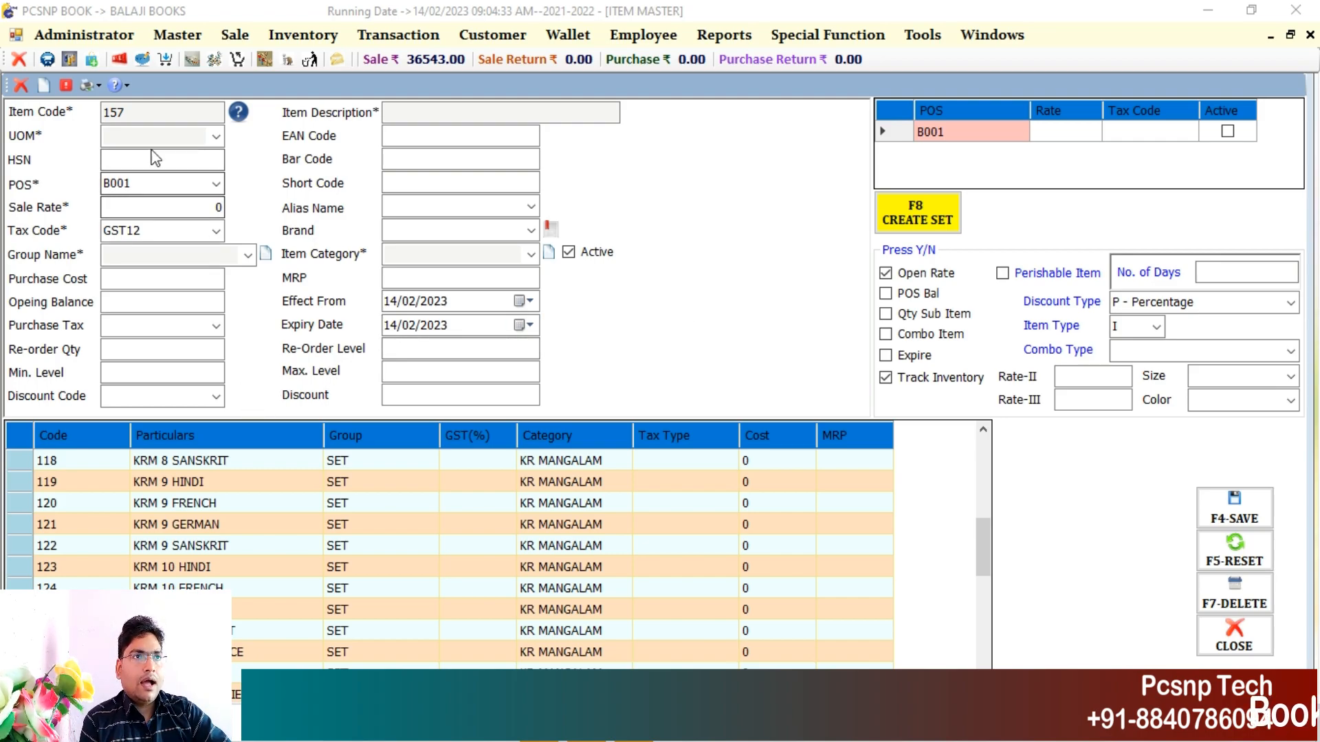
# Open the Item Print(Set) report, look through both of its pages, and close it.
pyautogui.click(122, 113)
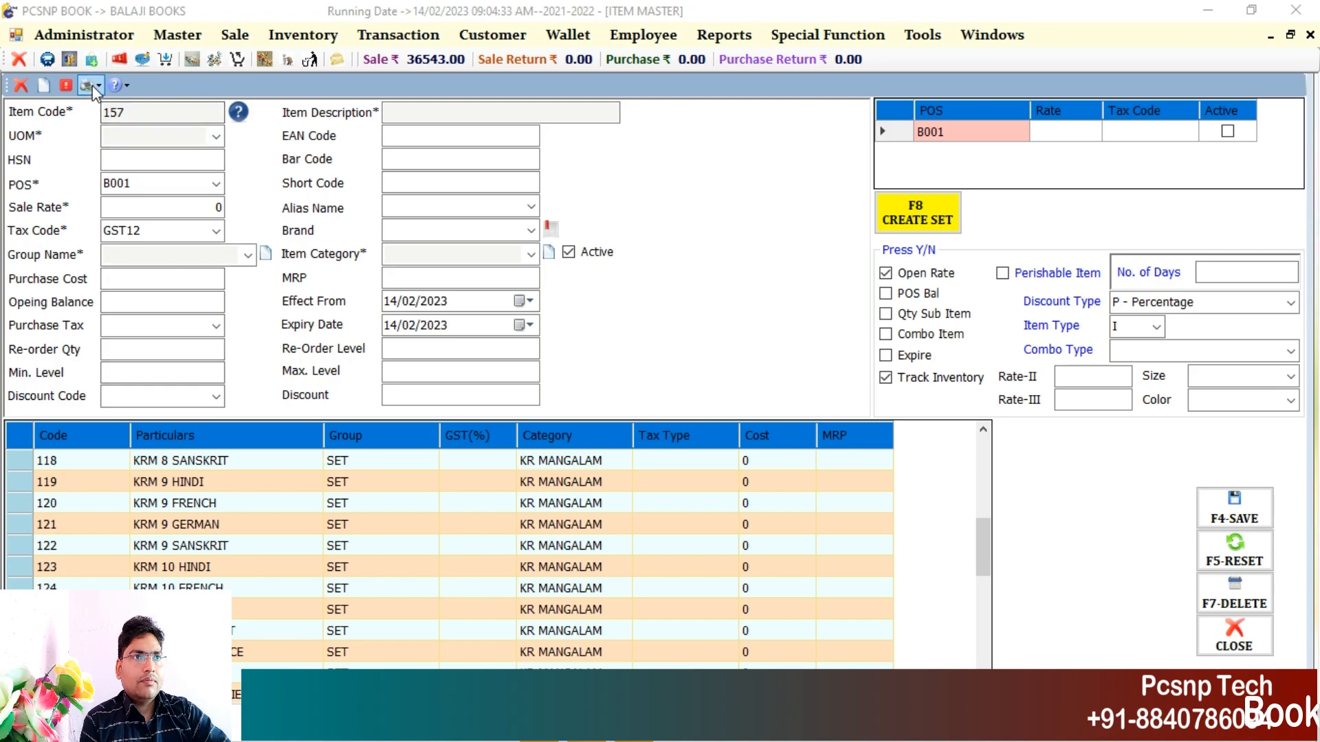
pyautogui.click(89, 85)
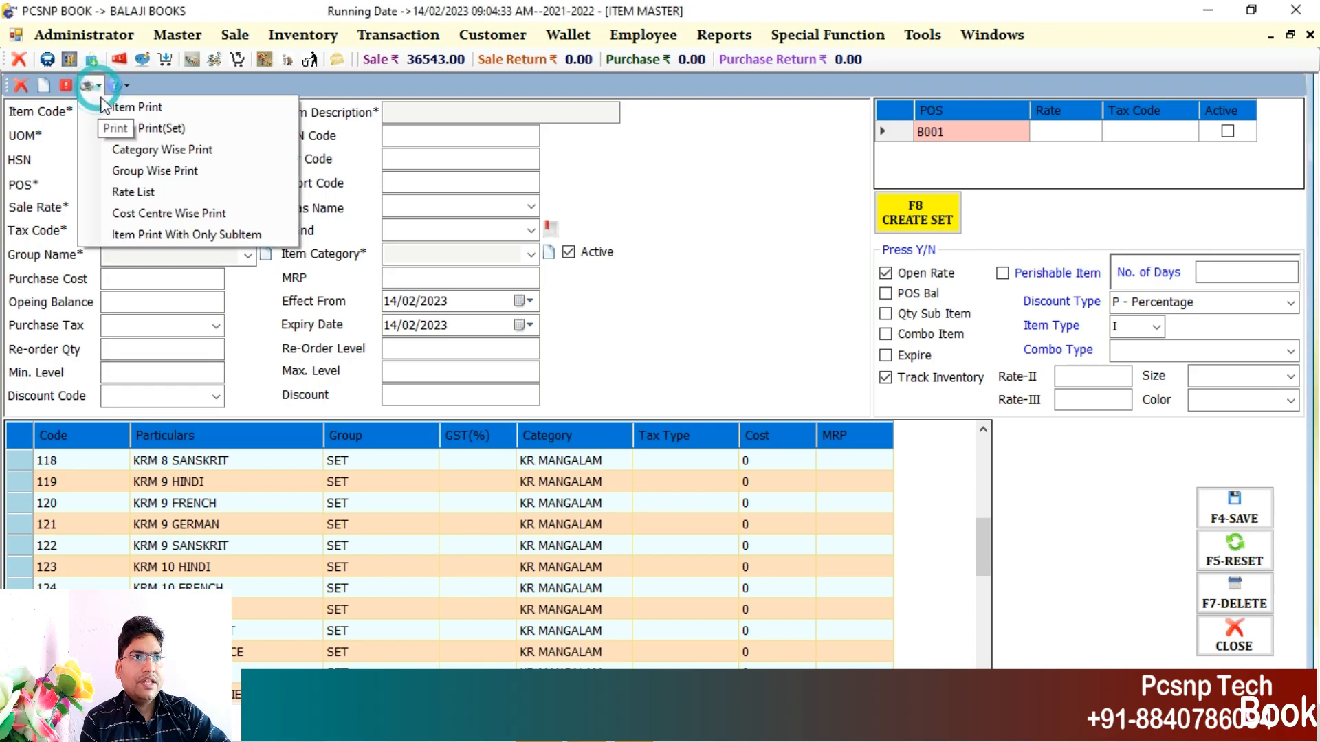
pyautogui.click(140, 129)
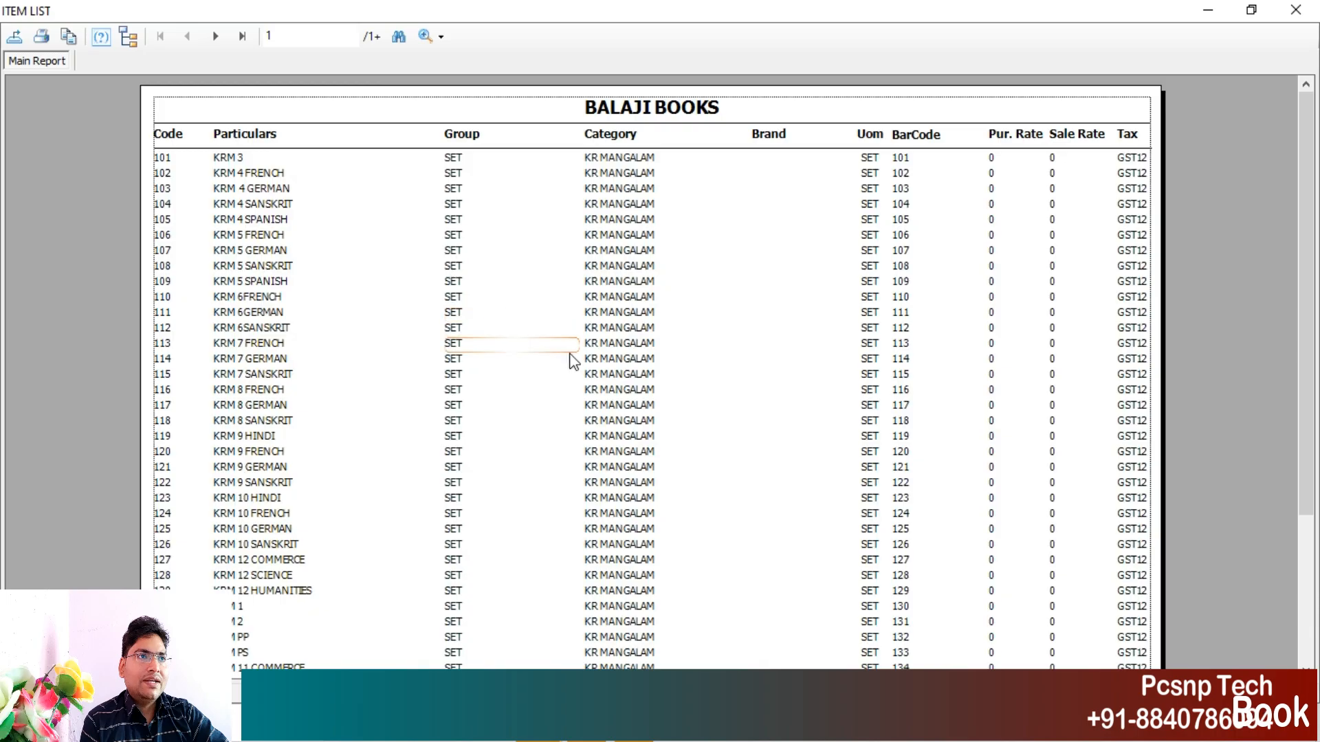
pyautogui.scroll(-3, 344, 330)
pyautogui.scroll(3, 317, 426)
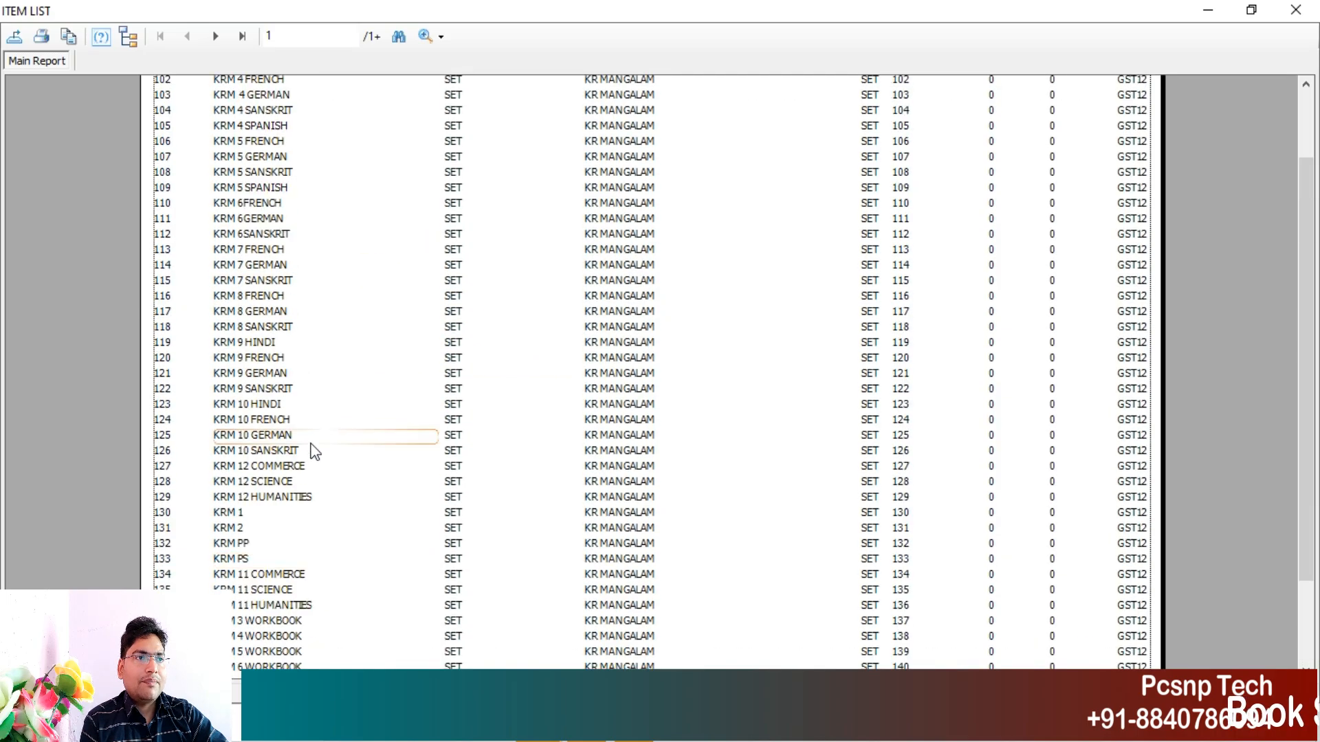
pyautogui.click(215, 36)
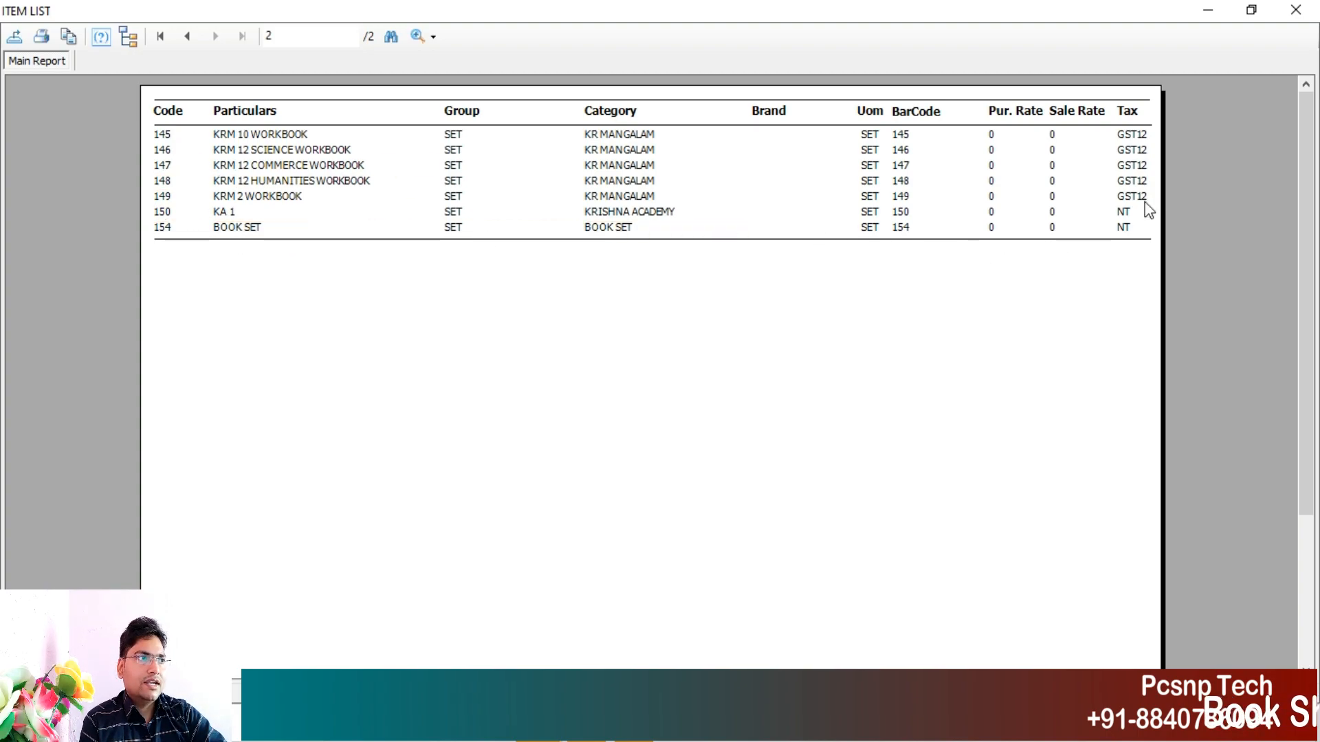
pyautogui.click(1295, 9)
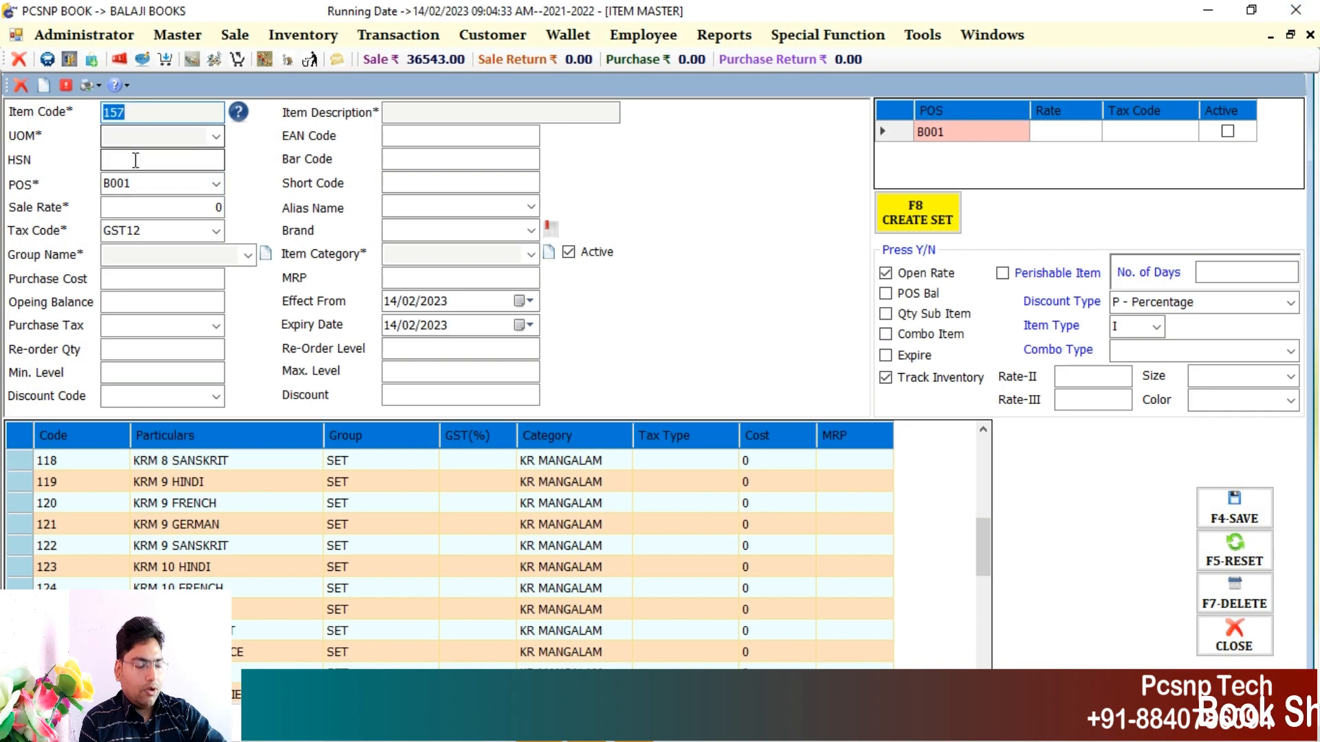
# Load item code 154, examine the books that make up its set, and close the set window.
pyautogui.write('4')
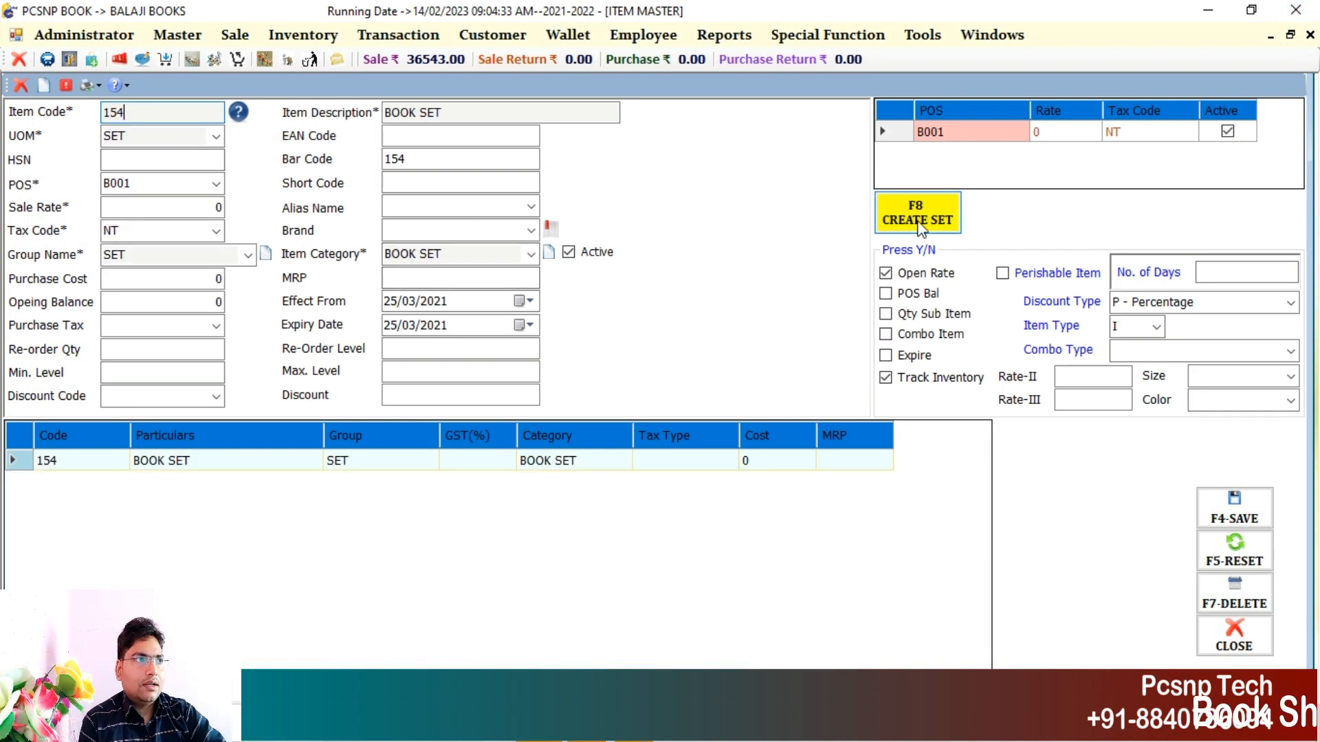
pyautogui.press('F8')
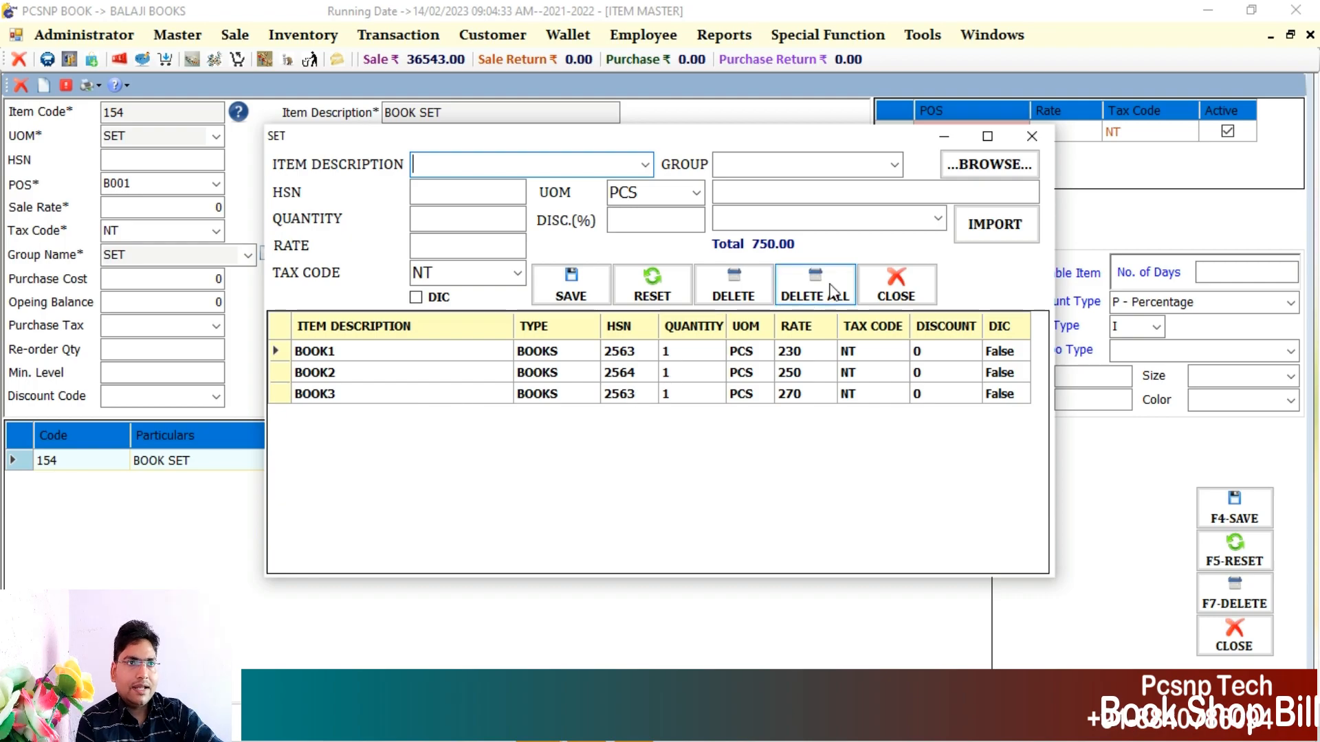
pyautogui.click(1031, 136)
# Look up the item description BOOK1 and load its full record from the results.
pyautogui.click(462, 110)
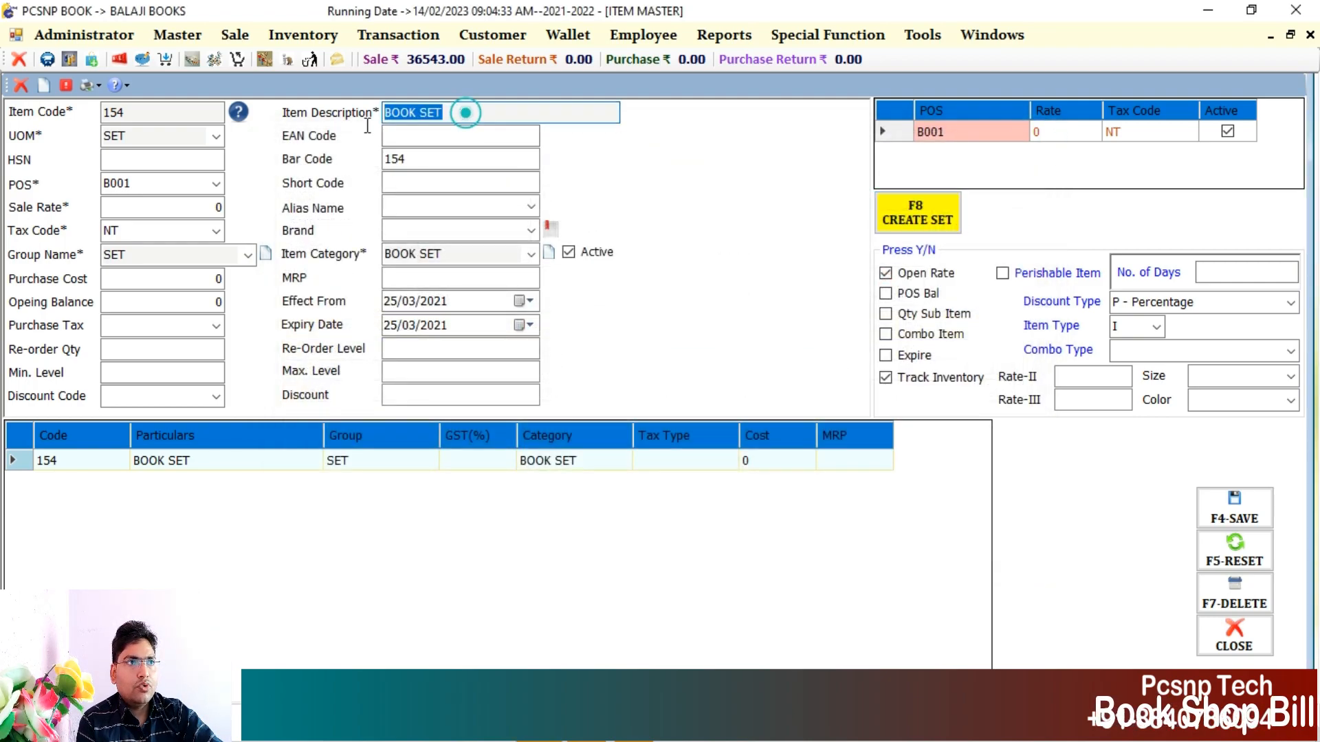
pyautogui.write('BOOK1')
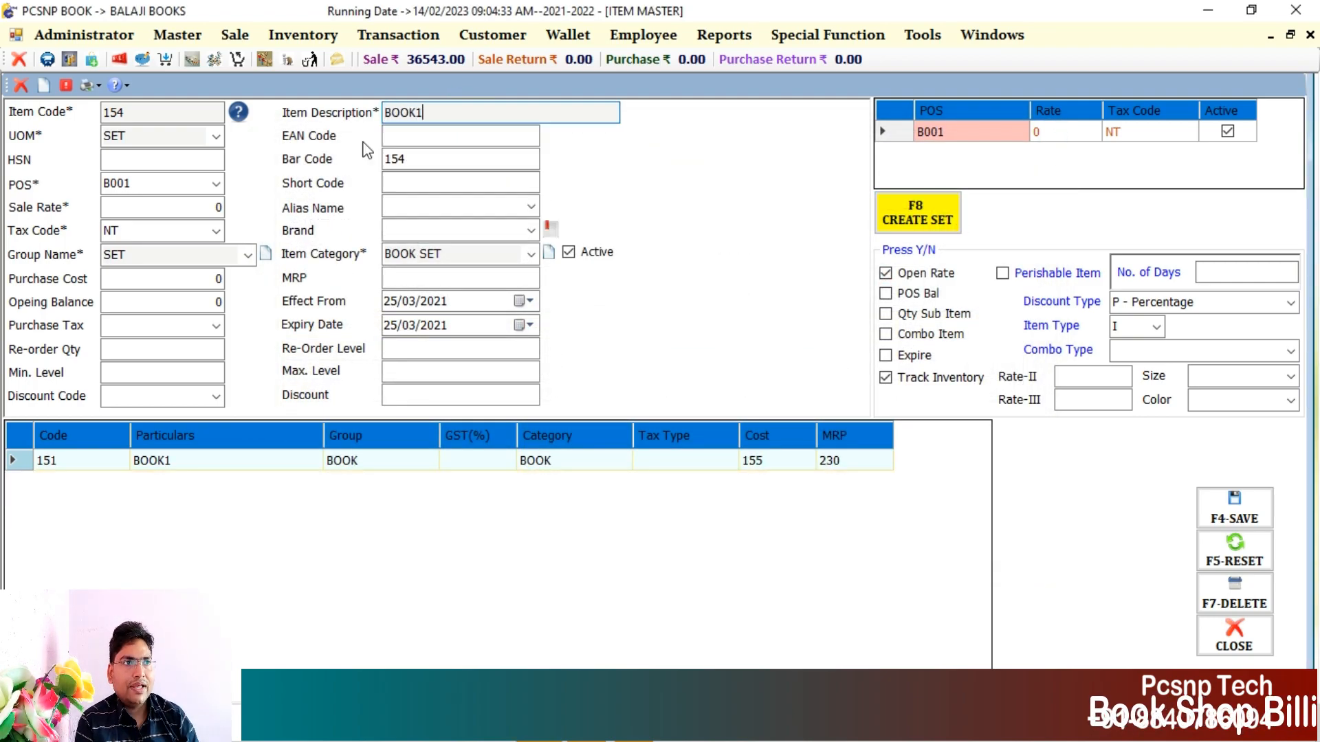
pyautogui.click(26, 465)
pyautogui.click(28, 471)
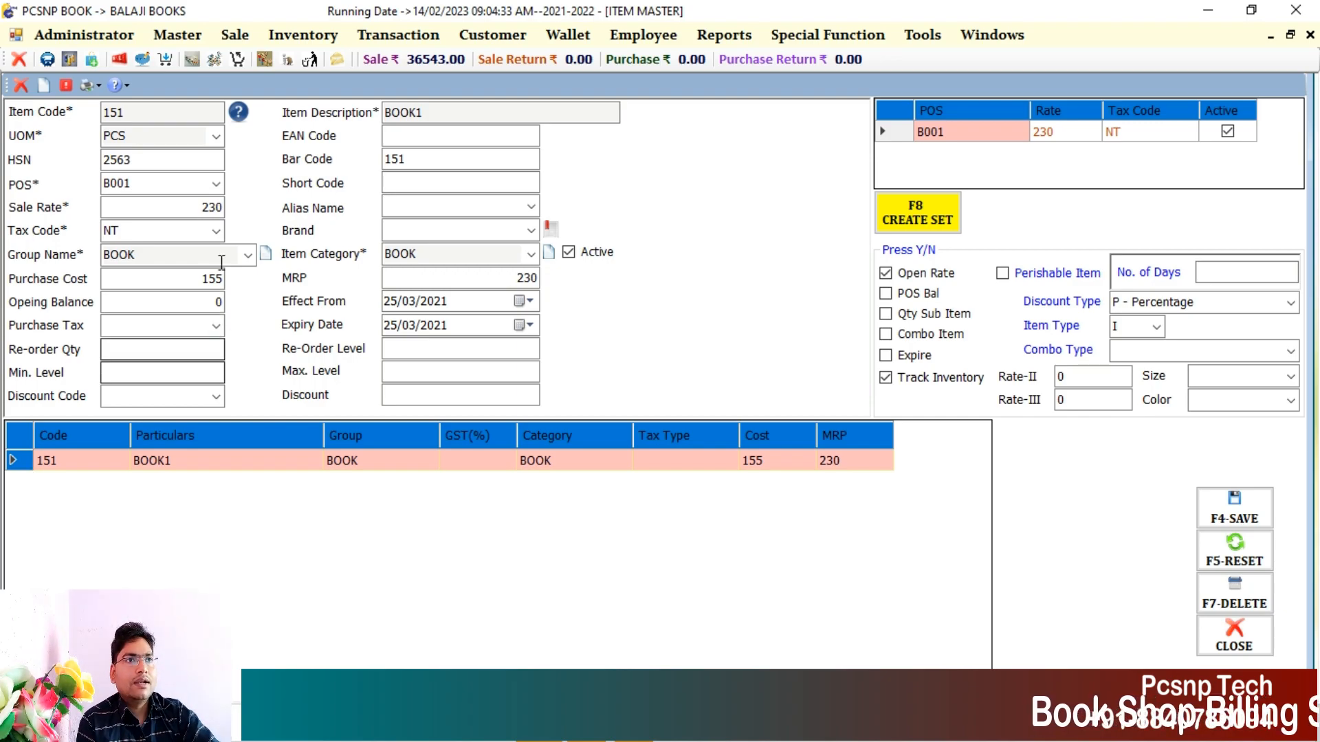
# Check the records of item codes 152, 153 and 154 in turn, and return to 151.
pyautogui.click(139, 115)
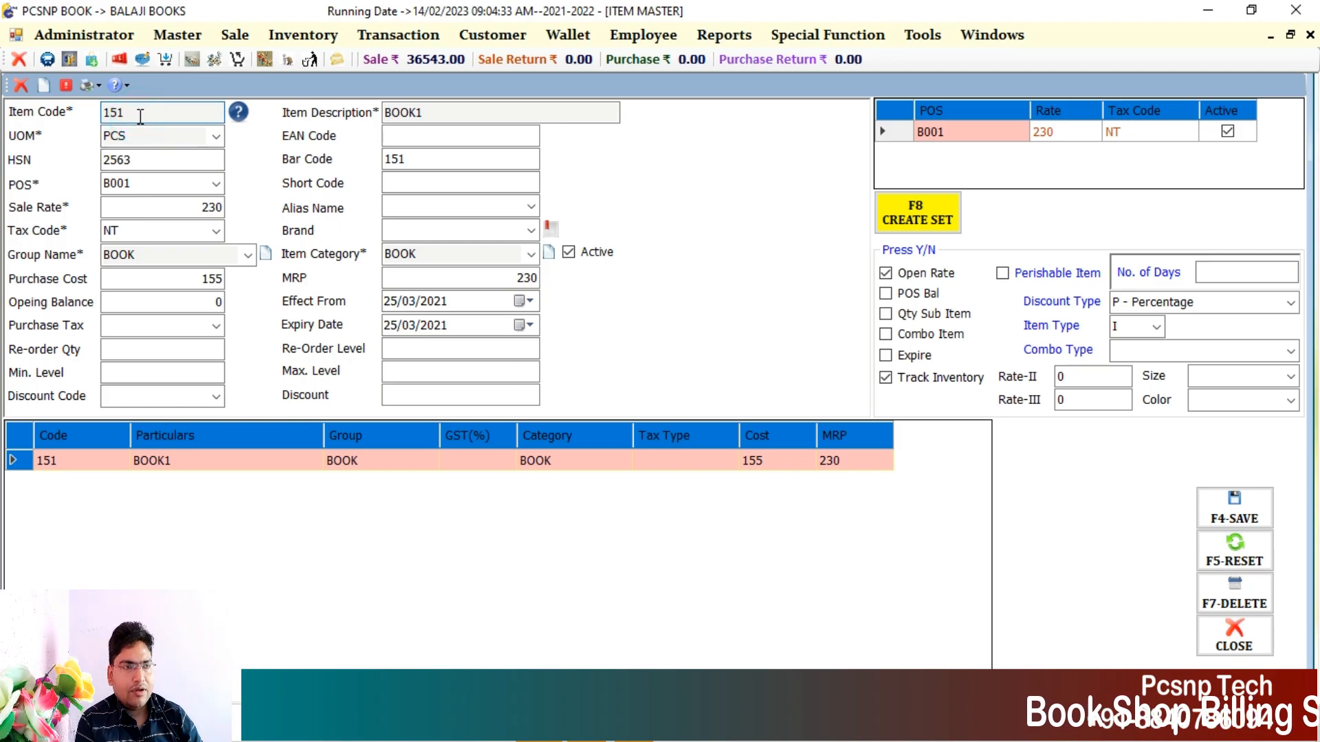
pyautogui.press('BackSpace')
pyautogui.write('2')
pyautogui.press('BackSpace')
pyautogui.write('3')
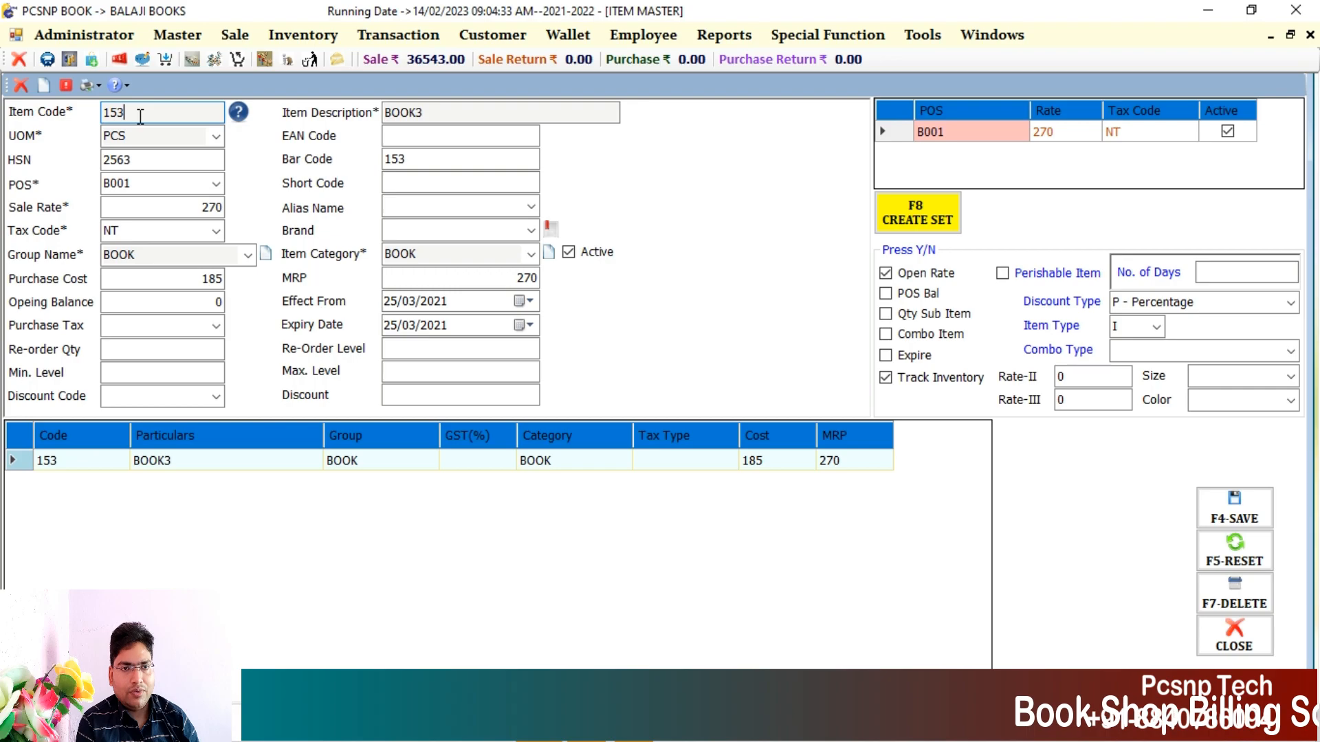
pyautogui.press('BackSpace')
pyautogui.write('4')
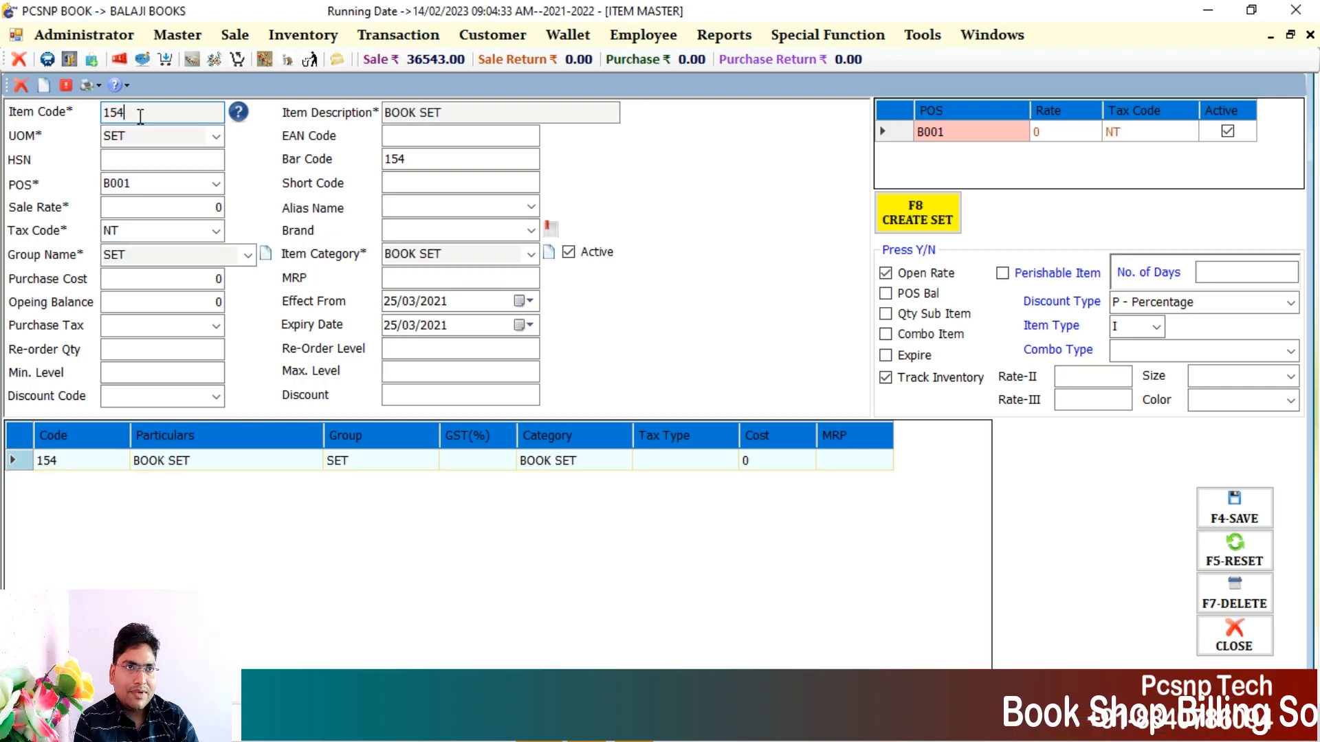
pyautogui.press('BackSpace')
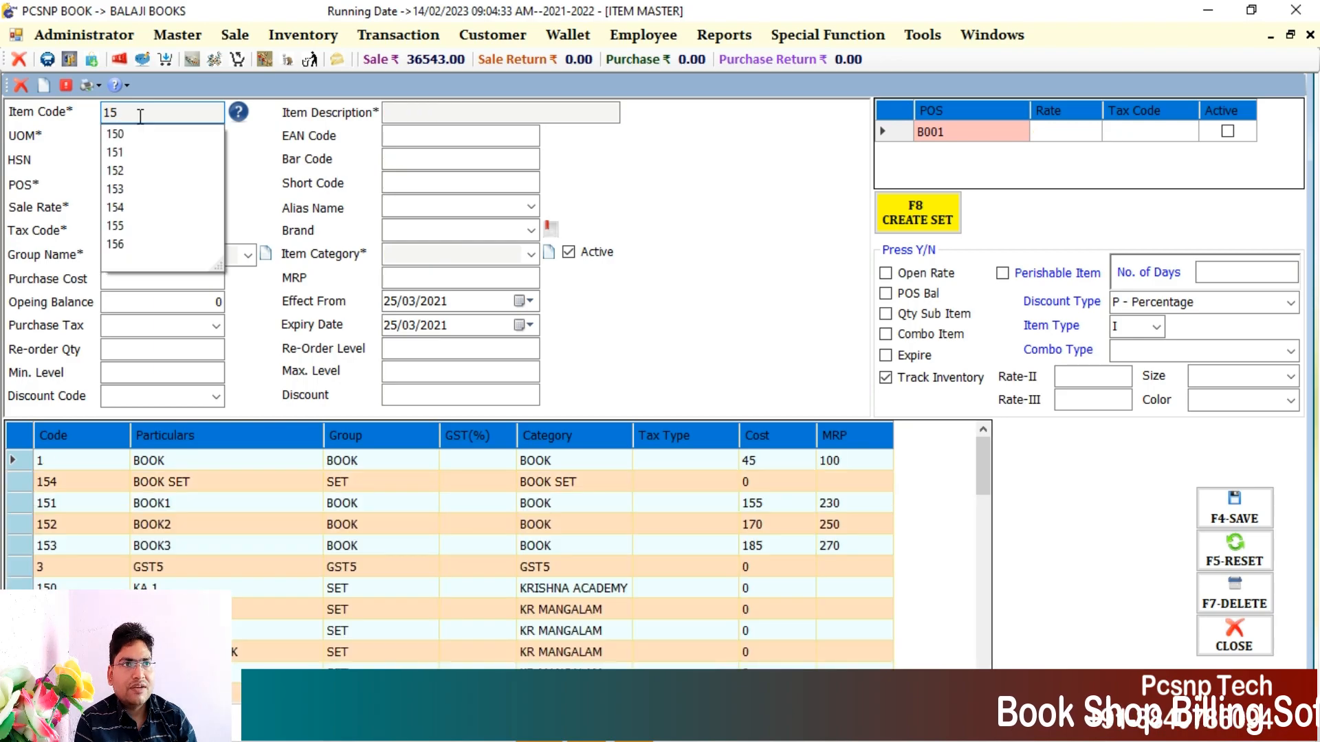
pyautogui.write('1')
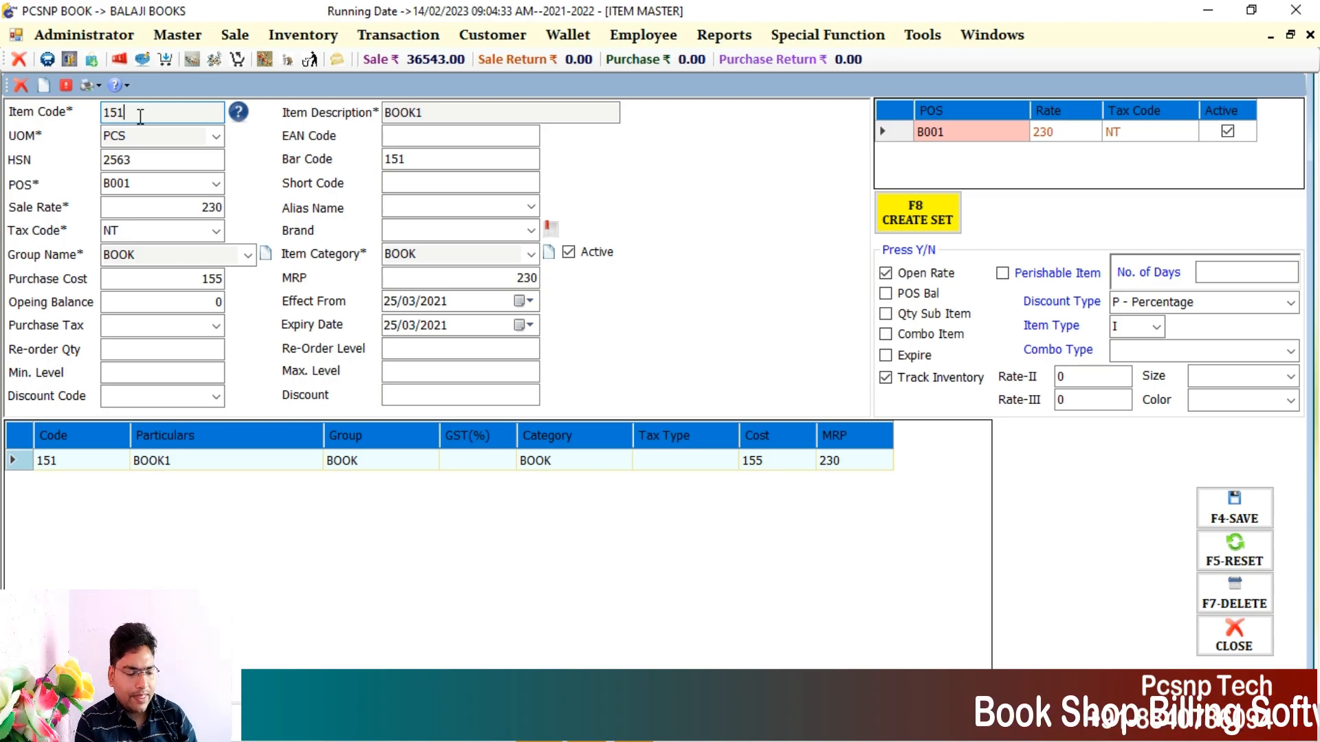
# Bring up item code 154 again, review its component list, and close the set window.
pyautogui.press('BackSpace')
pyautogui.write('4')
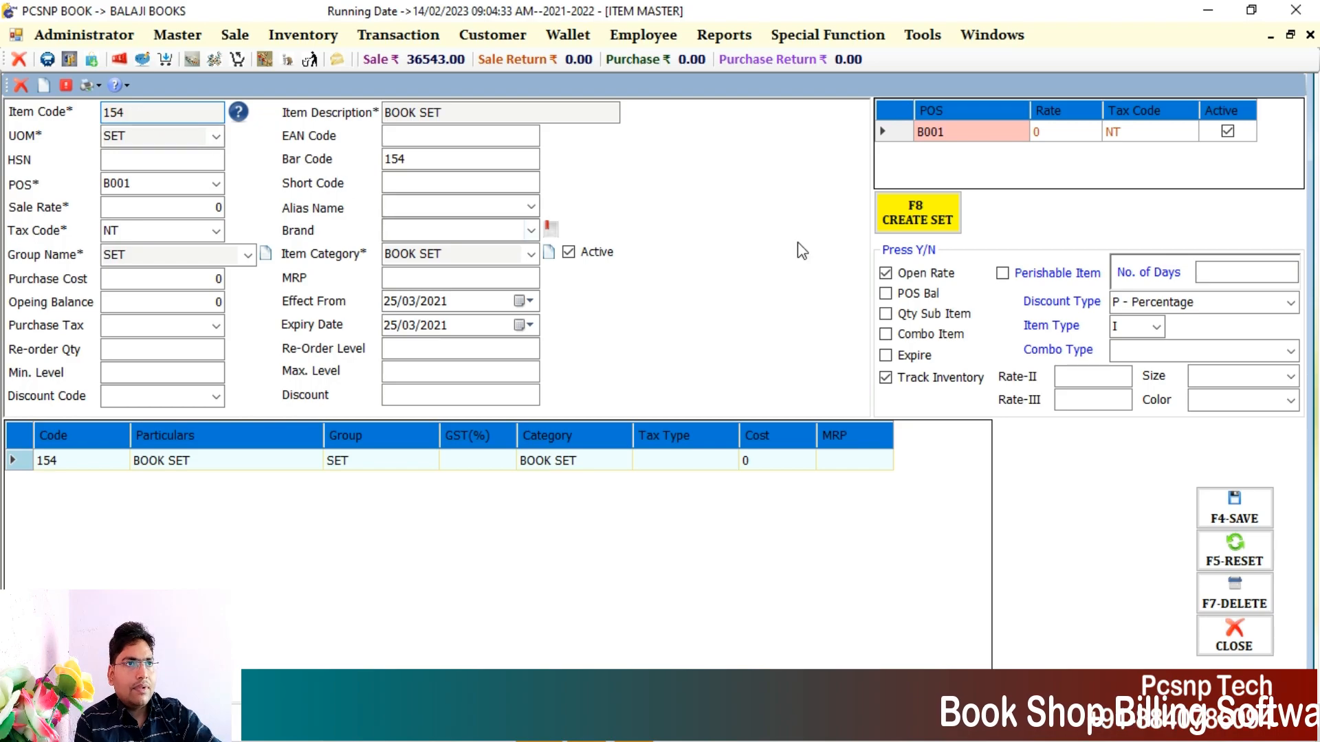
pyautogui.click(904, 210)
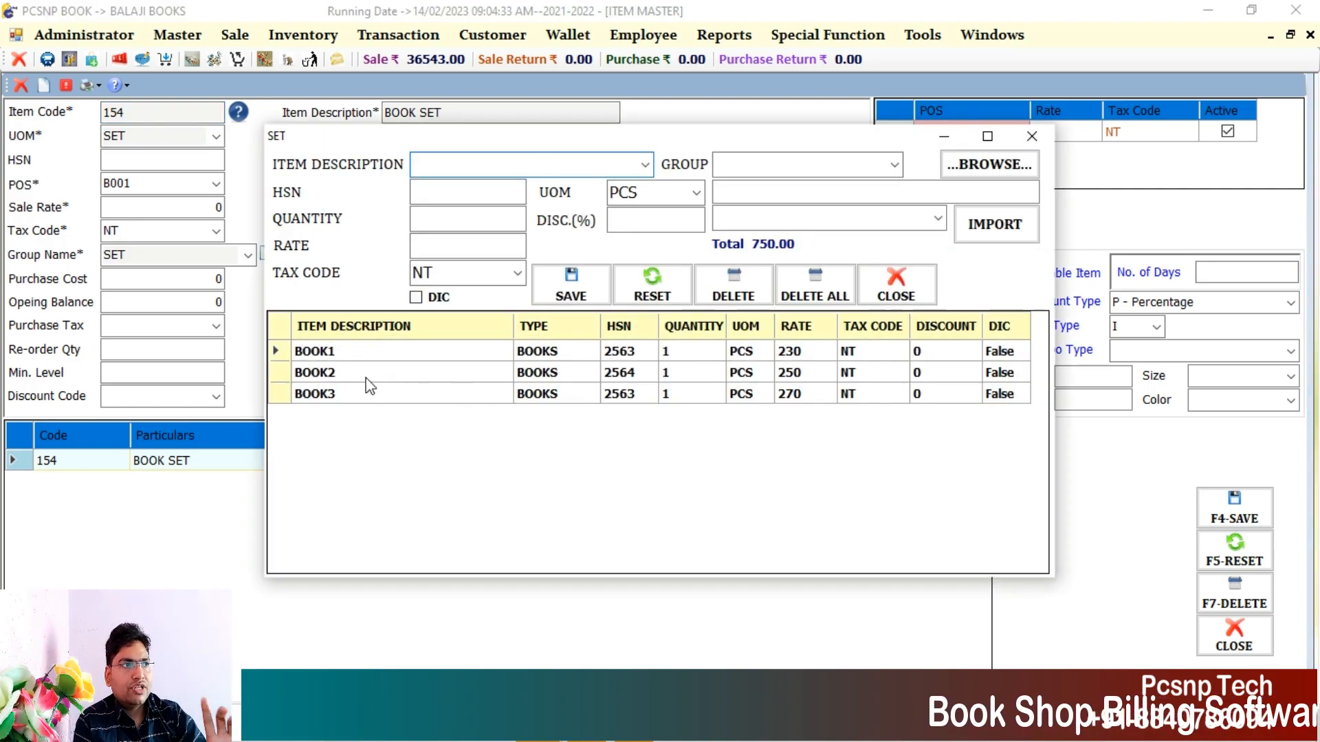
pyautogui.click(1031, 136)
# Generate the item-wise quantity-on-hand report for the Store location by Item Group, from BOOK to BOOK.
pyautogui.click(729, 36)
pyautogui.moveTo(779, 83)
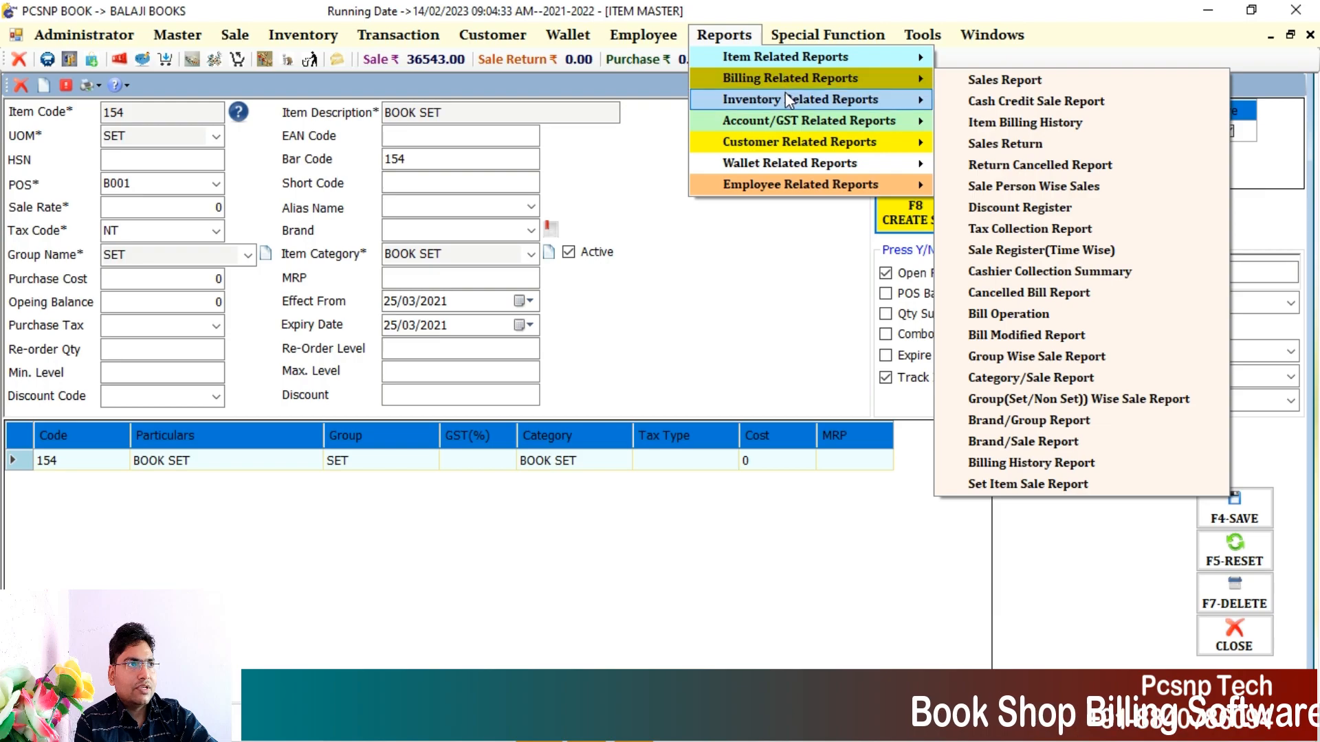
pyautogui.click(970, 122)
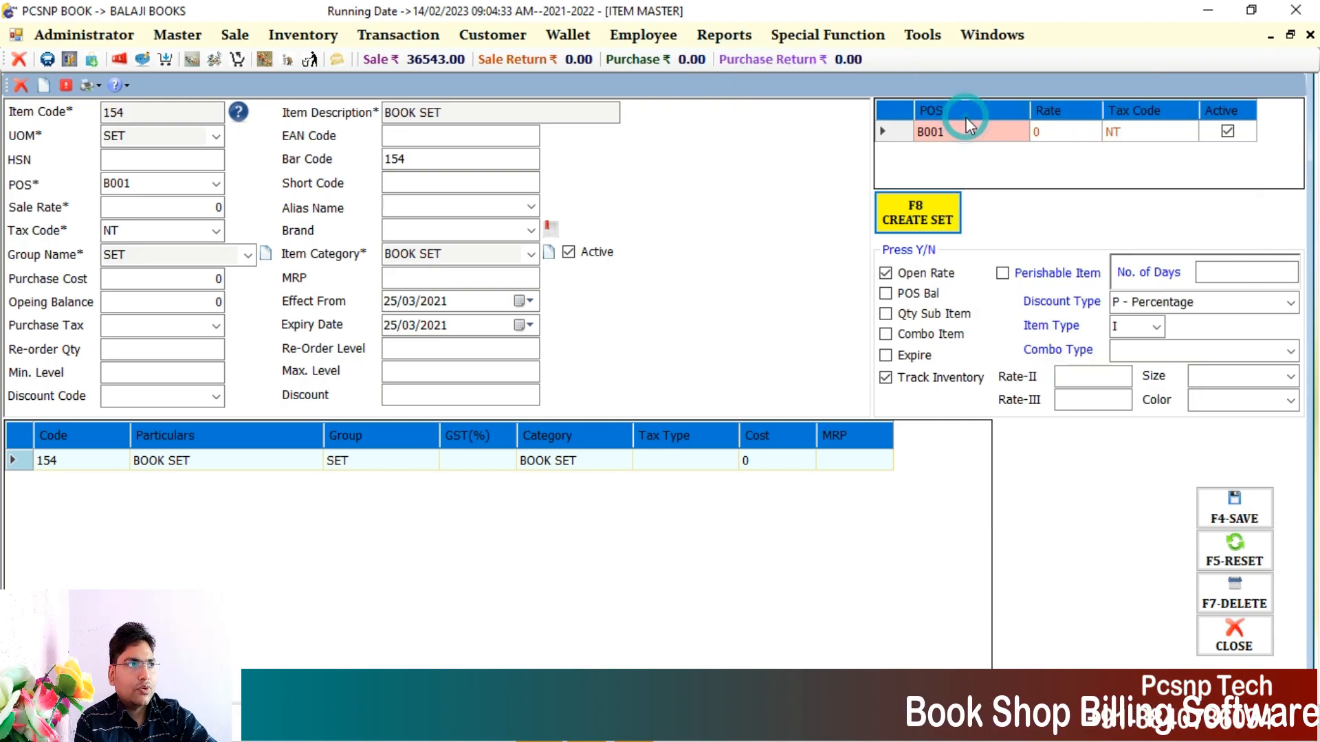
pyautogui.click(777, 354)
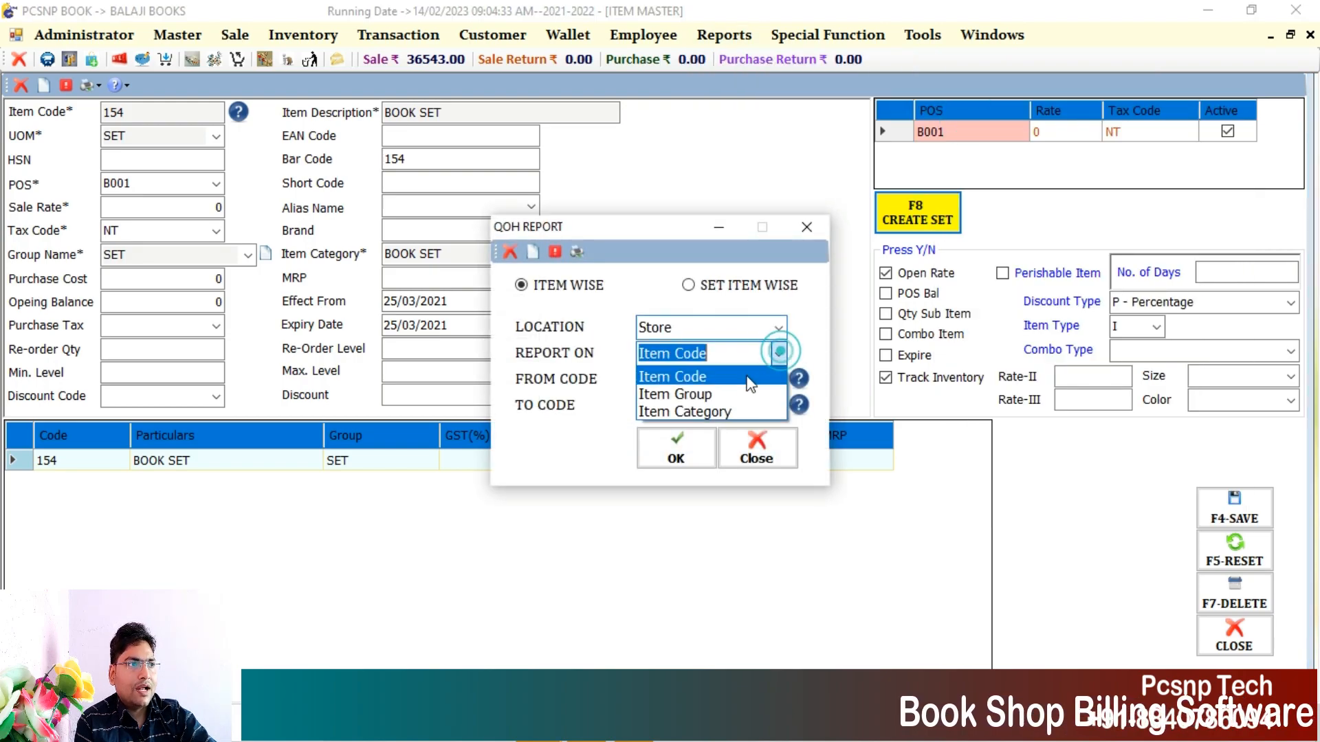
pyautogui.click(677, 377)
pyautogui.click(778, 380)
pyautogui.click(701, 418)
pyautogui.click(778, 405)
pyautogui.click(684, 429)
pyautogui.click(681, 452)
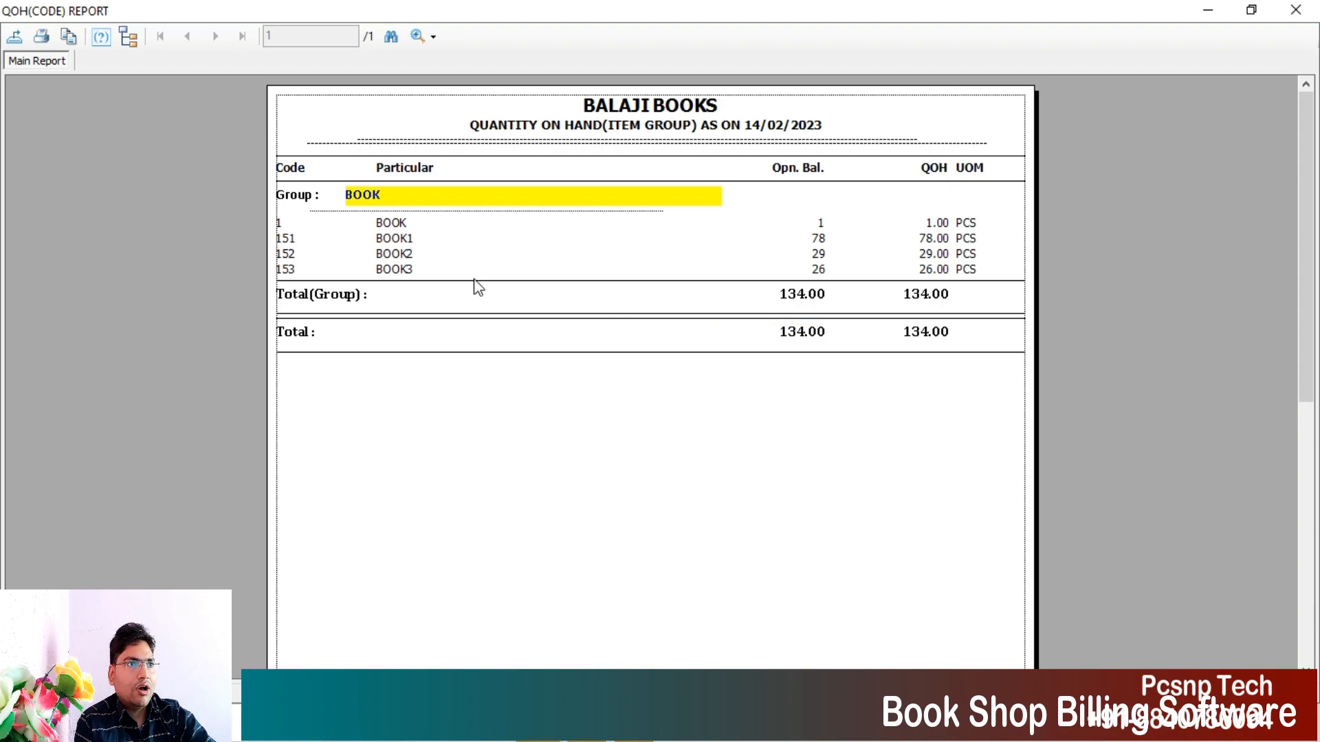
# Examine the on-hand quantities of the individual books, and close the report and its QOH Report dialog.
pyautogui.click(387, 242)
pyautogui.click(403, 270)
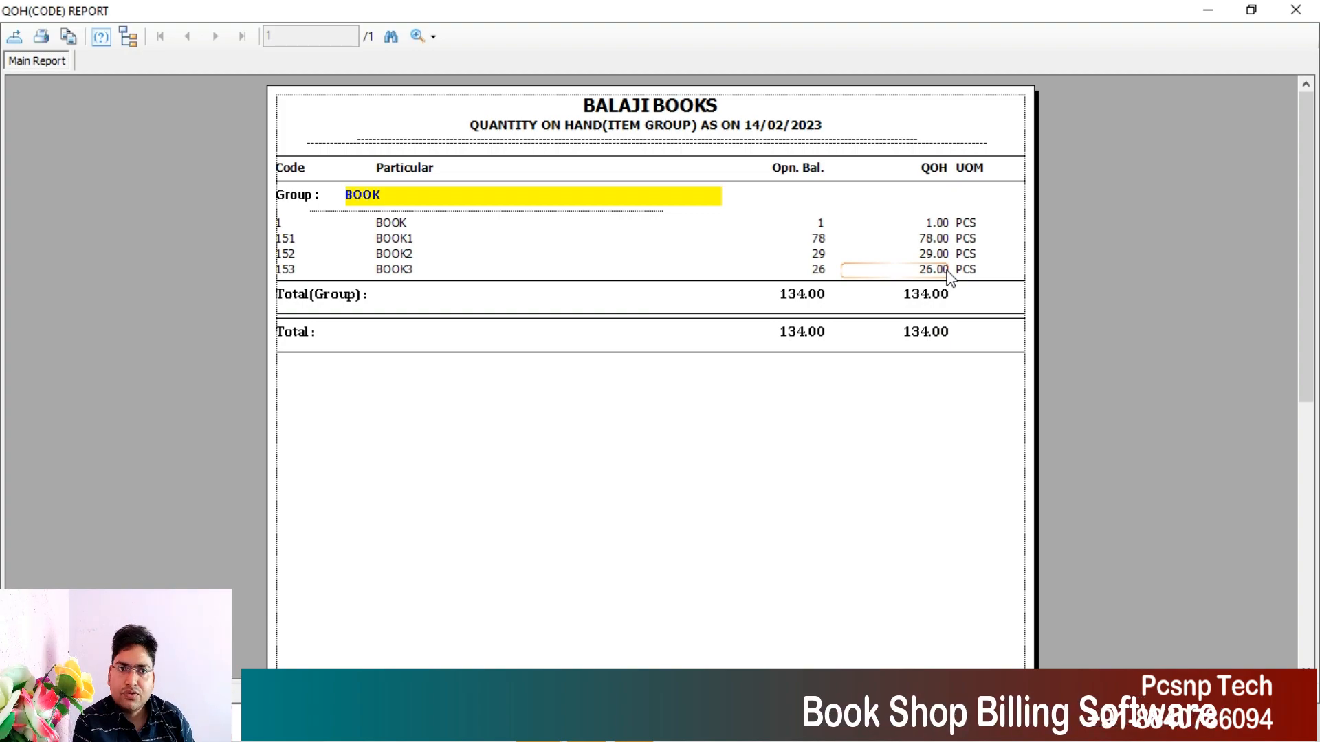
pyautogui.click(1295, 10)
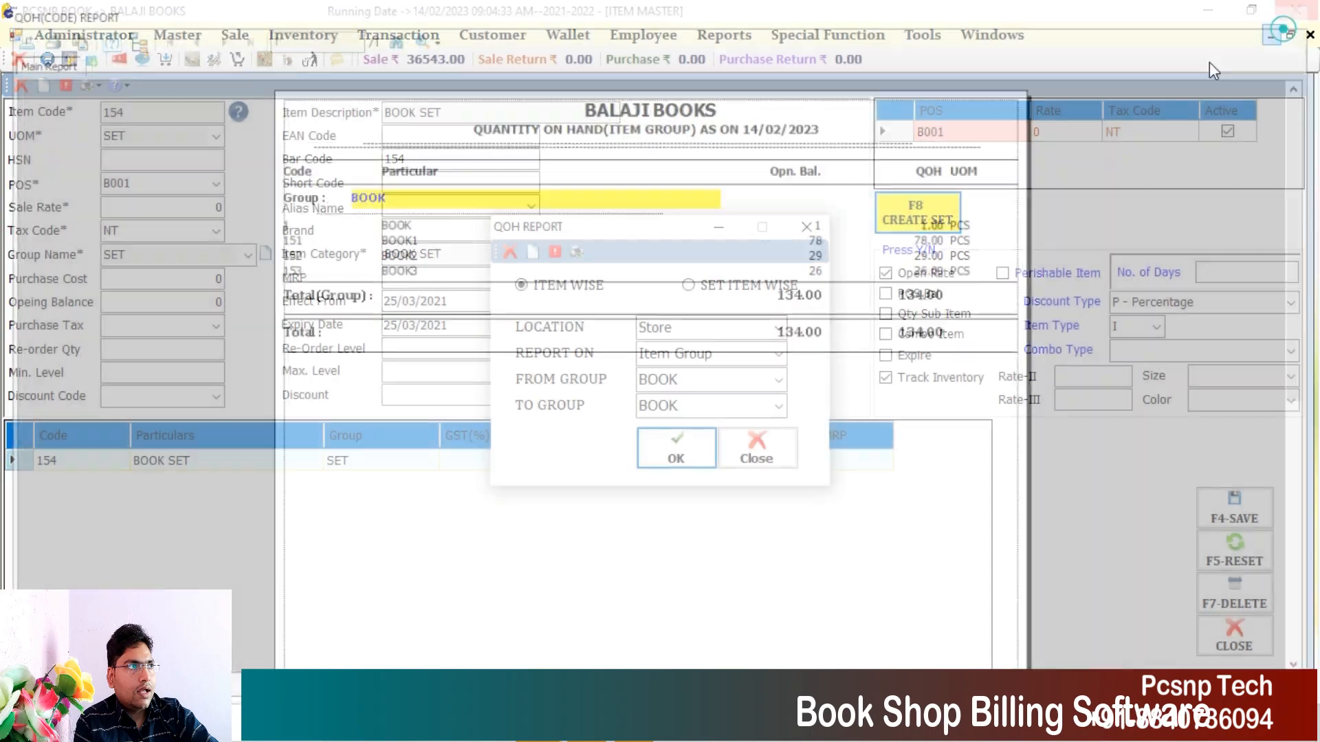
pyautogui.click(805, 226)
# Start a Sale of Goods (POS) bill and add BOOK SET to it.
pyautogui.click(233, 36)
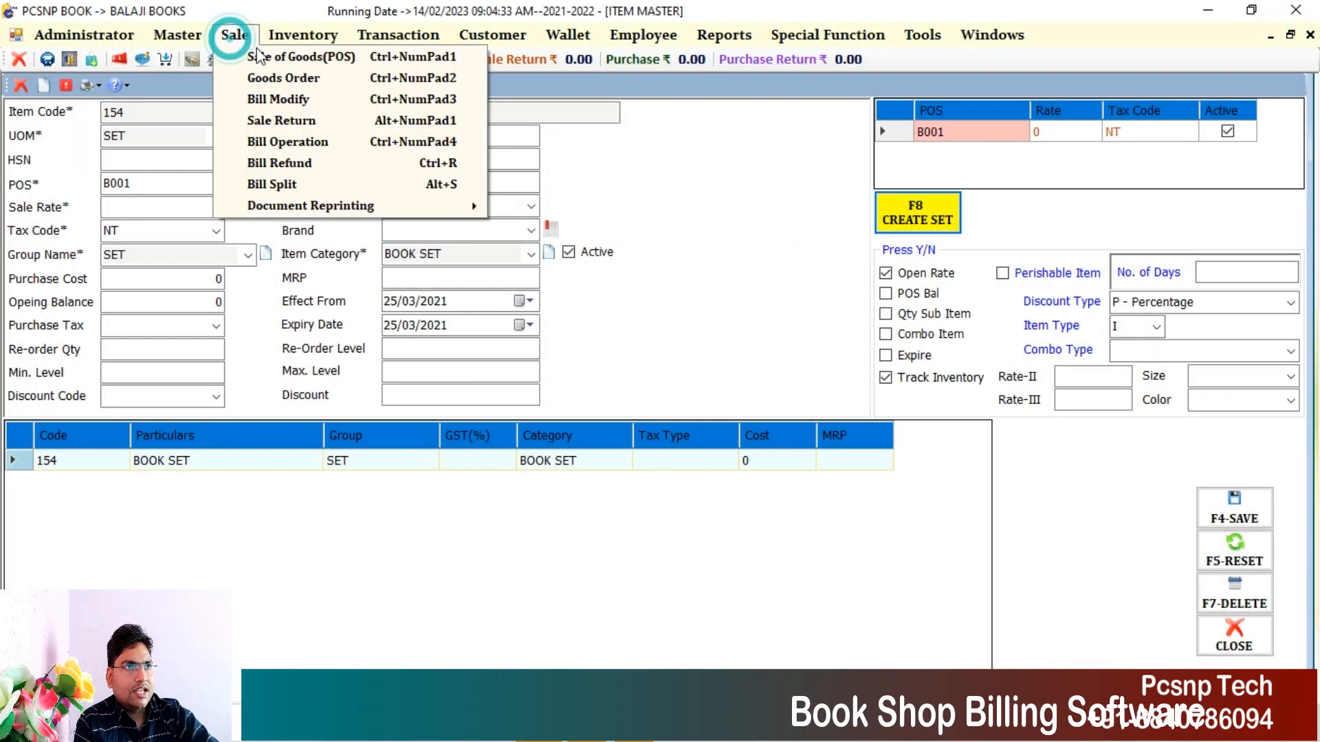
pyautogui.click(258, 56)
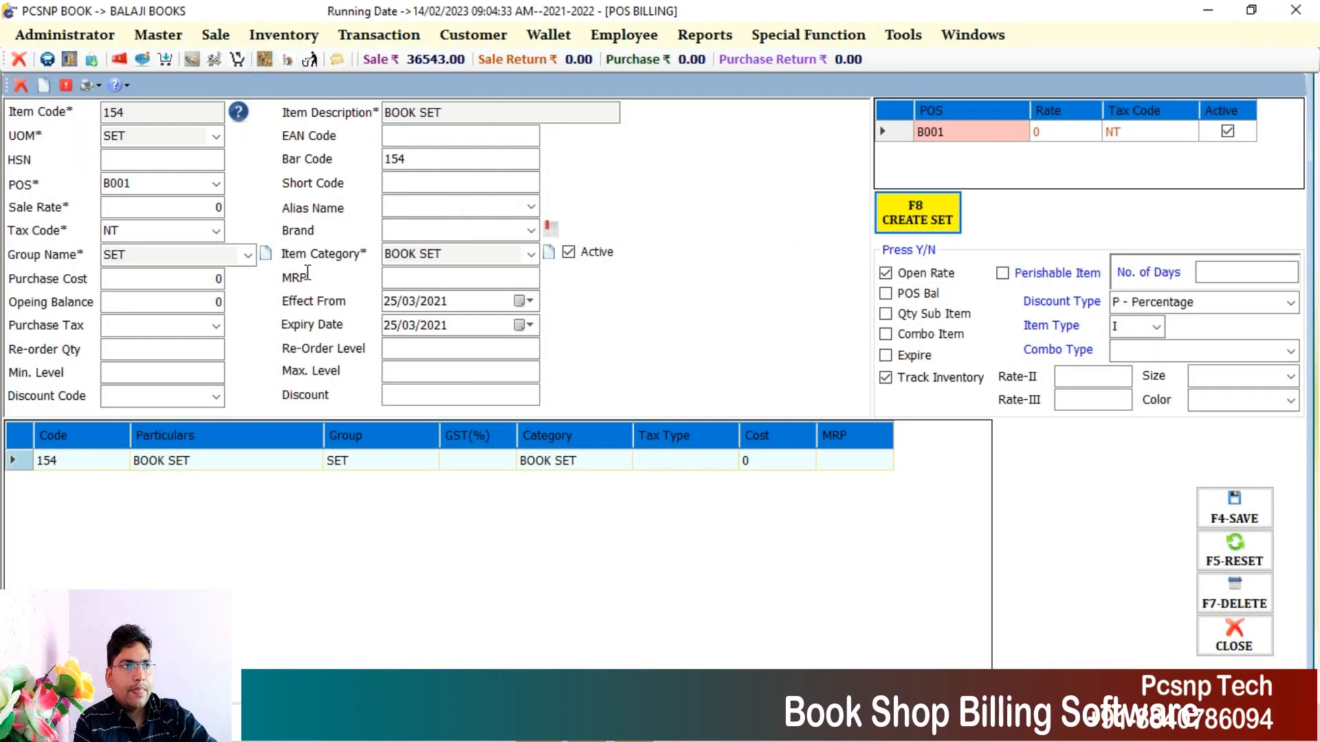
pyautogui.write('BOO')
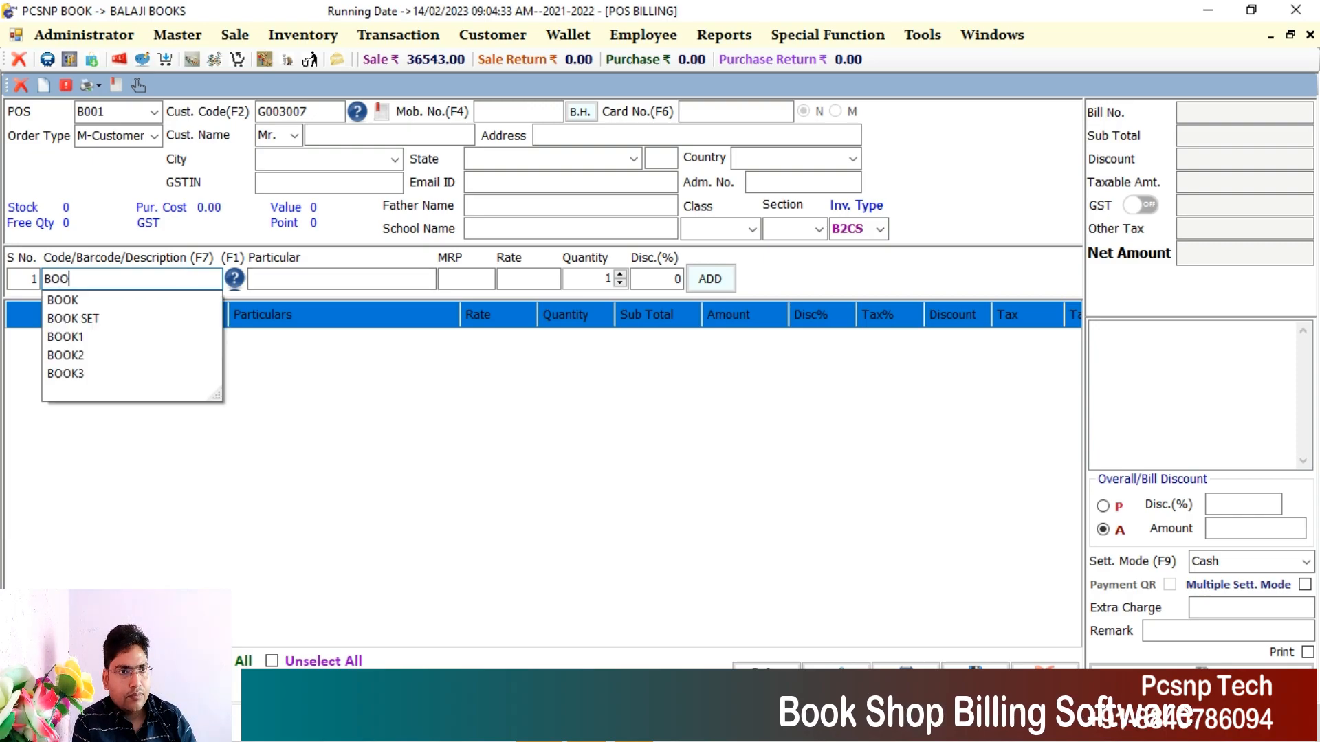
pyautogui.press('Down')
pyautogui.press('Down')
pyautogui.press('Return')
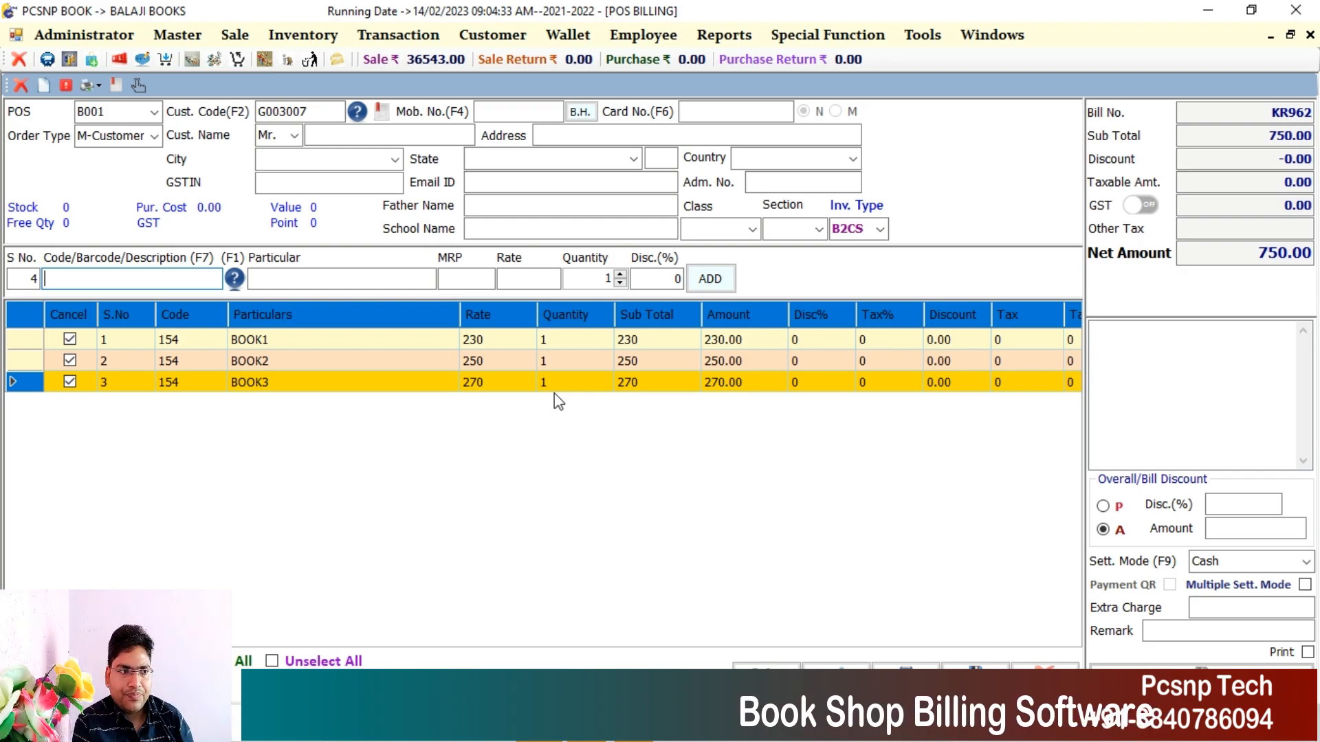
# Run the item-wise quantity-on-hand report again with the bill open, by Item Group BOOK to BOOK, review the book stock, and close the report.
pyautogui.click(723, 36)
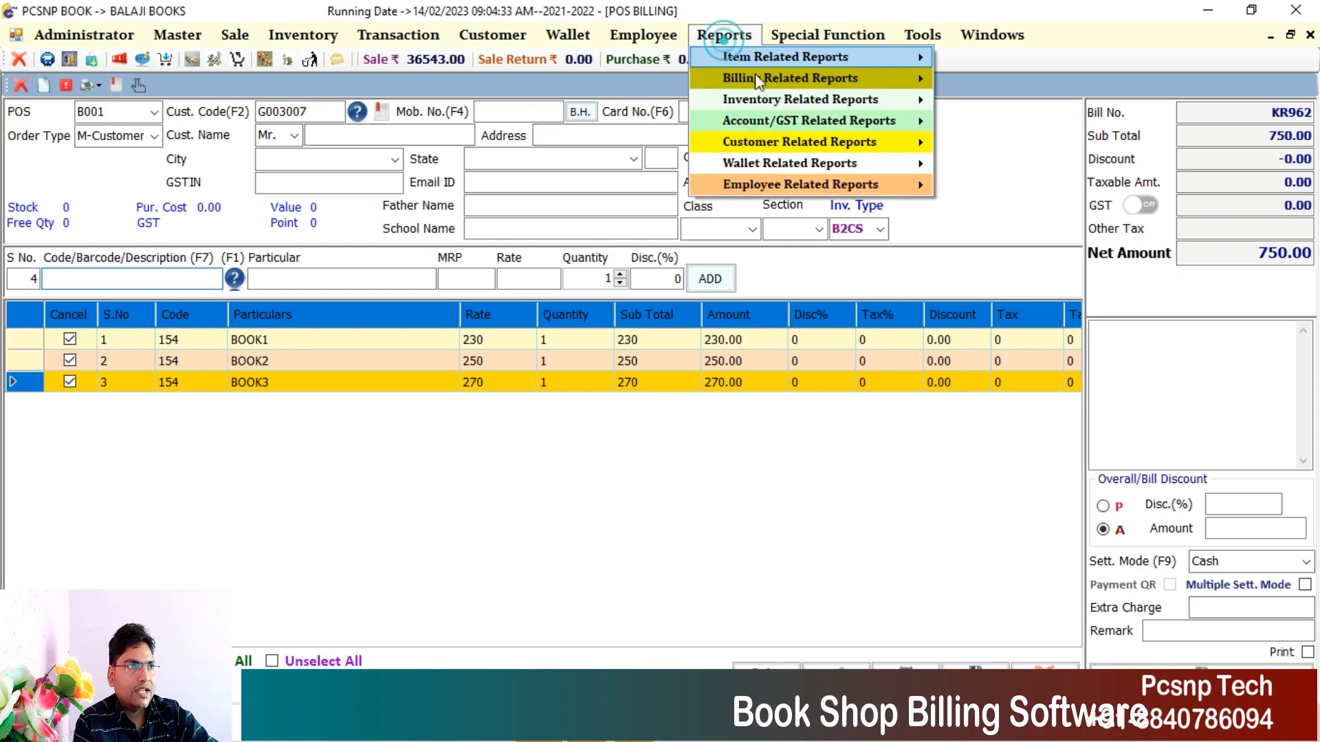
pyautogui.moveTo(825, 98)
pyautogui.click(981, 117)
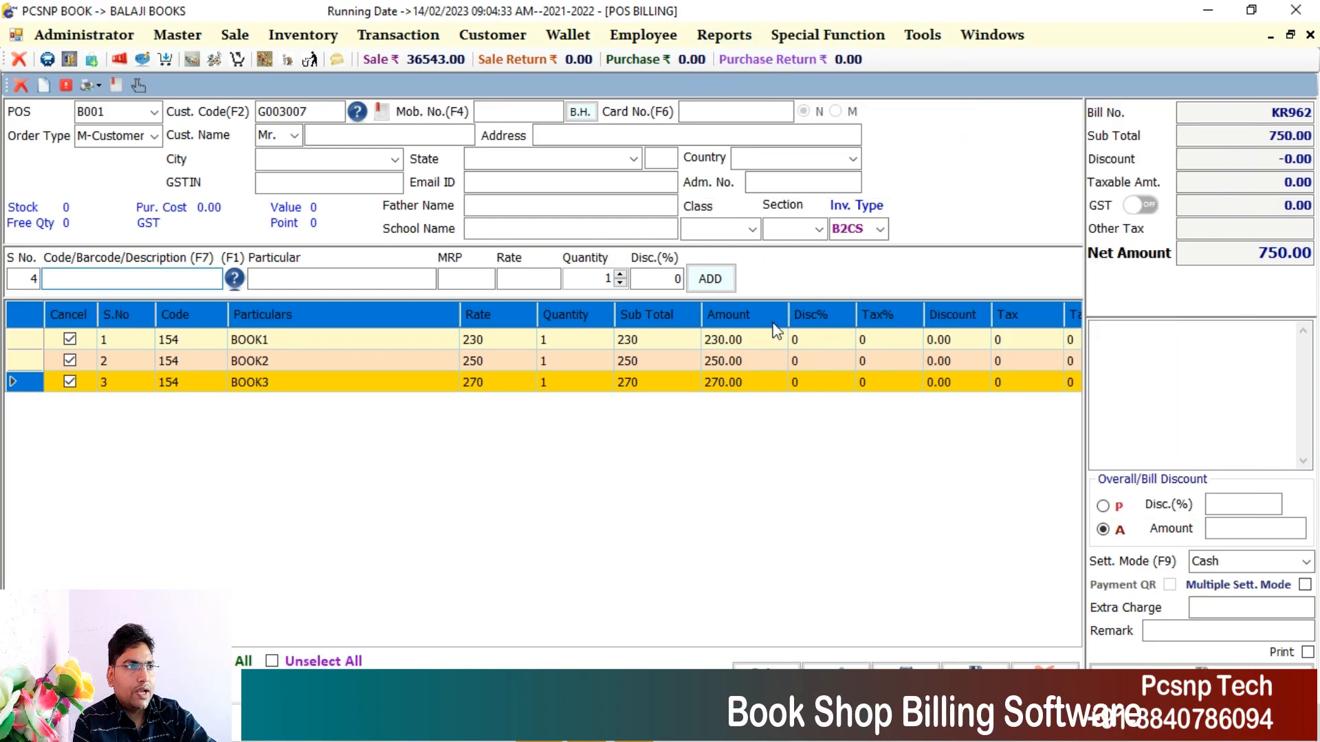
pyautogui.click(781, 354)
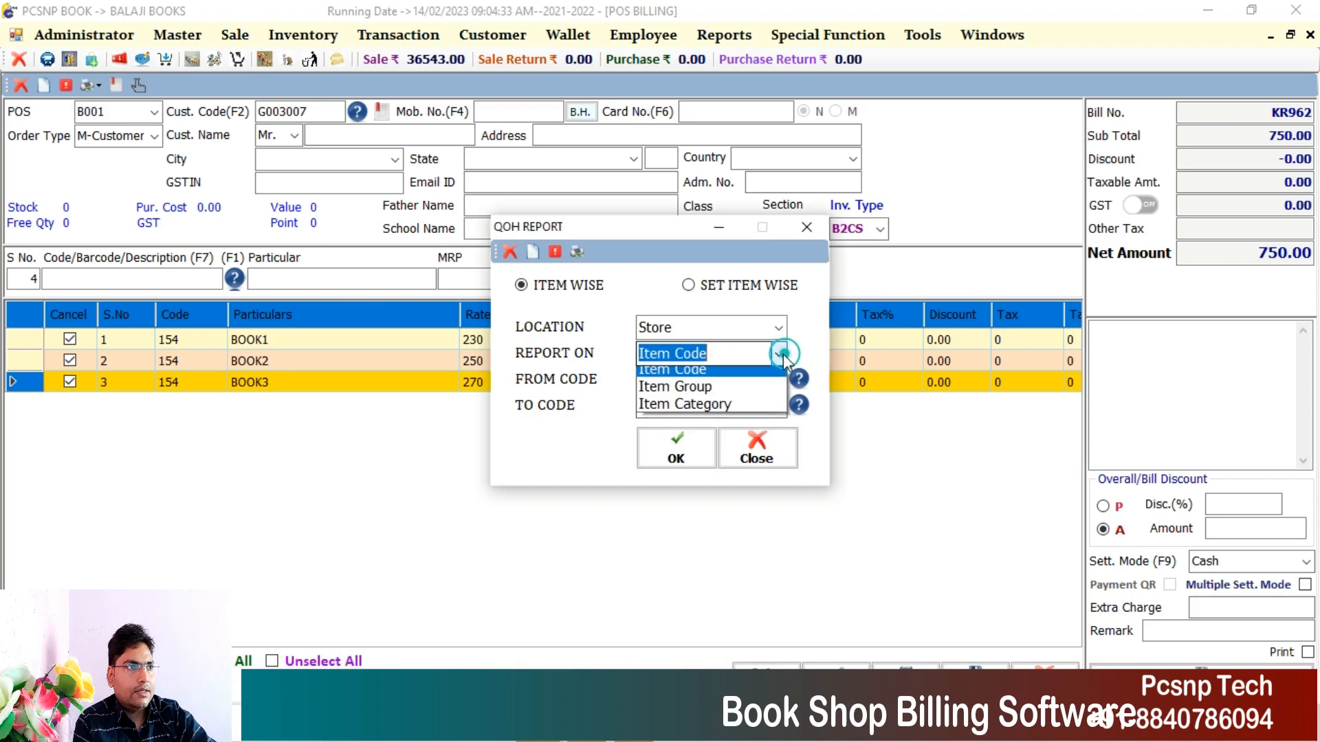
pyautogui.click(756, 386)
pyautogui.click(778, 379)
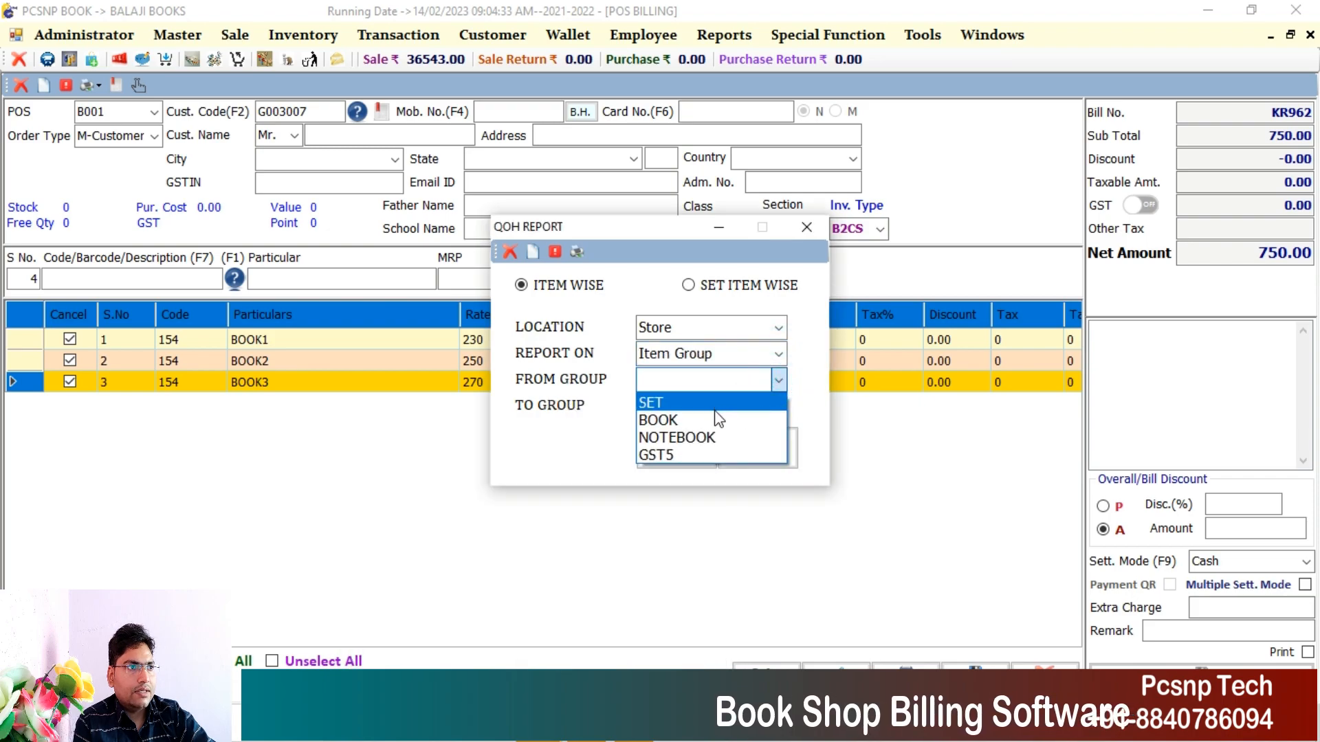
pyautogui.click(778, 380)
pyautogui.click(770, 378)
pyautogui.click(699, 419)
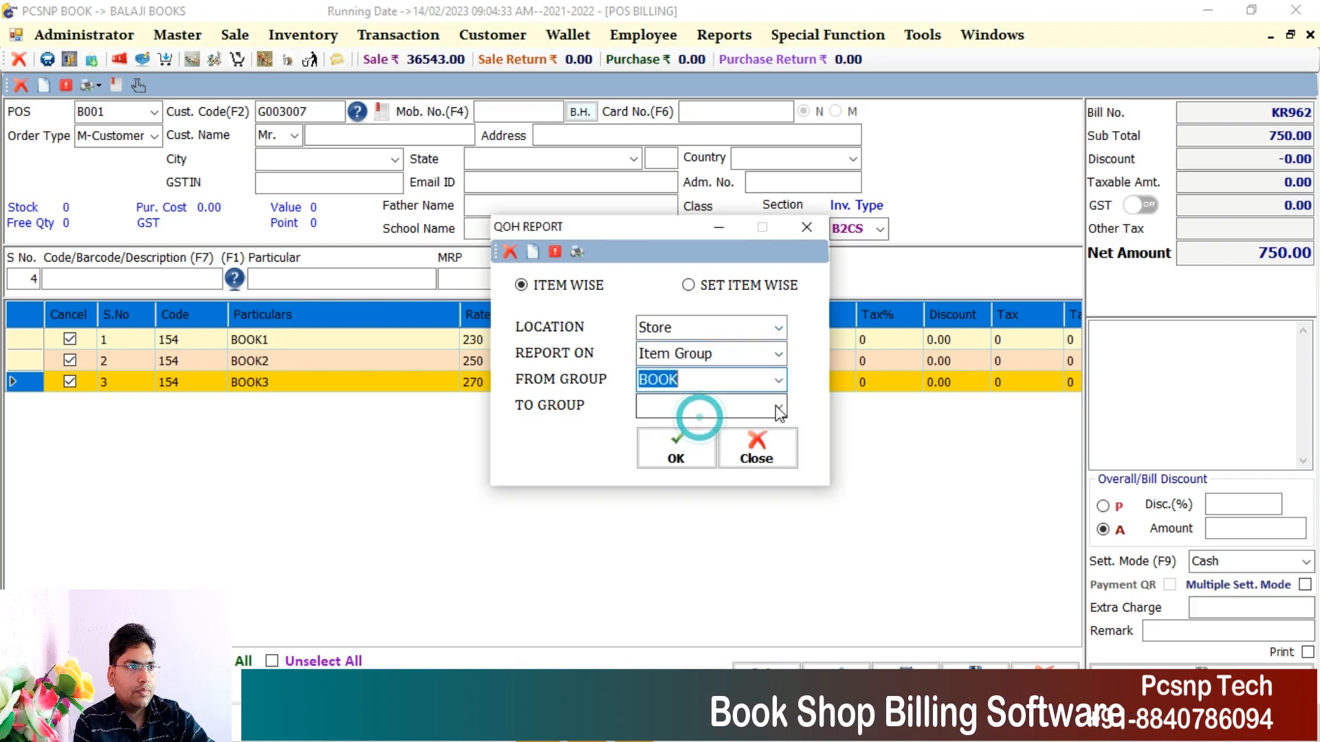
pyautogui.click(779, 411)
pyautogui.click(691, 427)
pyautogui.click(676, 450)
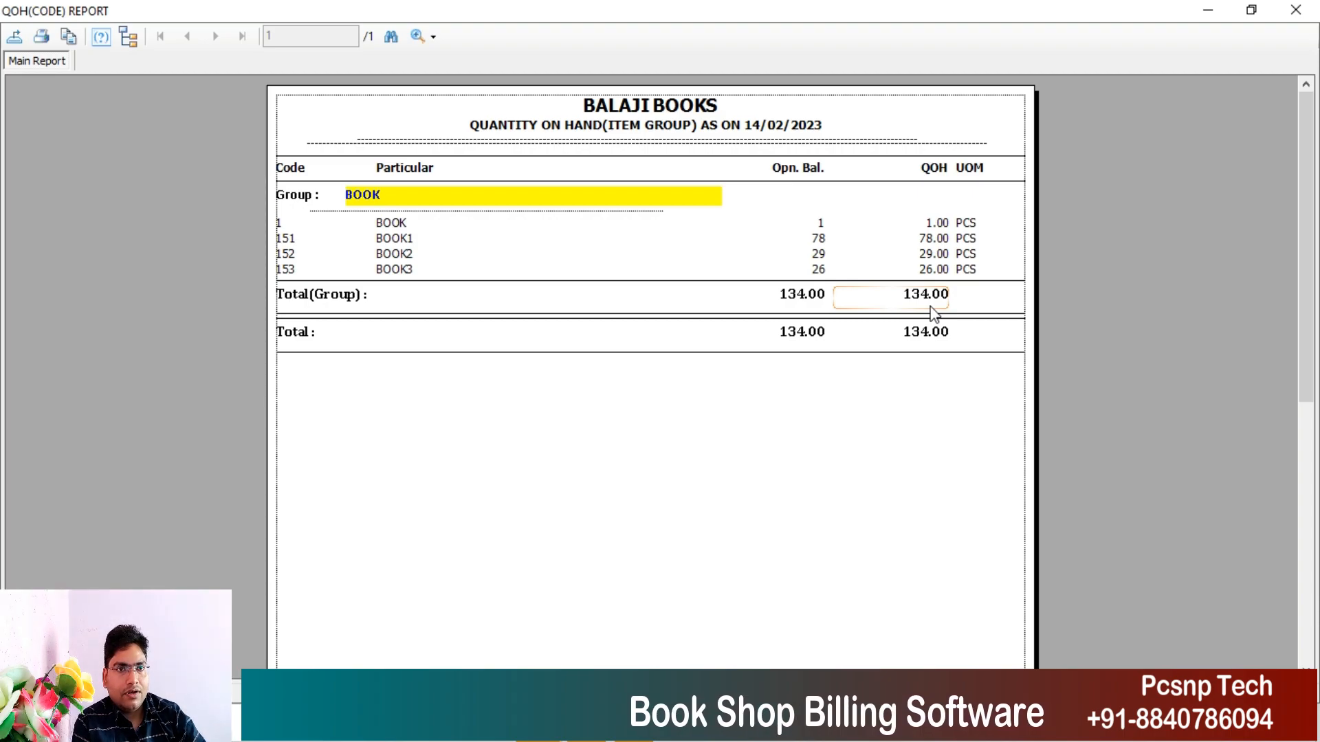
pyautogui.click(1296, 9)
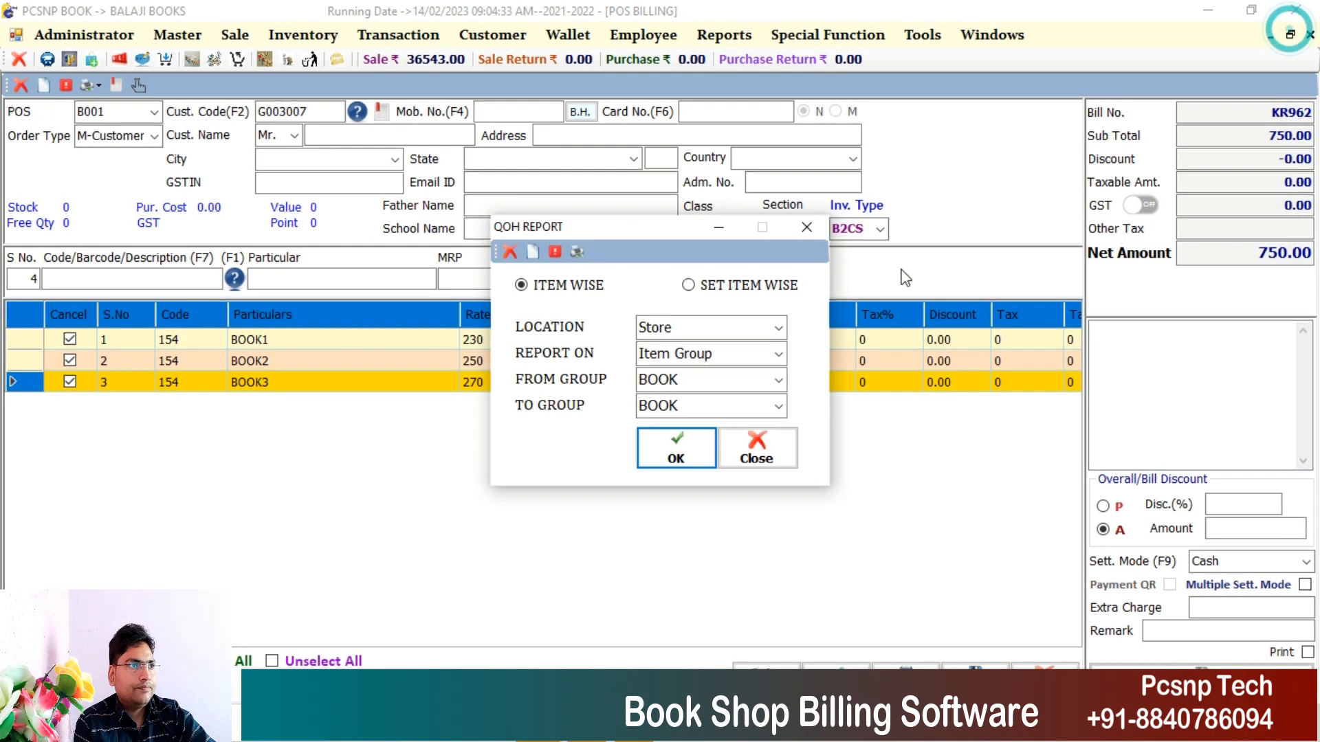
# Close the QOH Report dialog, save the BOOK SET bill with Cash settlement and no discount, and decline printing it.
pyautogui.click(806, 228)
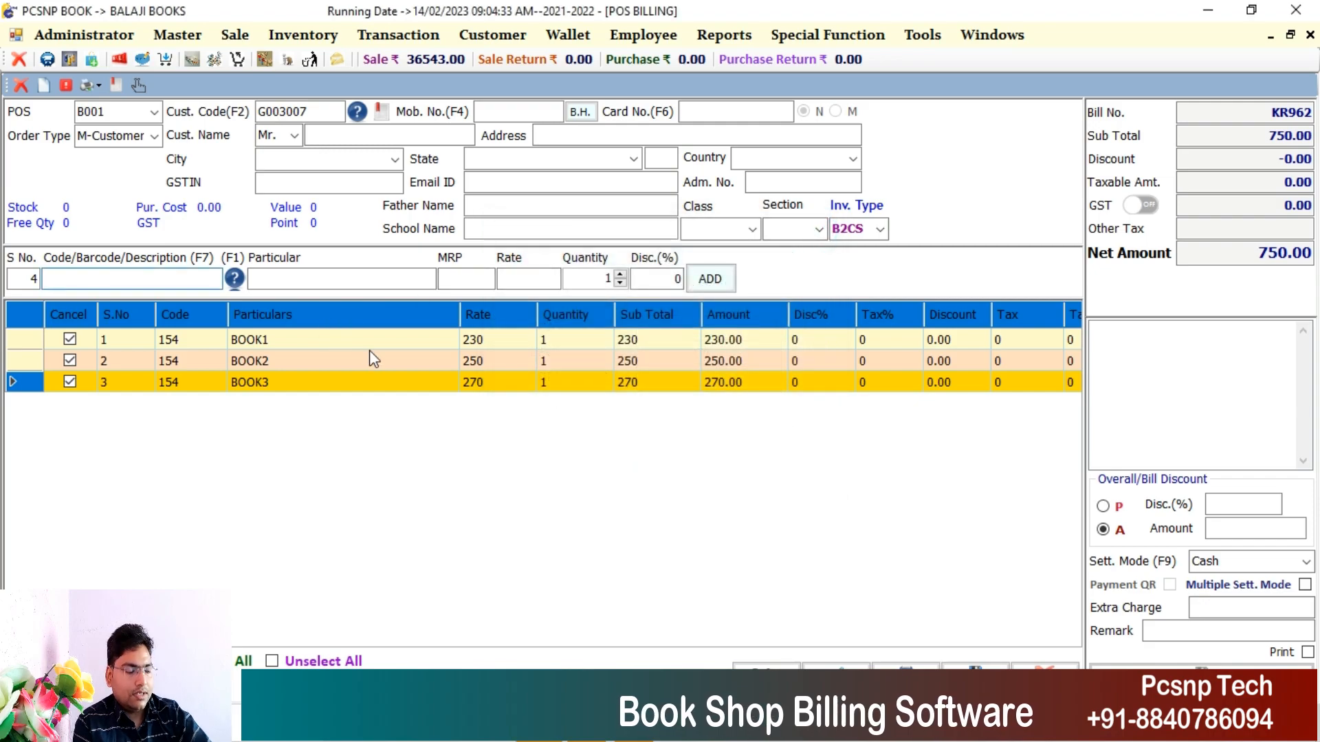
pyautogui.press('Return')
pyautogui.press('Return')
pyautogui.press('Return')
pyautogui.press('Return')
pyautogui.press('Return')
pyautogui.press('Return')
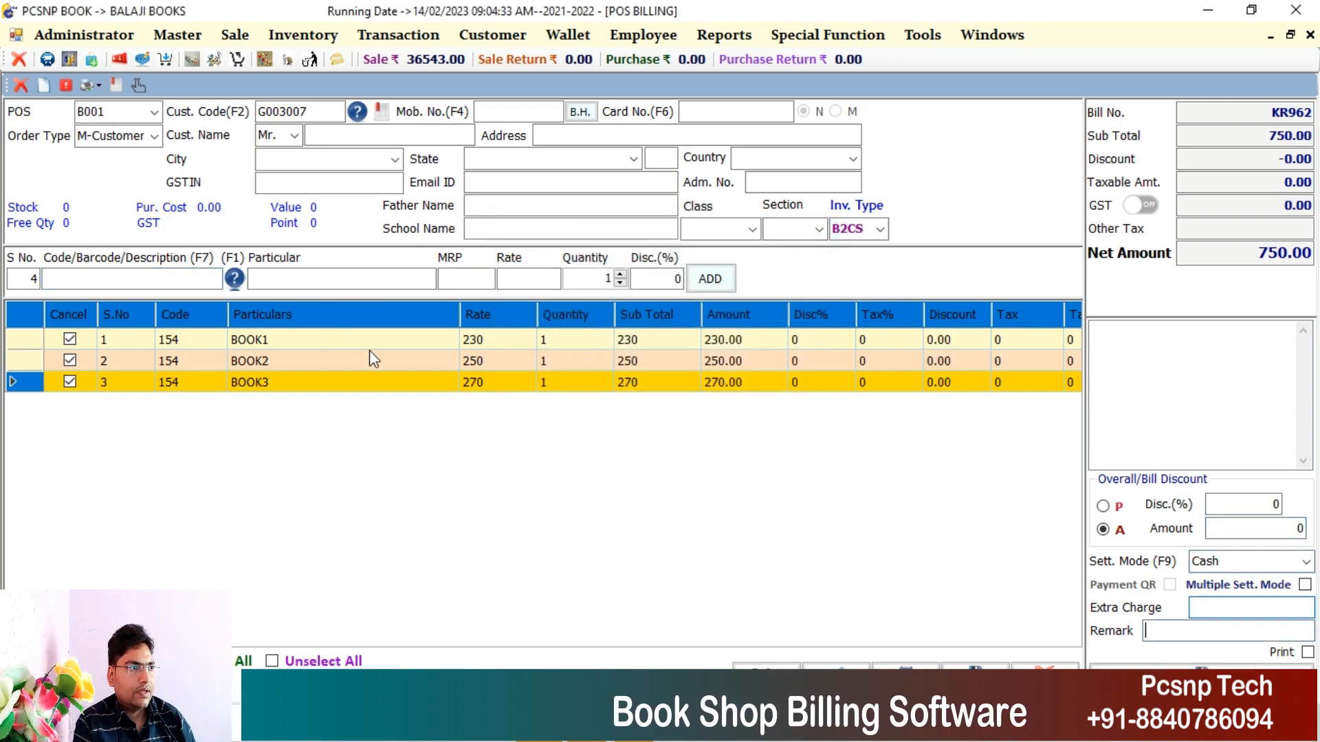
pyautogui.press('Return')
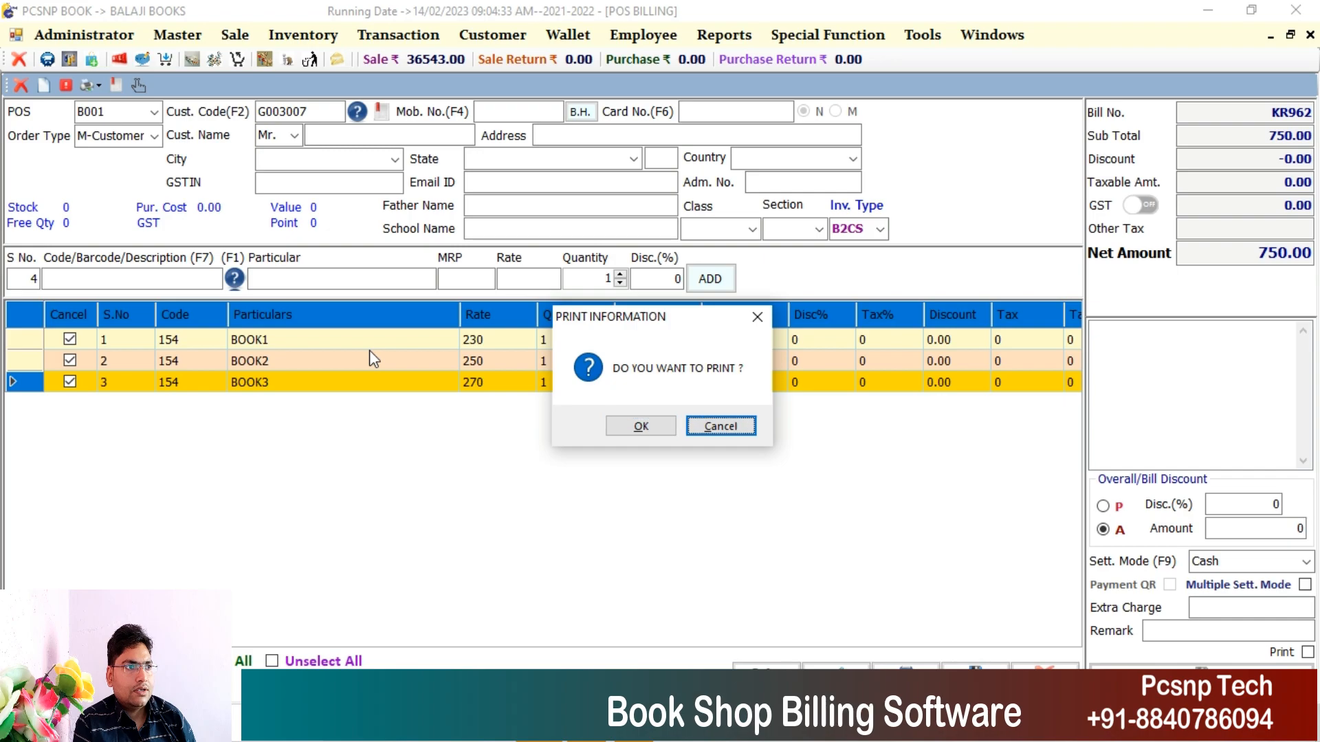
pyautogui.press('Return')
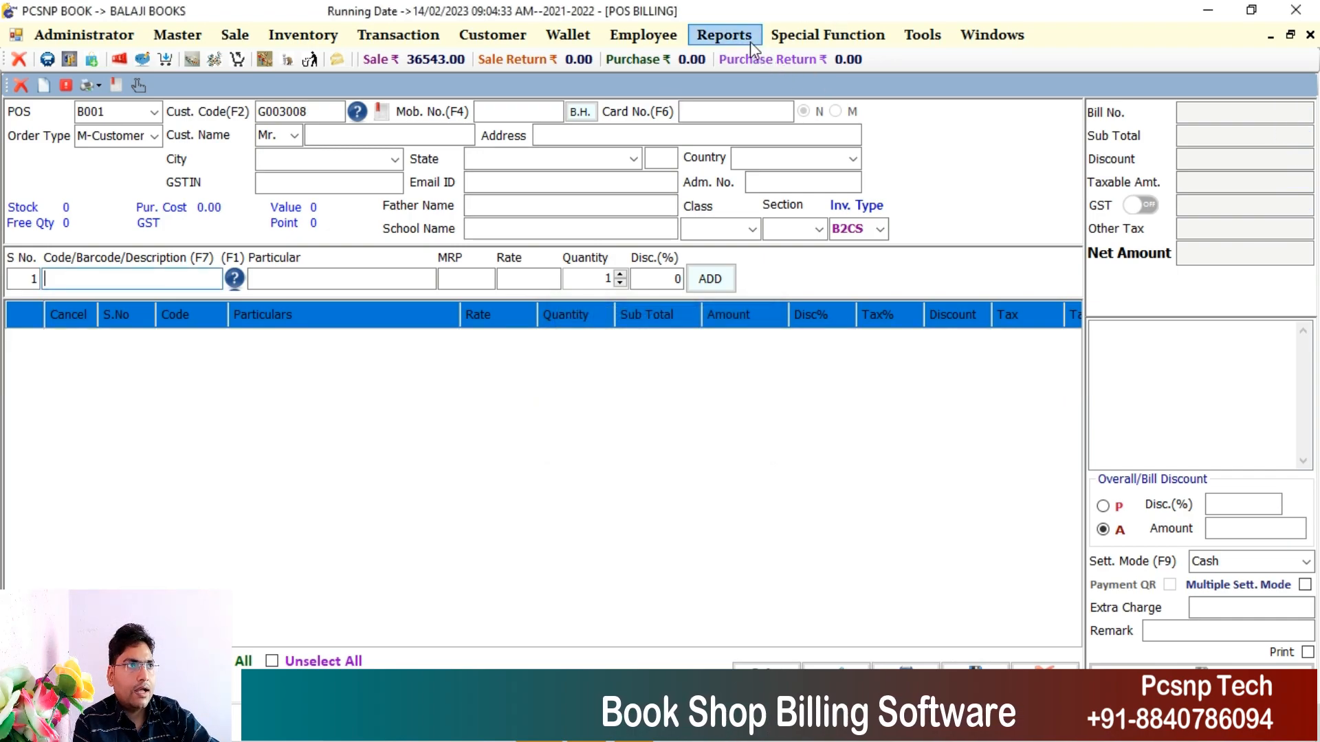
# Run the quantity-on-hand report by Item Group from BOOK to BOOK, review each book's stock after the sale, and close the report.
pyautogui.click(725, 35)
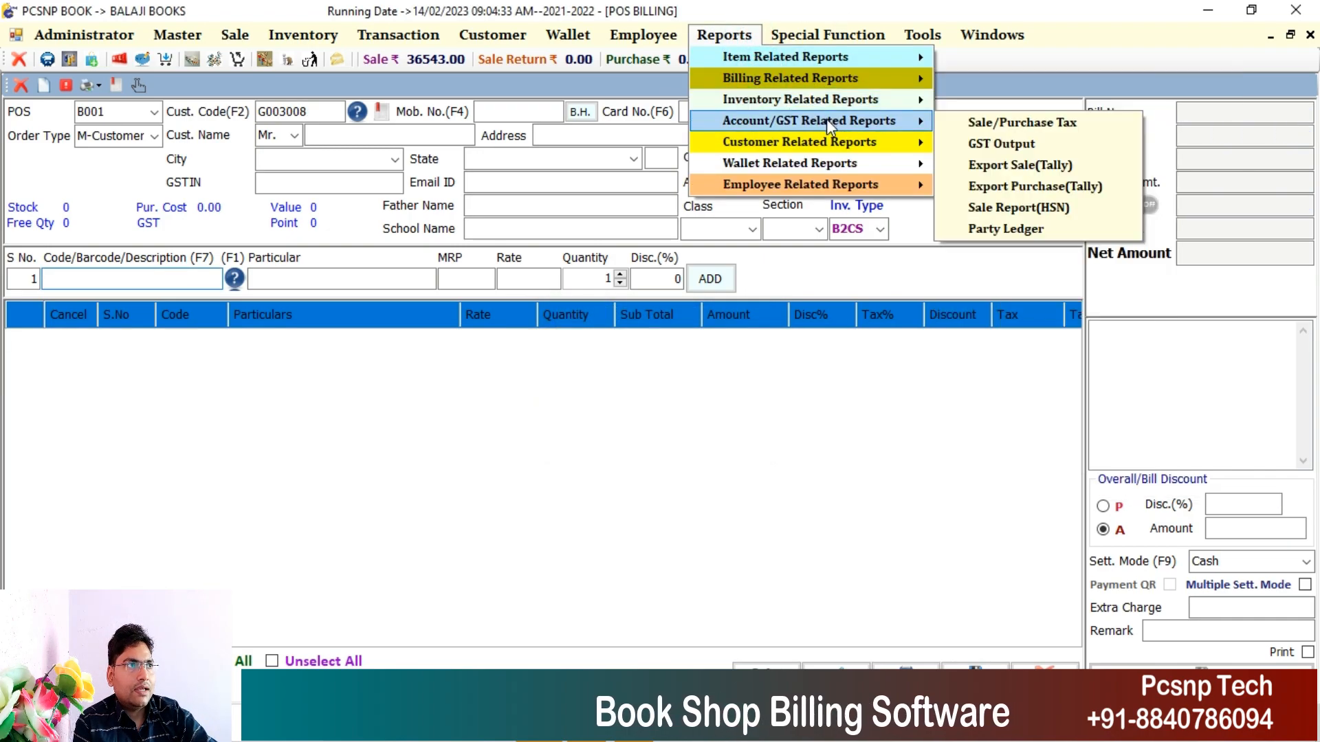
pyautogui.moveTo(840, 101)
pyautogui.click(1019, 117)
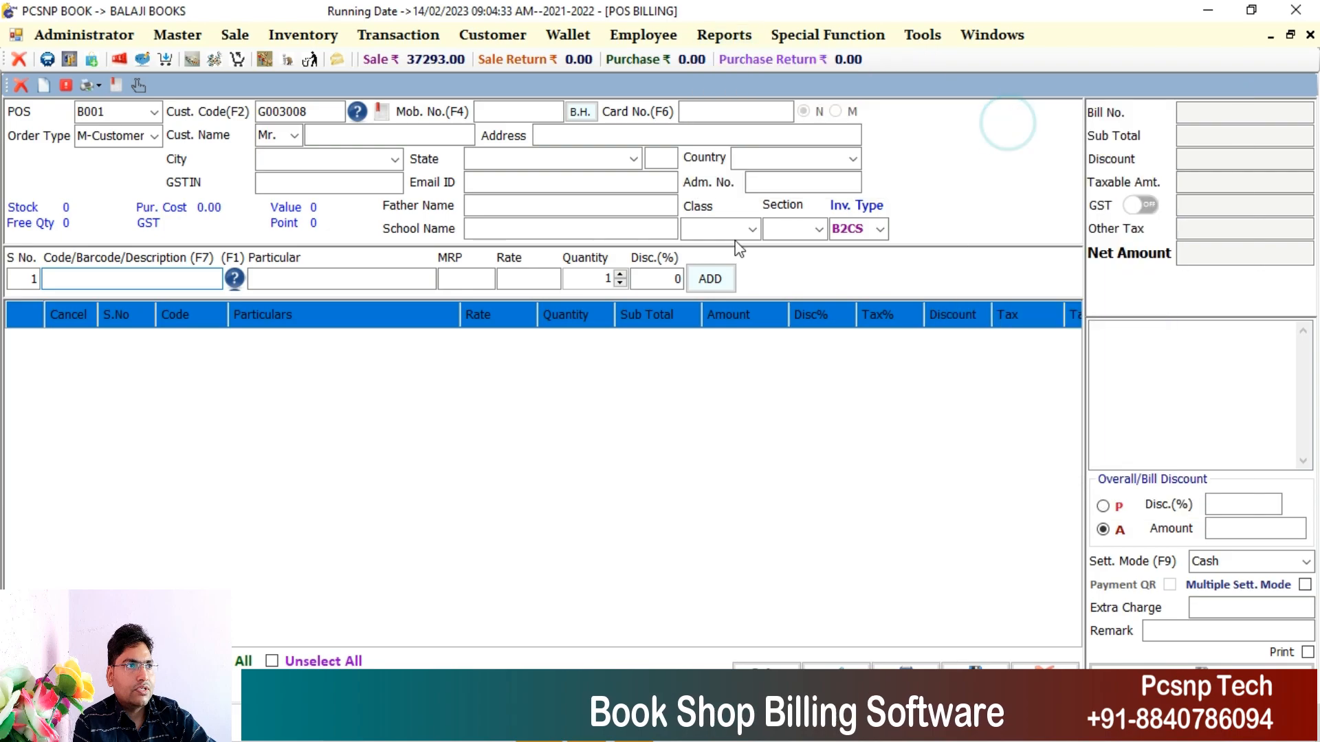
pyautogui.click(778, 352)
pyautogui.click(705, 390)
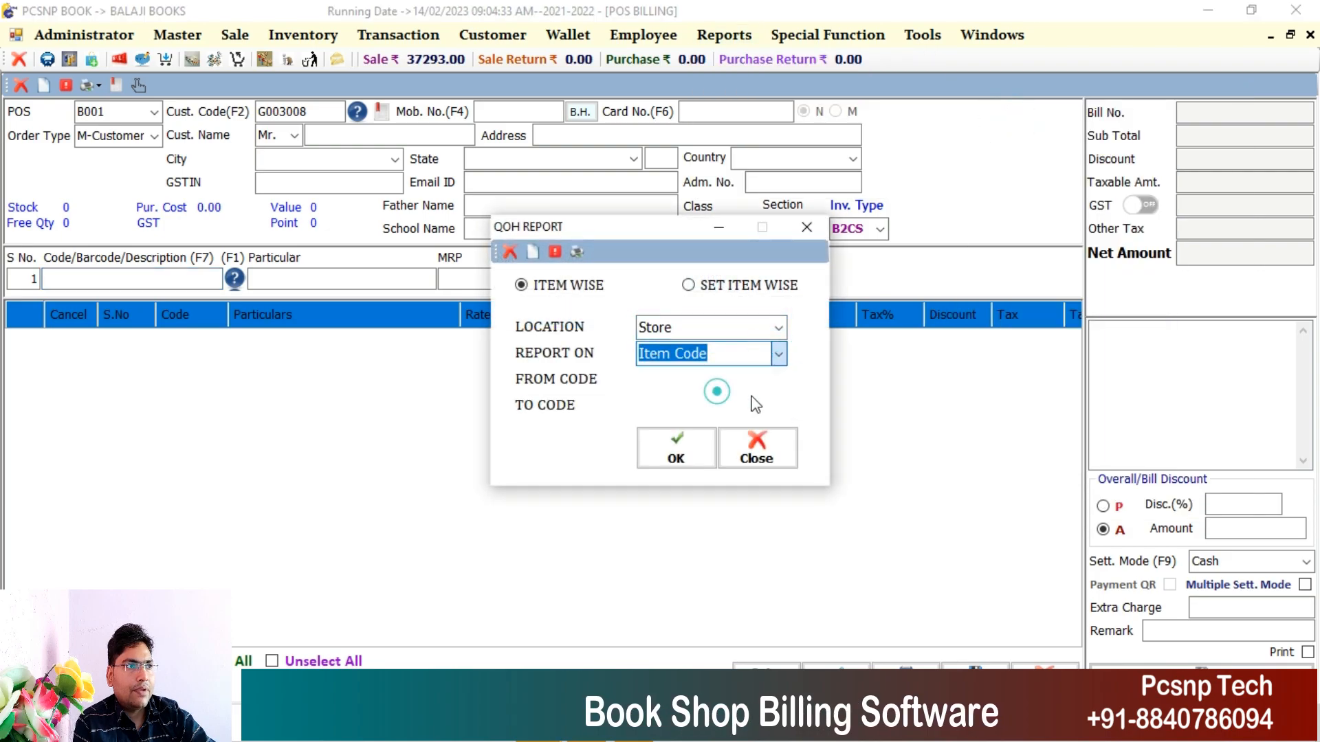
pyautogui.click(778, 381)
pyautogui.click(710, 420)
pyautogui.click(778, 405)
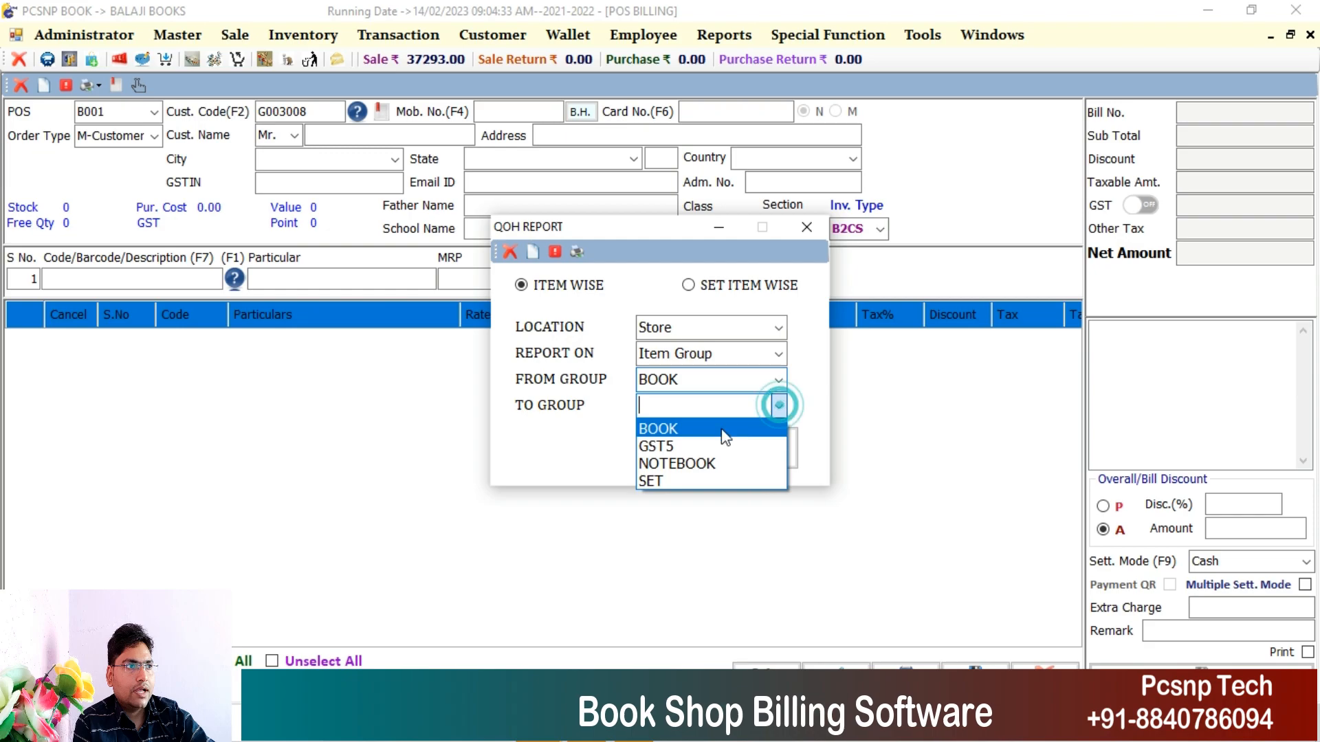
pyautogui.click(710, 428)
pyautogui.click(693, 445)
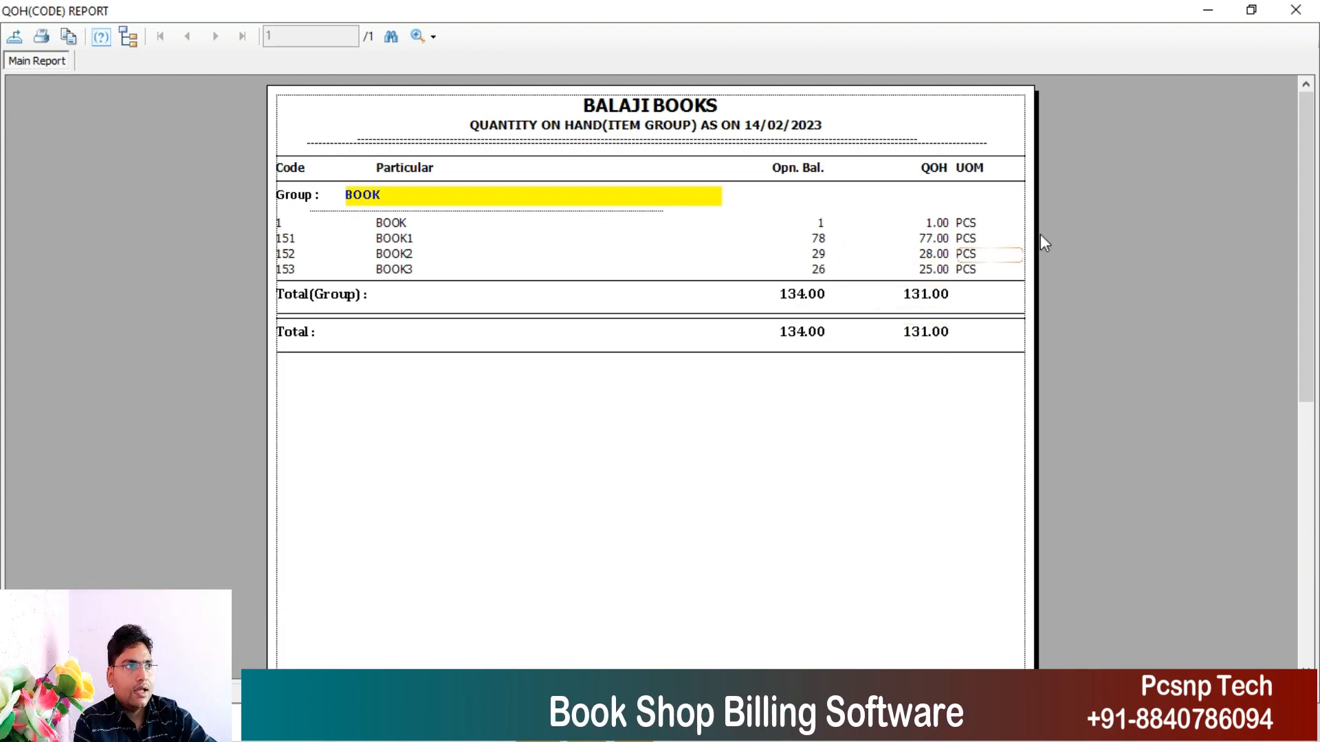
pyautogui.click(1295, 10)
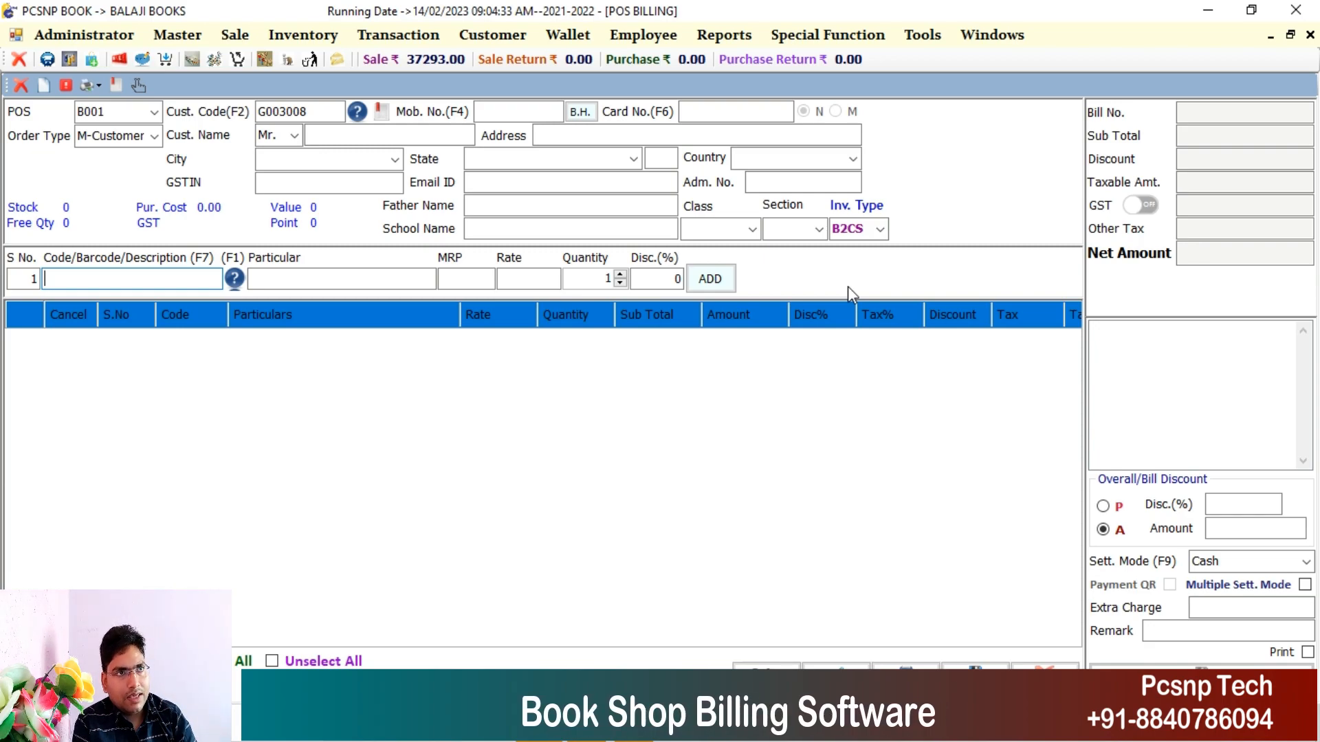
# Close the POS Billing and Item Master windows, confirming each closure.
pyautogui.press('Escape')
pyautogui.click(612, 424)
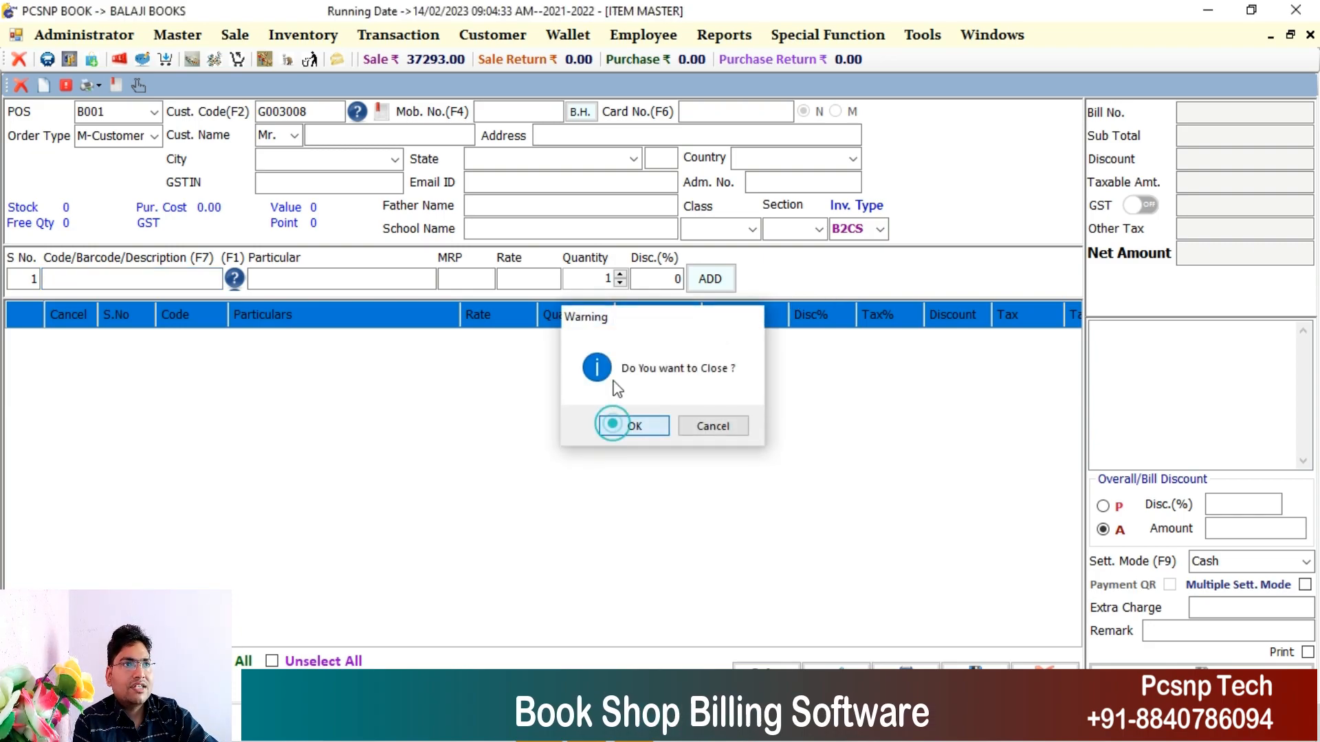
pyautogui.press('Escape')
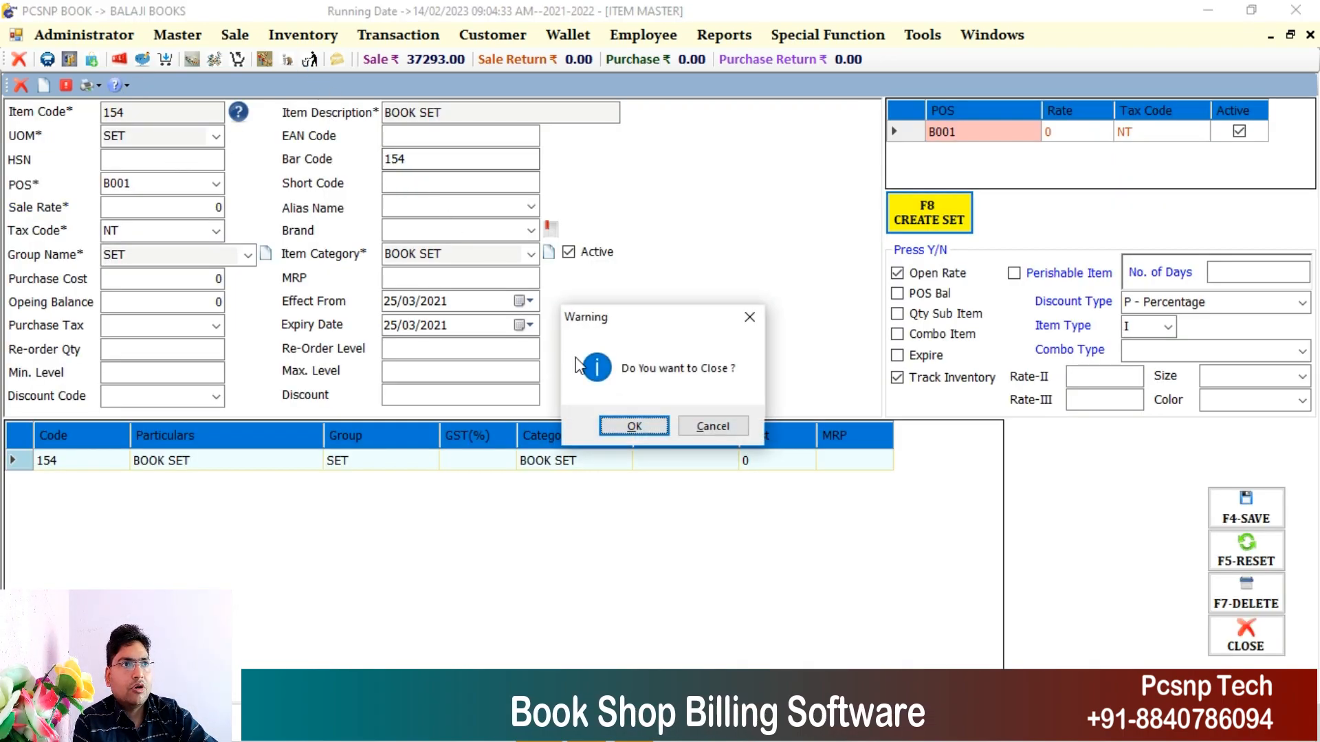
pyautogui.click(635, 427)
# Start a Goods Purchase Entry for the Store with invoice number 7856 and supplier ABC, keeping S Tax as Extra.
pyautogui.click(283, 36)
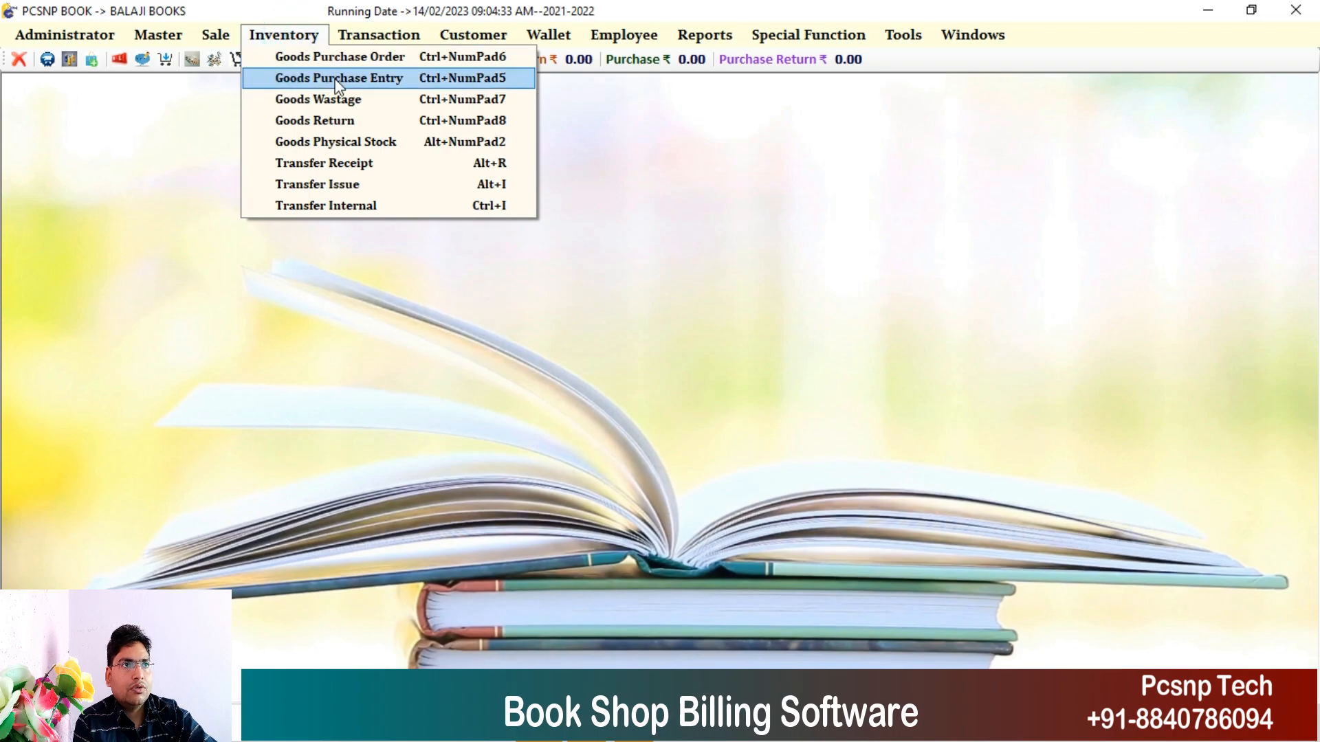
pyautogui.click(337, 79)
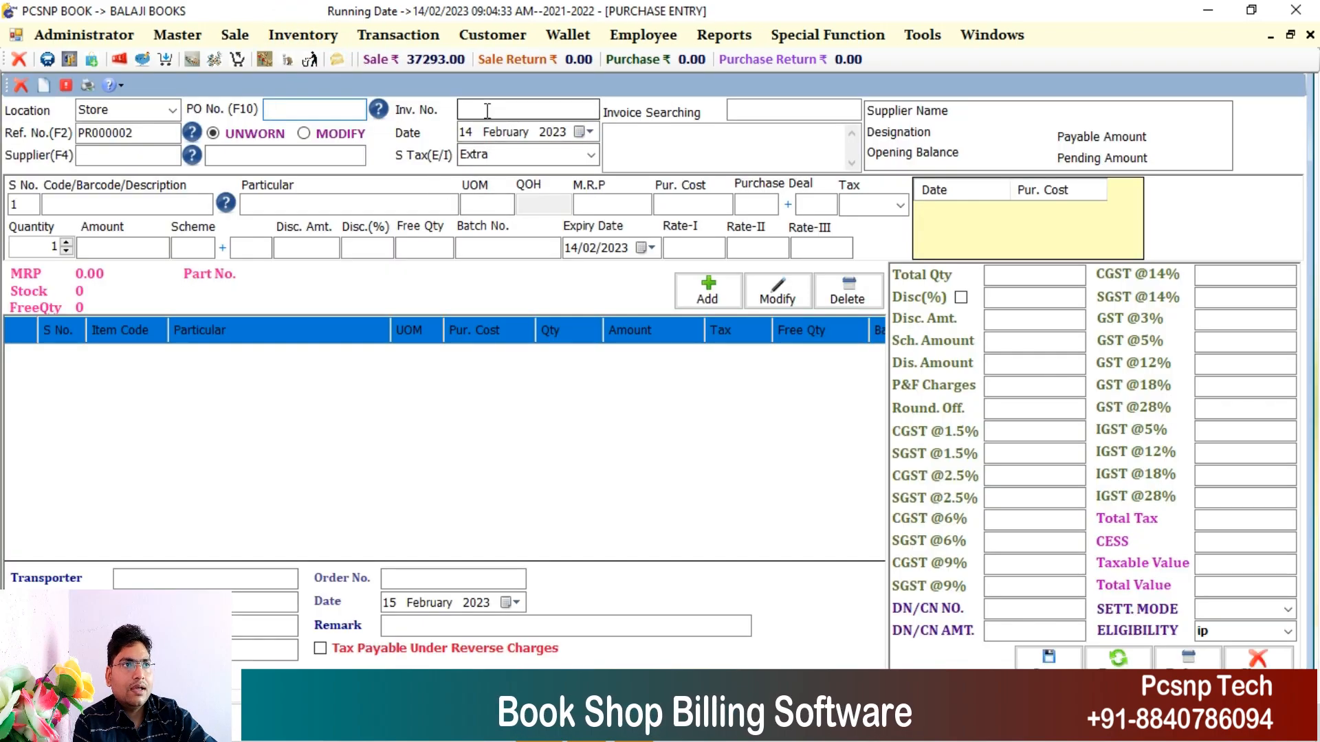
pyautogui.click(487, 111)
pyautogui.write('7')
pyautogui.press('Return')
pyautogui.press('Return')
pyautogui.press('Return')
pyautogui.press('Return')
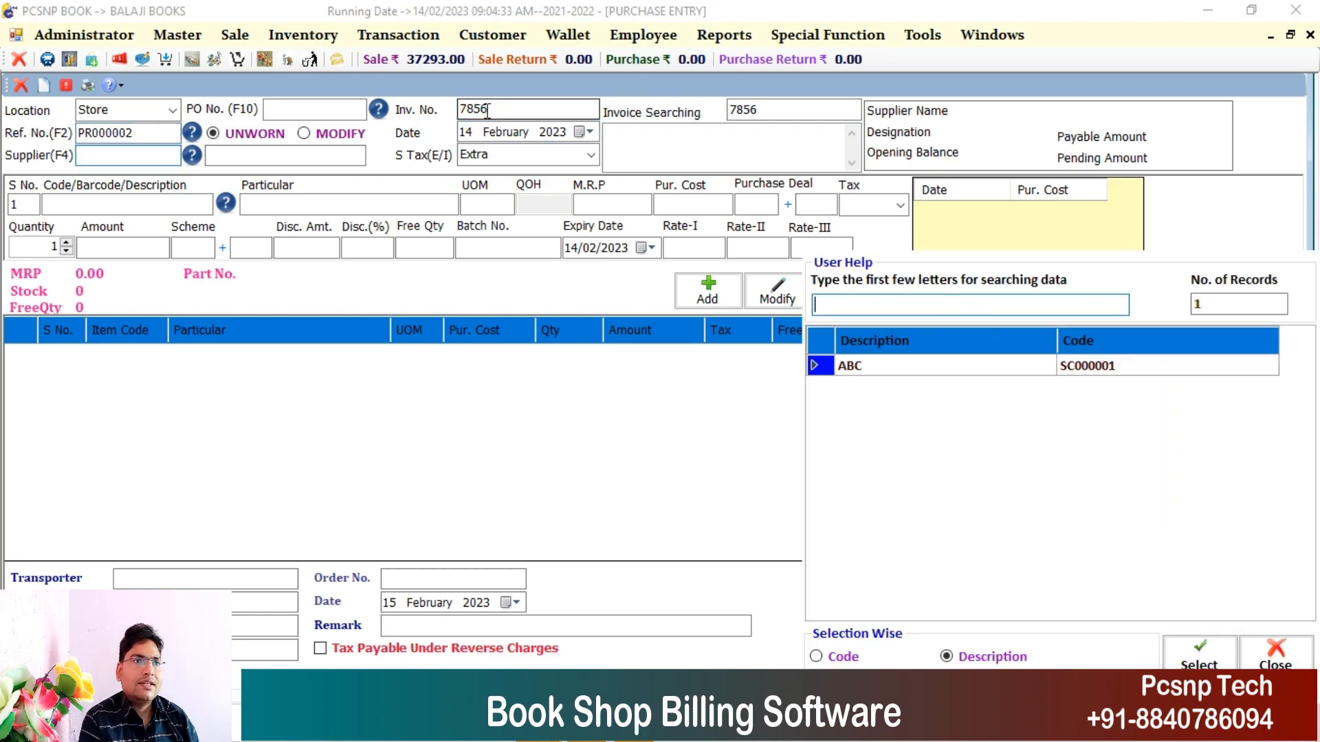
pyautogui.press('Return')
pyautogui.press('Return')
pyautogui.press('Return')
pyautogui.press('Return')
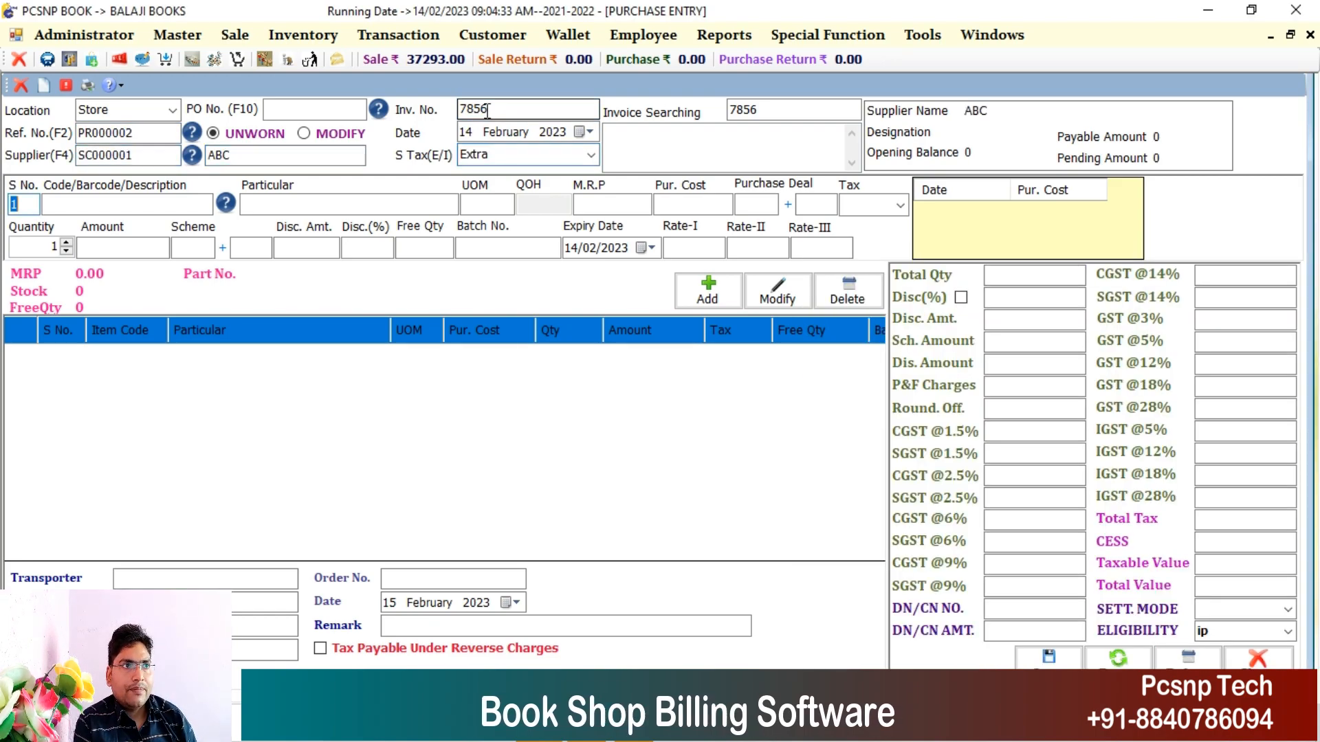
# Choose BOOK1 as the first purchase item and set its tax to NT.
pyautogui.write('b')
pyautogui.press('Down')
pyautogui.press('Down')
pyautogui.press('Down')
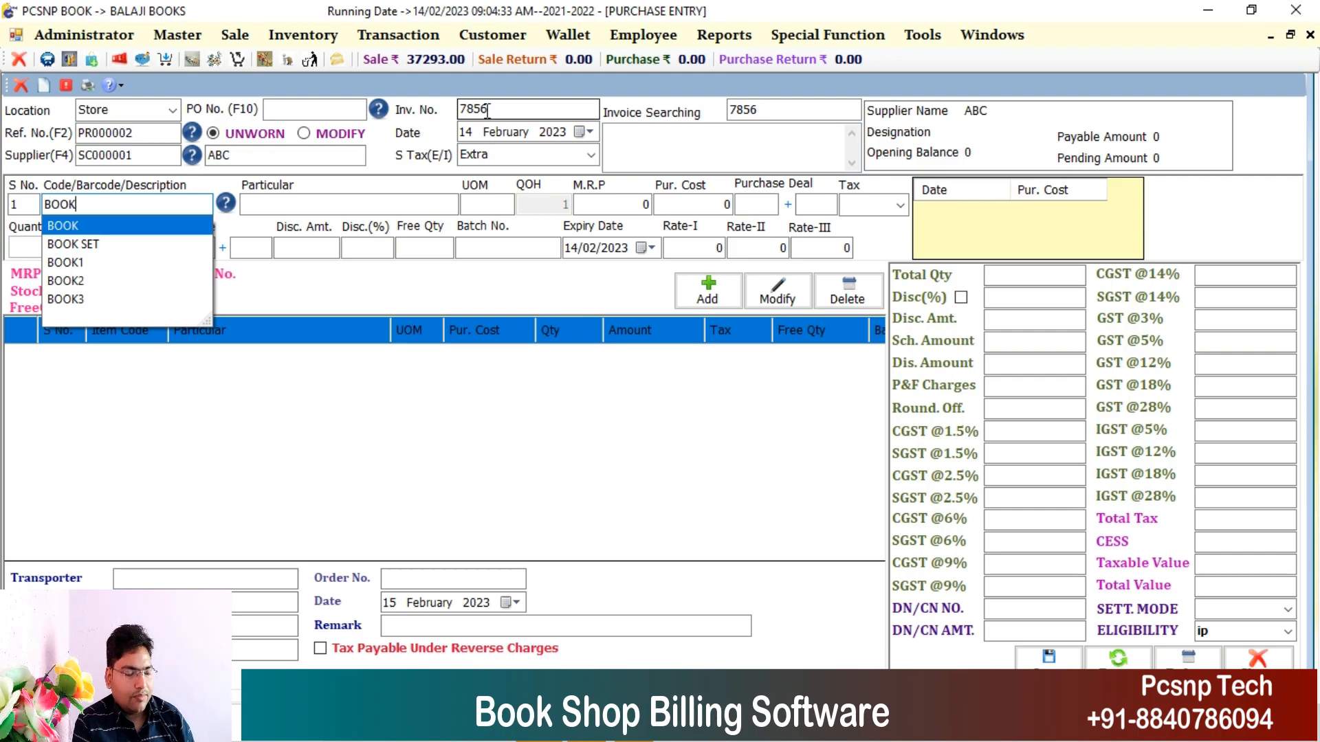
pyautogui.press('Return')
pyautogui.press('Return')
pyautogui.press('Return')
pyautogui.press('Return')
pyautogui.press('Return')
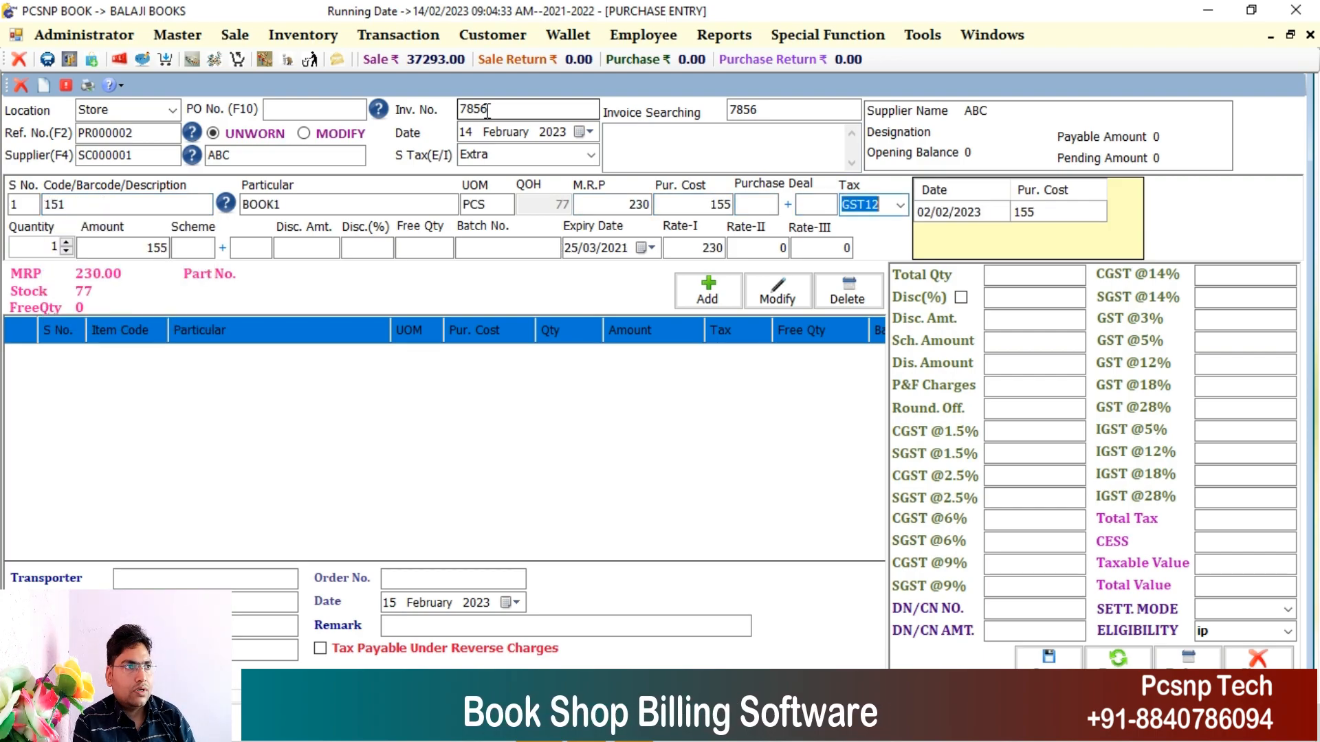
pyautogui.press('Down')
pyautogui.press('Return')
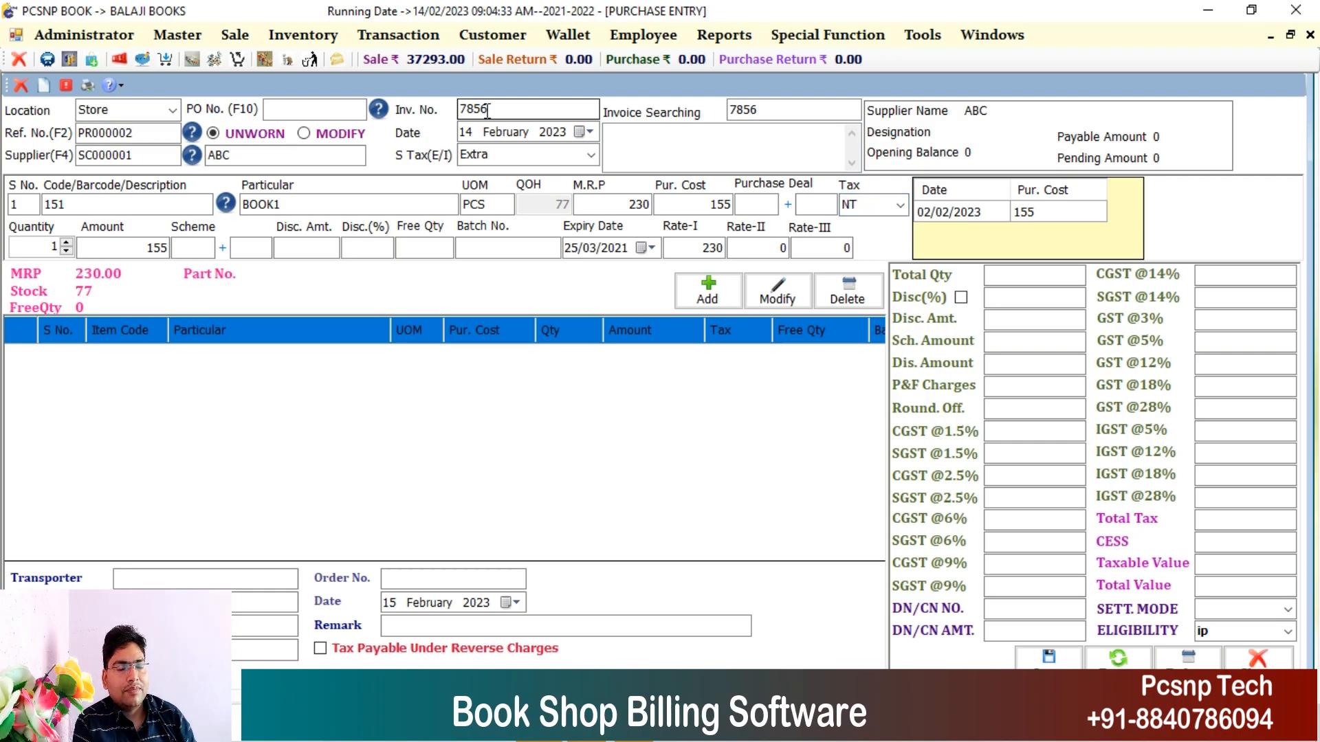
# Set BOOK1's purchase quantity to 10, keep its remaining defaults, and add it to the purchase list.
pyautogui.press('Up')
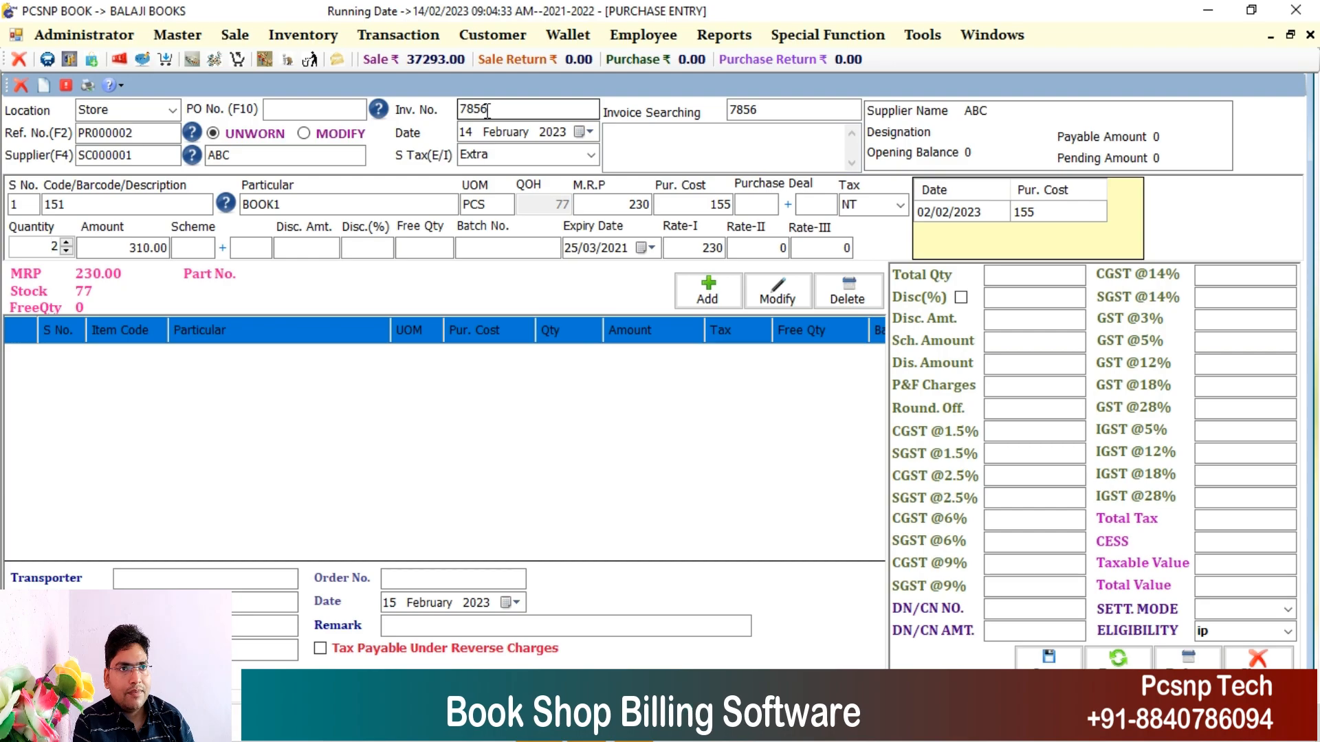
pyautogui.press('Up')
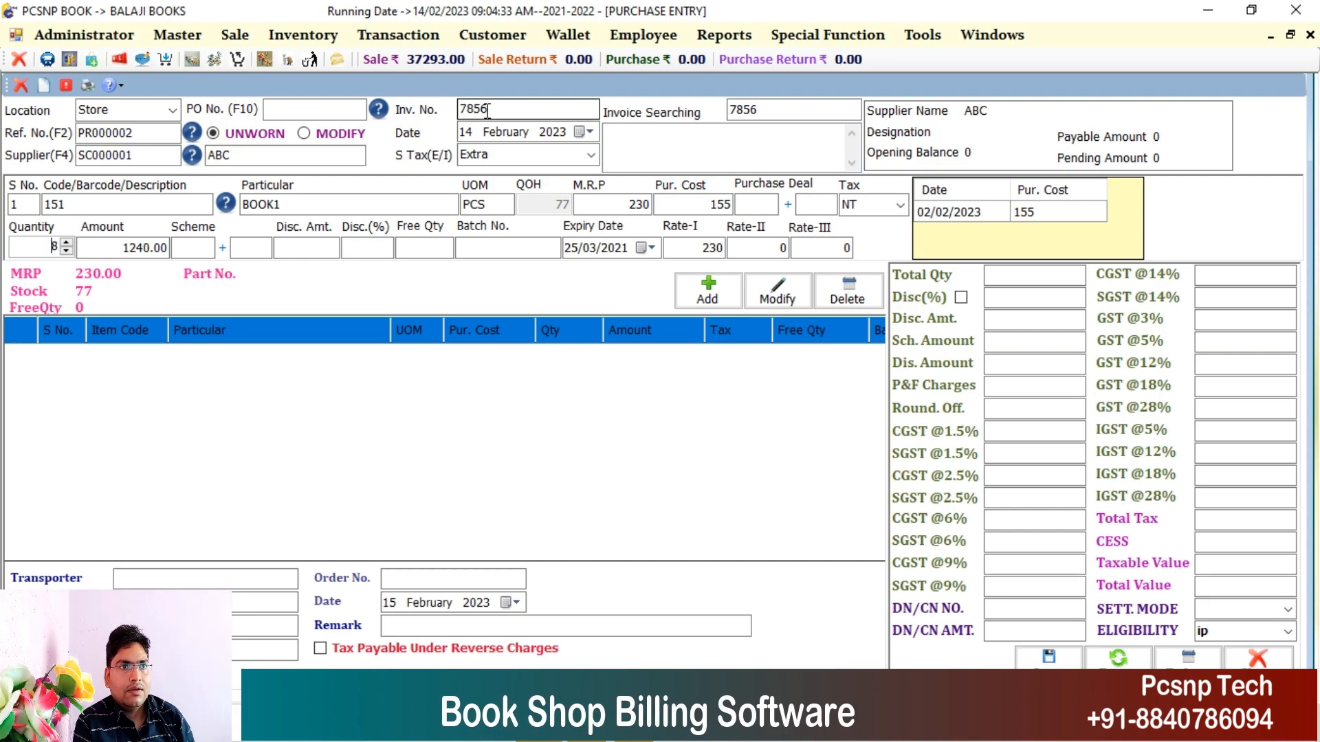
pyautogui.press('Up')
pyautogui.press('Return')
pyautogui.press('Return')
pyautogui.press('Return')
pyautogui.press('Return')
pyautogui.press('Return')
pyautogui.press('Return')
pyautogui.press('Return')
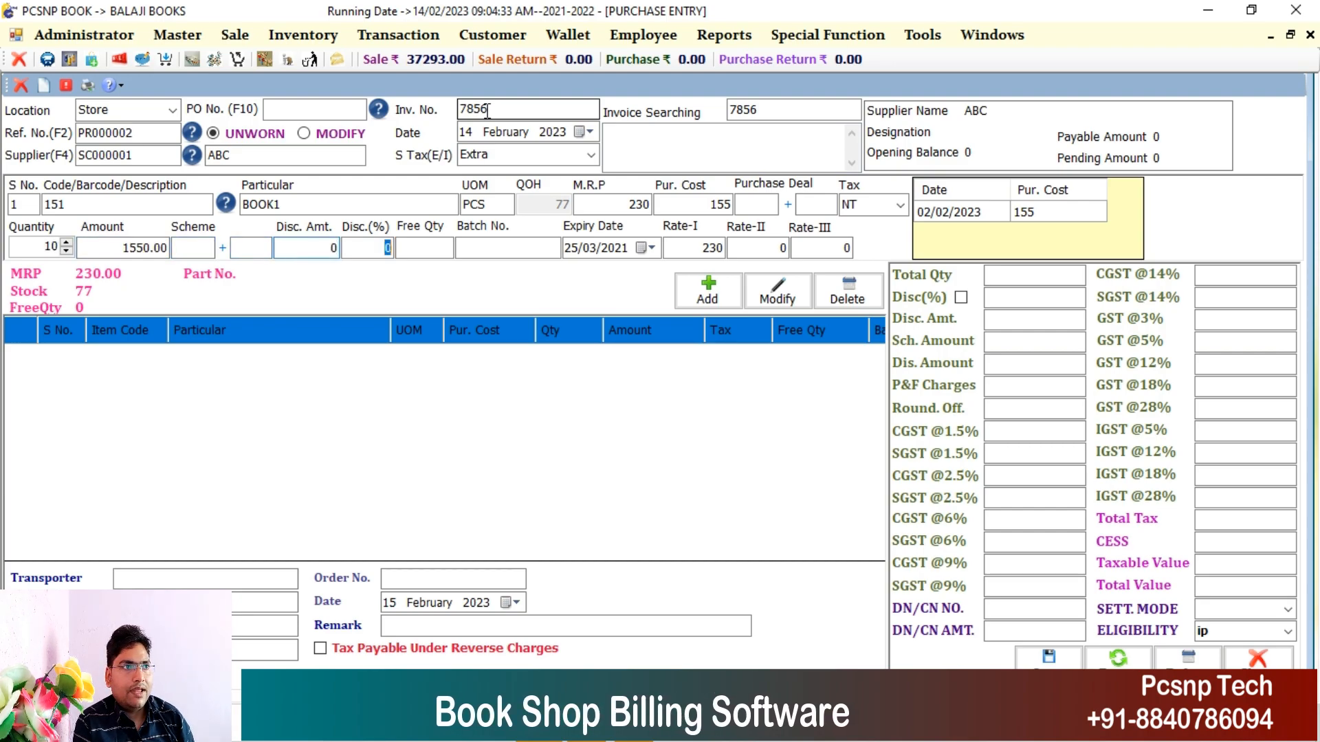
pyautogui.press('Return')
pyautogui.press('Return')
pyautogui.press('Return')
pyautogui.press('Return')
pyautogui.press('Return')
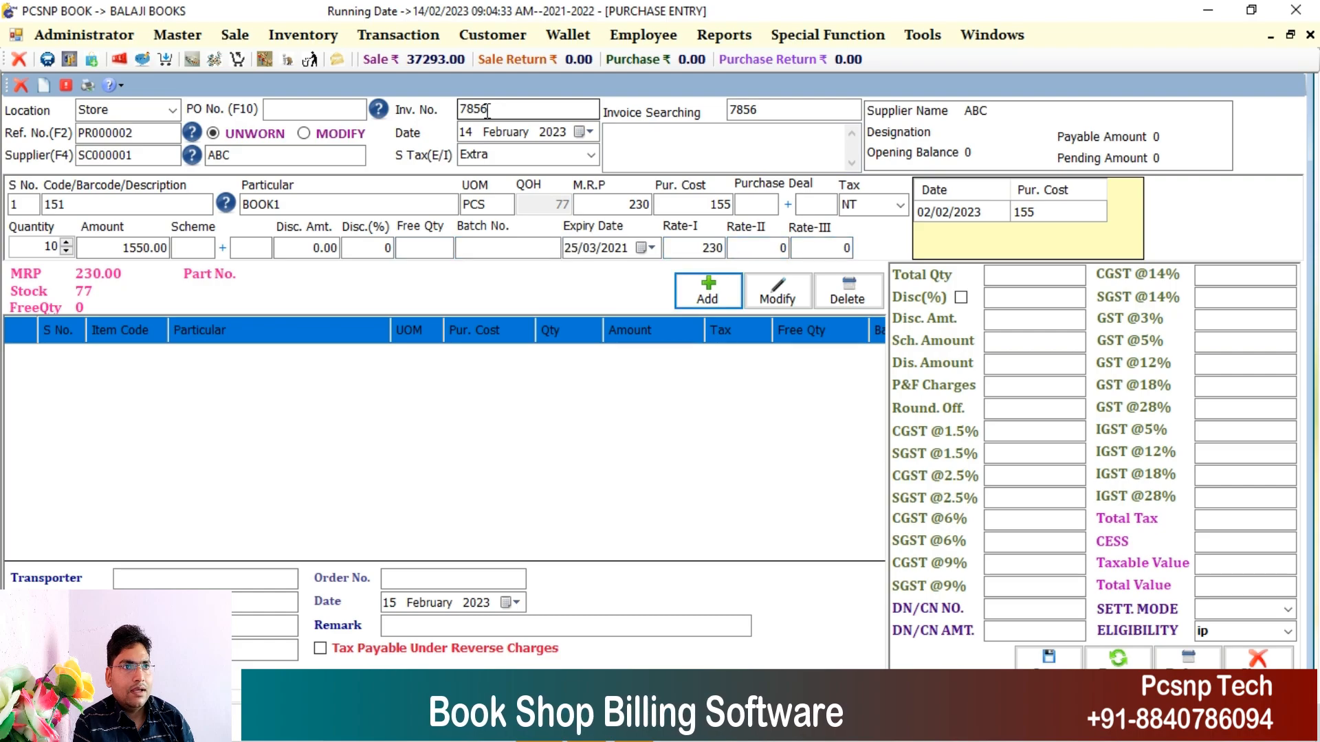
pyautogui.press('Return')
# Enter item code 152 (BOOK2) as the second purchase item and set its tax to NT.
pyautogui.write('152')
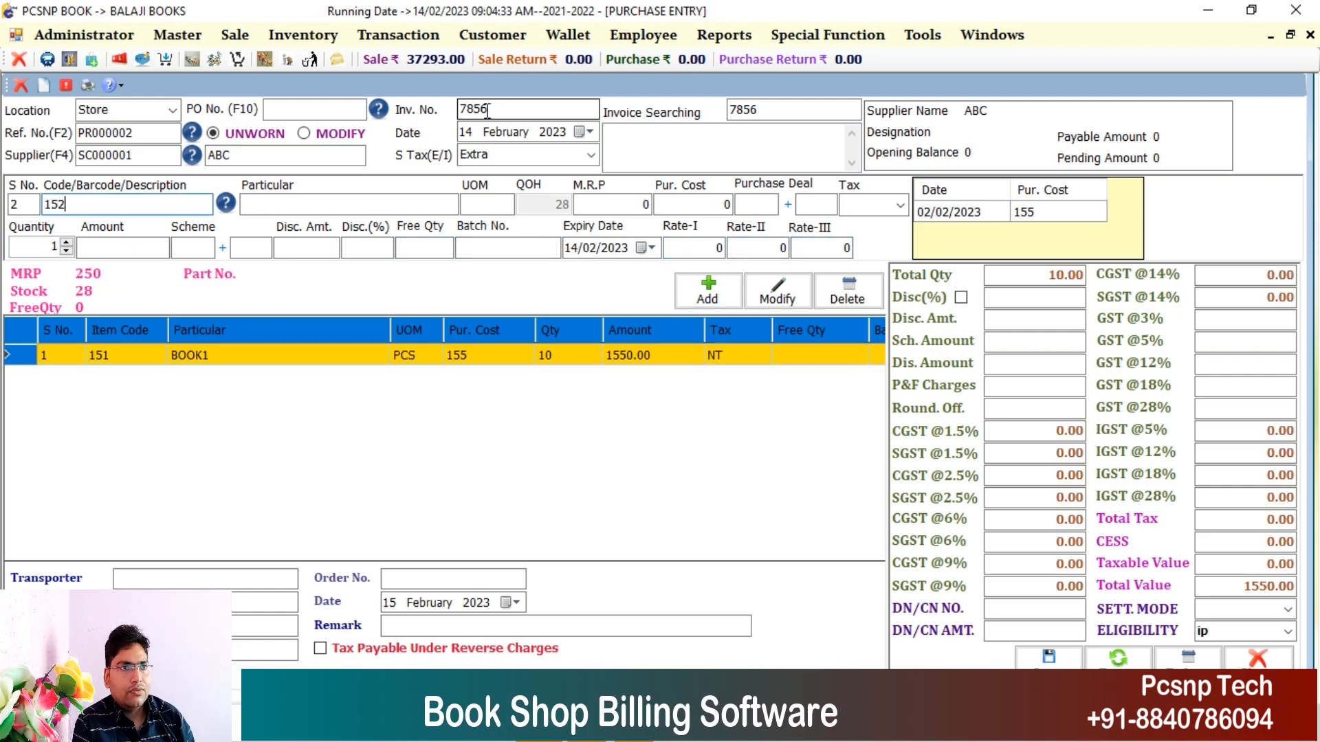
pyautogui.press('Return')
pyautogui.press('Return')
pyautogui.press('Return')
pyautogui.press('Return')
pyautogui.press('Down')
pyautogui.press('Return')
# Set BOOK2's purchase quantity to 10, keep its remaining defaults, and add it to the purchase list.
pyautogui.write('2')
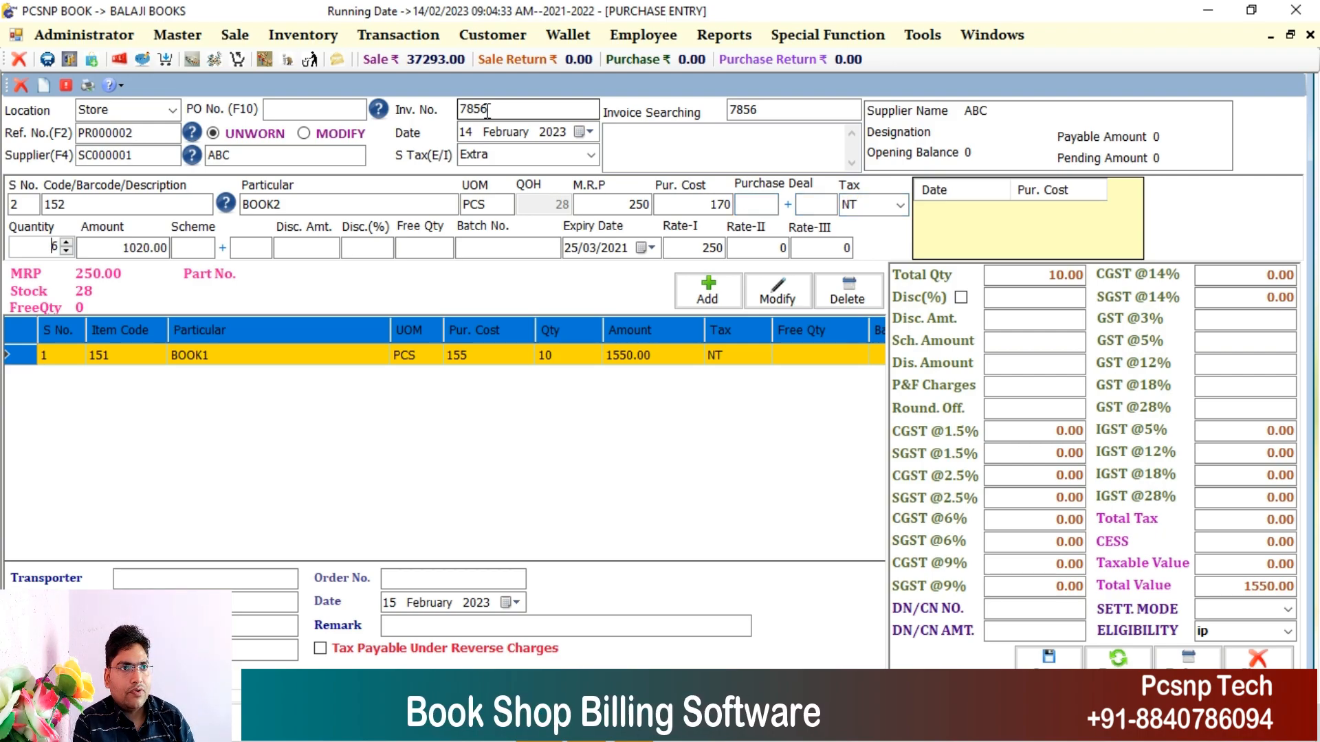
pyautogui.press('Return')
pyautogui.press('Return')
pyautogui.press('Return')
pyautogui.press('Return')
pyautogui.press('Return')
pyautogui.press('Return')
pyautogui.press('Return')
pyautogui.press('Return')
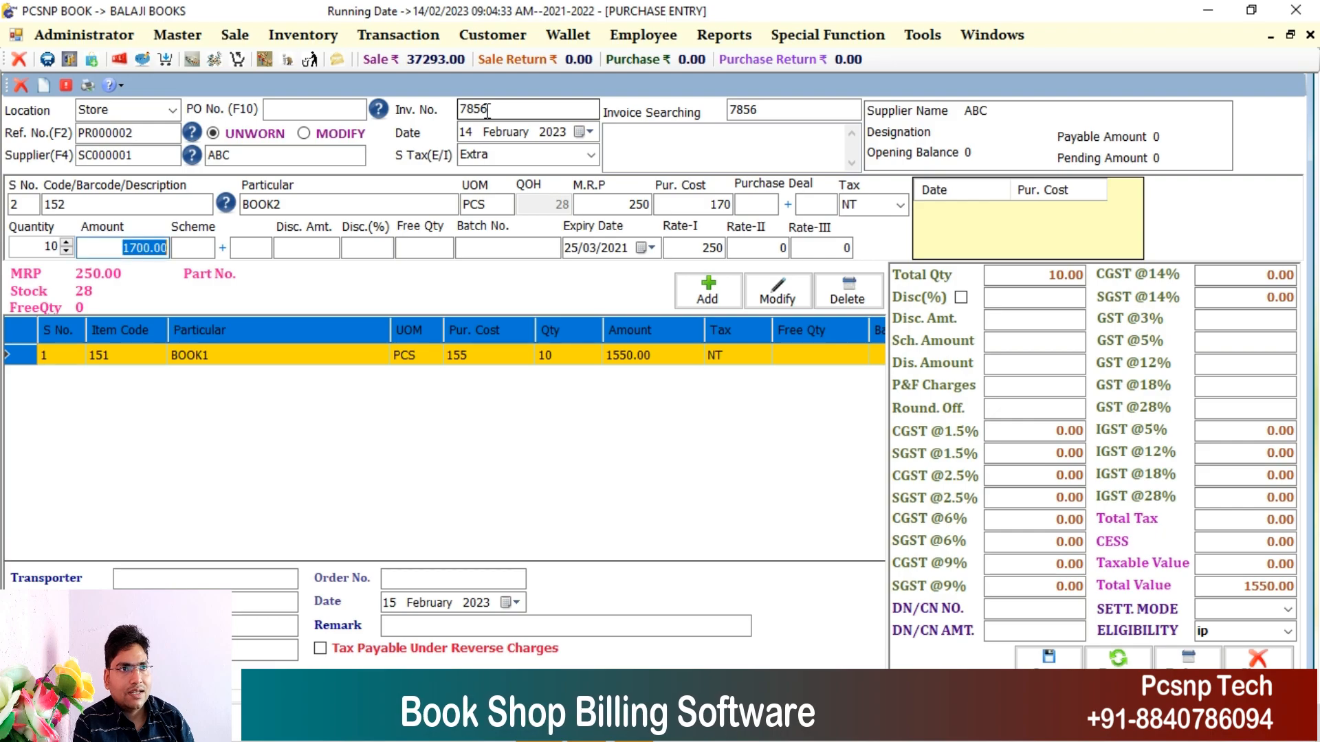
pyautogui.press('Return')
pyautogui.press('Return')
pyautogui.press('Return')
pyautogui.press('Return')
pyautogui.press('Return')
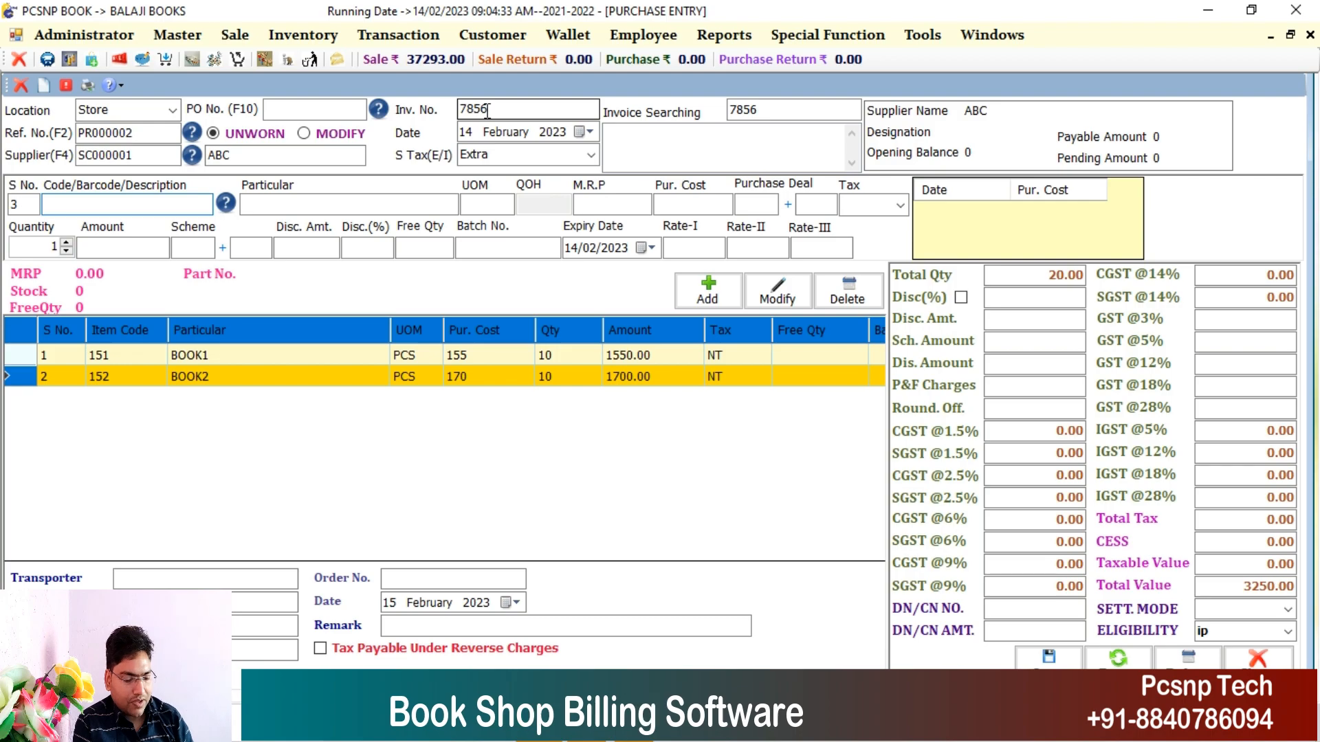
# Choose BOOK3 as the third purchase item and set its tax to NT.
pyautogui.write('BOOK')
pyautogui.press('Down')
pyautogui.press('Down')
pyautogui.press('Down')
pyautogui.press('Down')
pyautogui.press('Down')
pyautogui.press('Return')
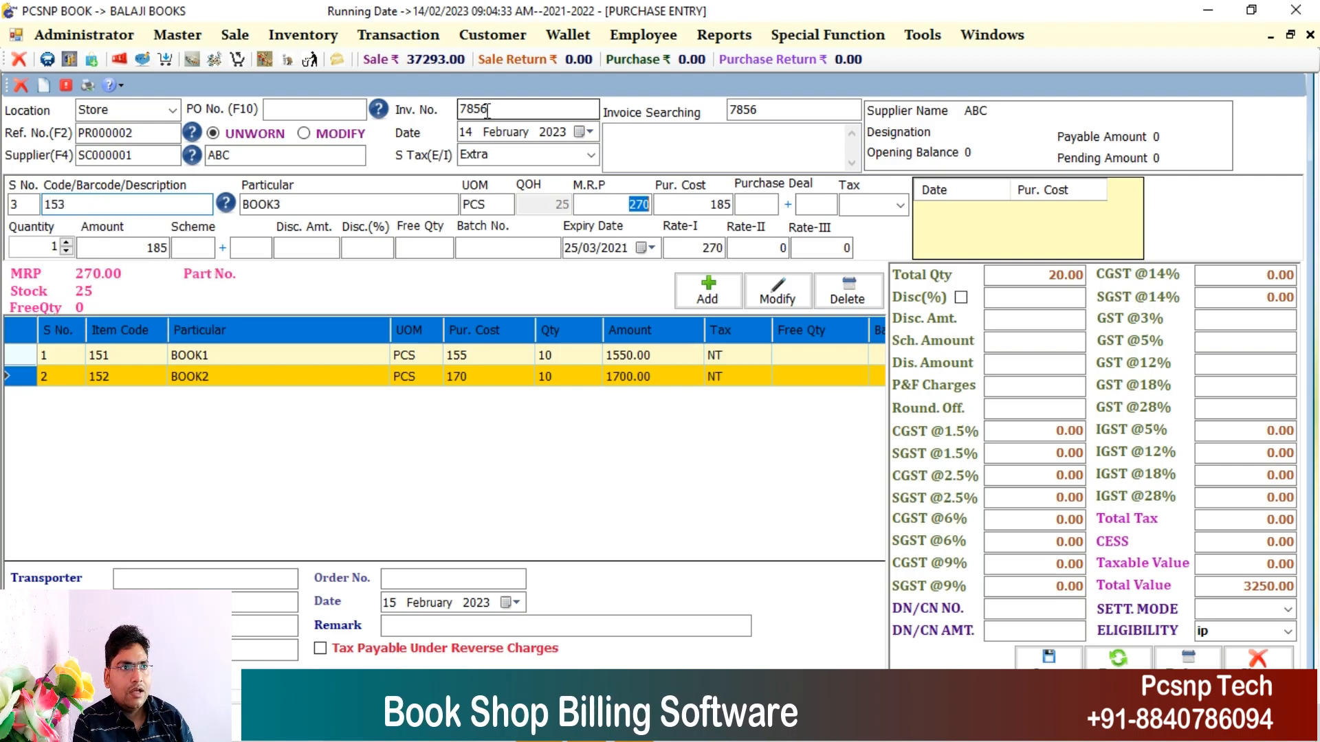
pyautogui.press('Return')
pyautogui.press('Return')
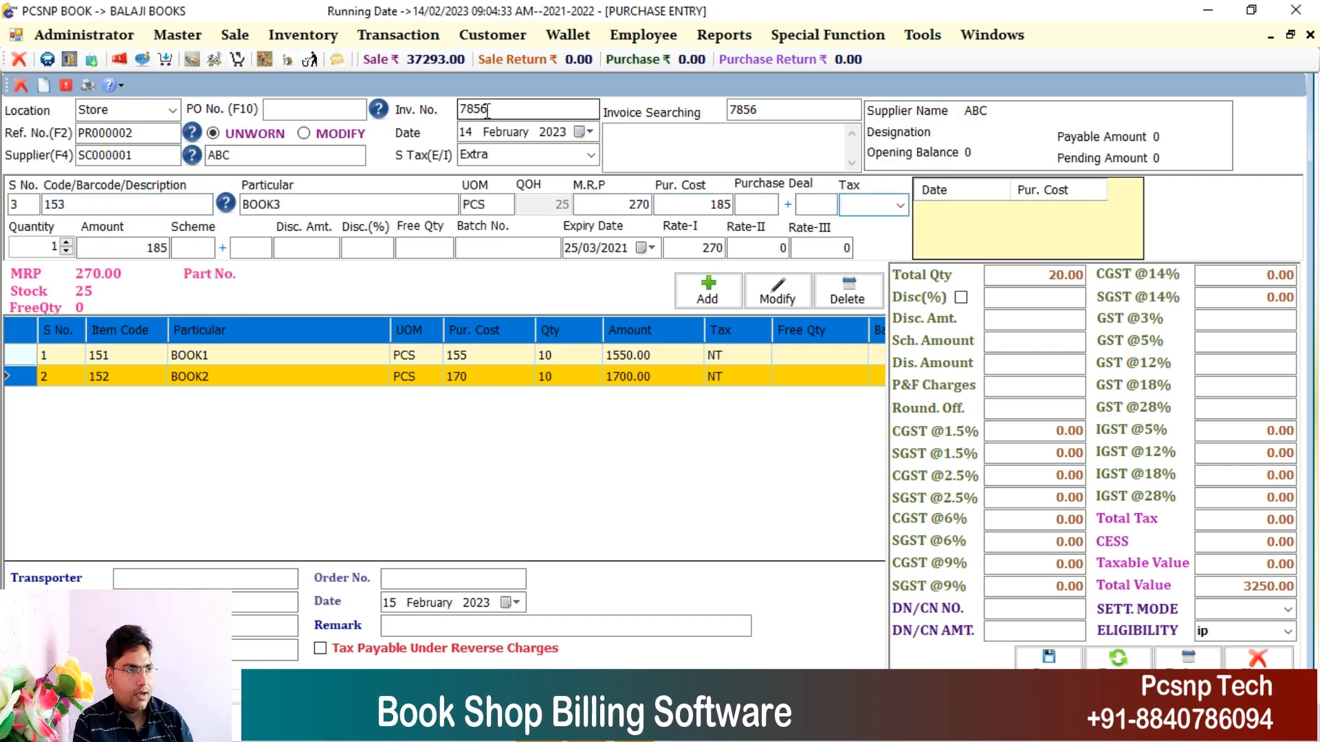
pyautogui.press('Down')
pyautogui.press('Down')
pyautogui.press('Down')
pyautogui.press('Return')
# Set BOOK3's purchase quantity to 10, keep its remaining defaults, and add it to the purchase list.
pyautogui.write('0')
pyautogui.press('Return')
pyautogui.press('Return')
pyautogui.press('Return')
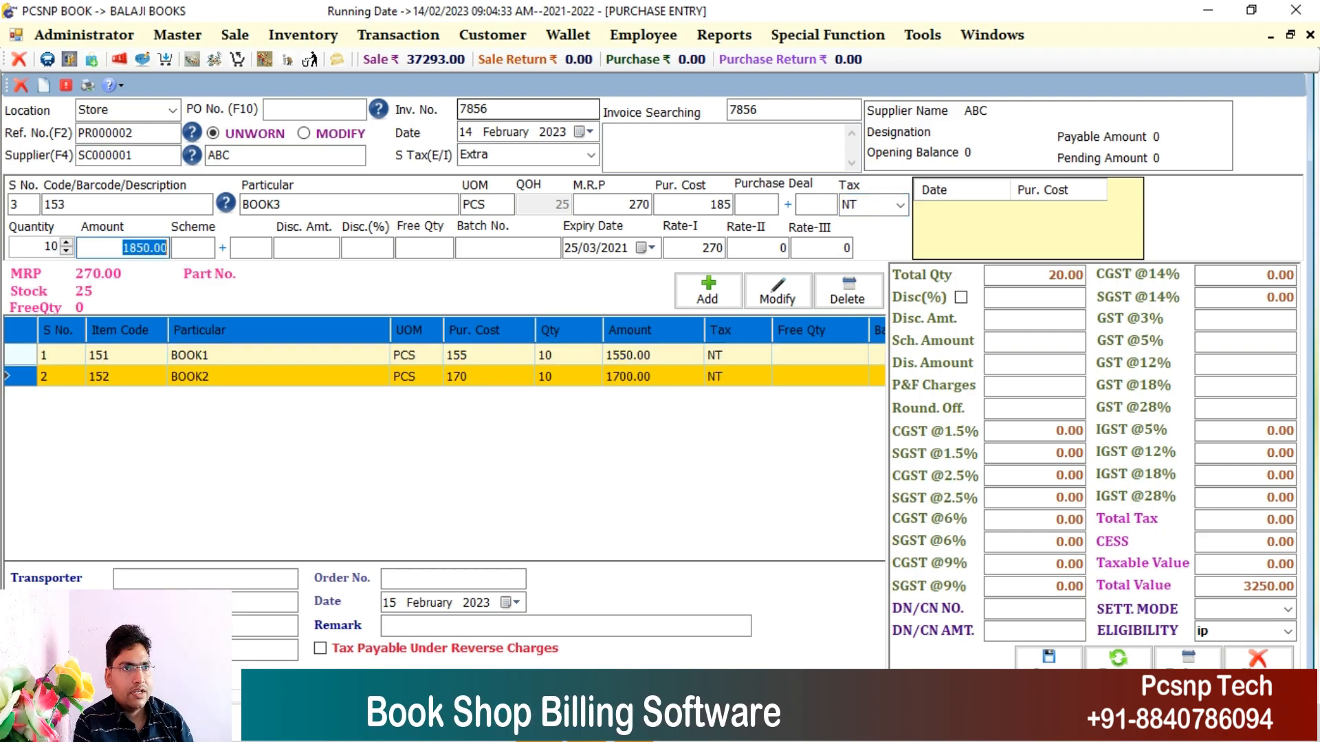
pyautogui.press('Return')
pyautogui.press('Return')
pyautogui.press('Return')
pyautogui.press('Return')
pyautogui.press('Return')
pyautogui.press('Return')
pyautogui.press('Return')
pyautogui.press('Return')
pyautogui.press('Return')
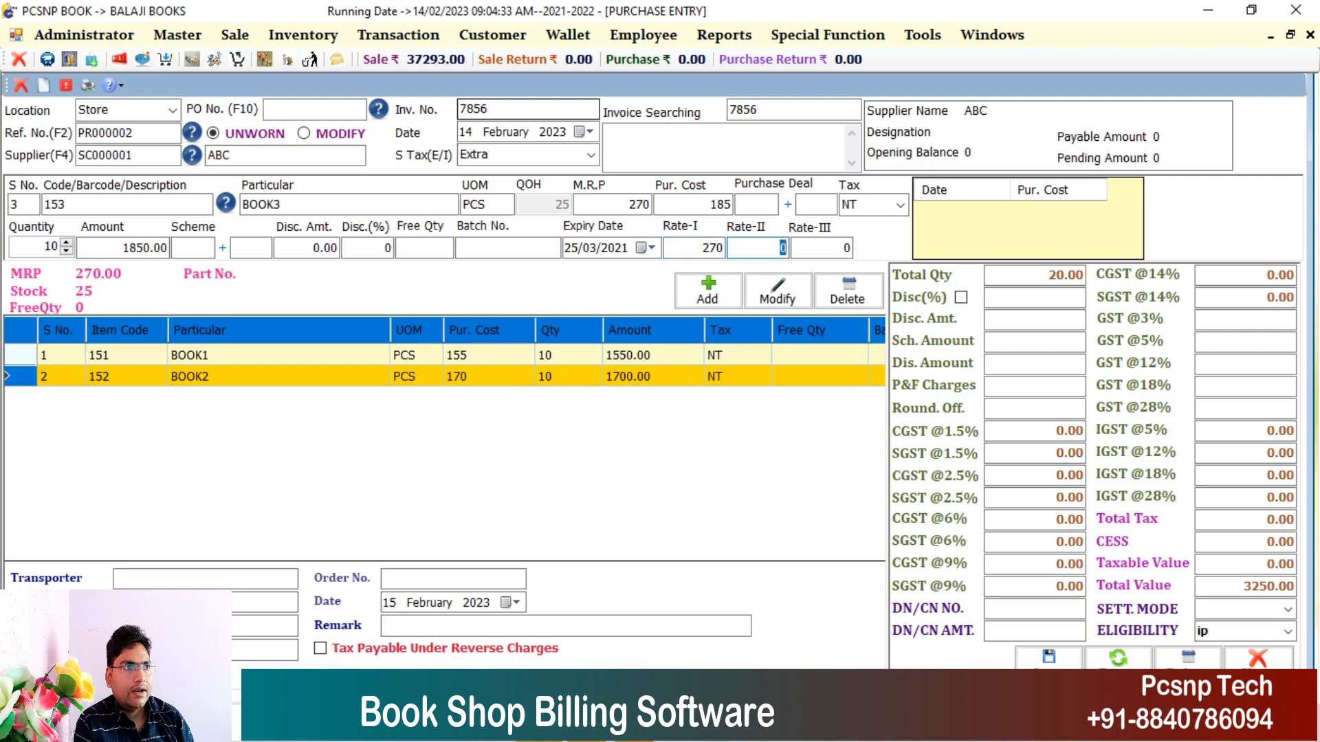
pyautogui.press('Return')
pyautogui.press('Return')
pyautogui.press('Return')
# Leave the transporter, order and remark details blank, accept the zero discounts, charges and taxes, and save the purchase entry.
pyautogui.press('Return')
pyautogui.press('Return')
pyautogui.press('Return')
pyautogui.press('Return')
pyautogui.press('Return')
pyautogui.press('Return')
pyautogui.press('Return')
pyautogui.press('Return')
pyautogui.press('Return')
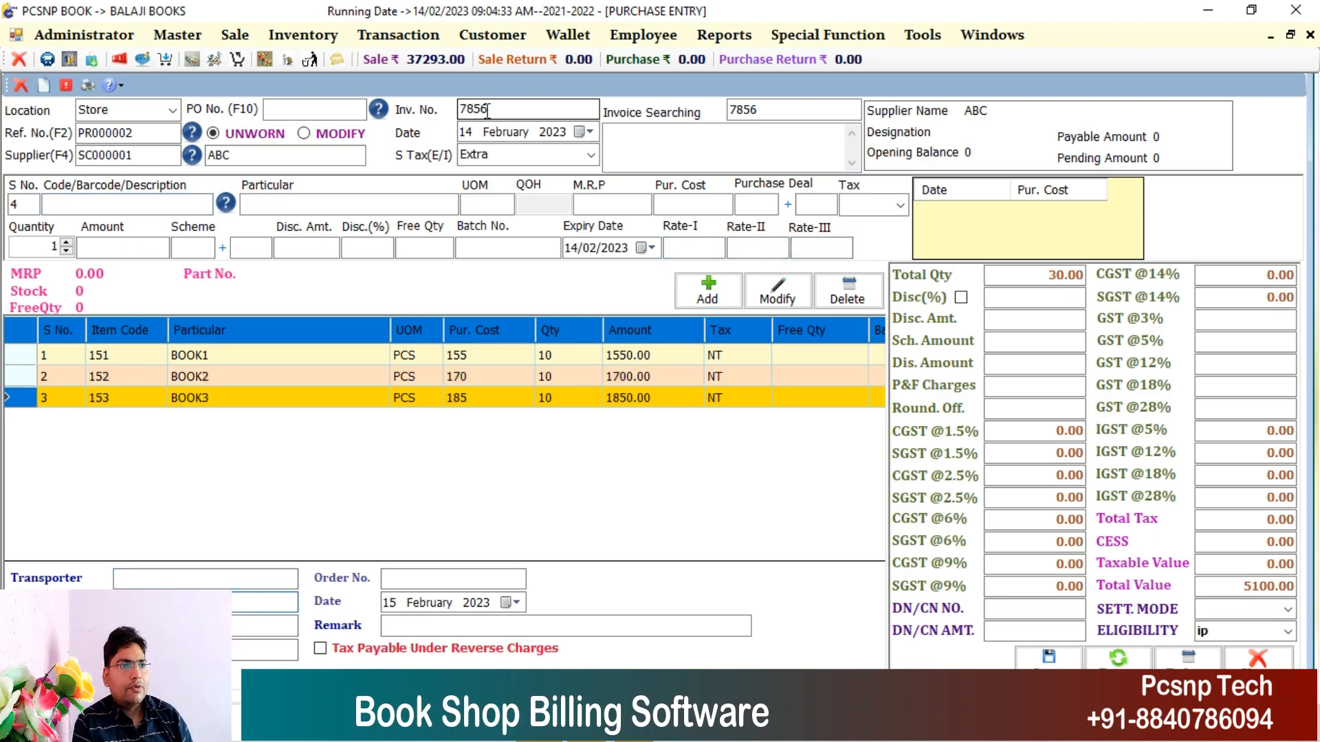
pyautogui.press('Return')
pyautogui.press('Return')
pyautogui.press('Return')
pyautogui.press('Return')
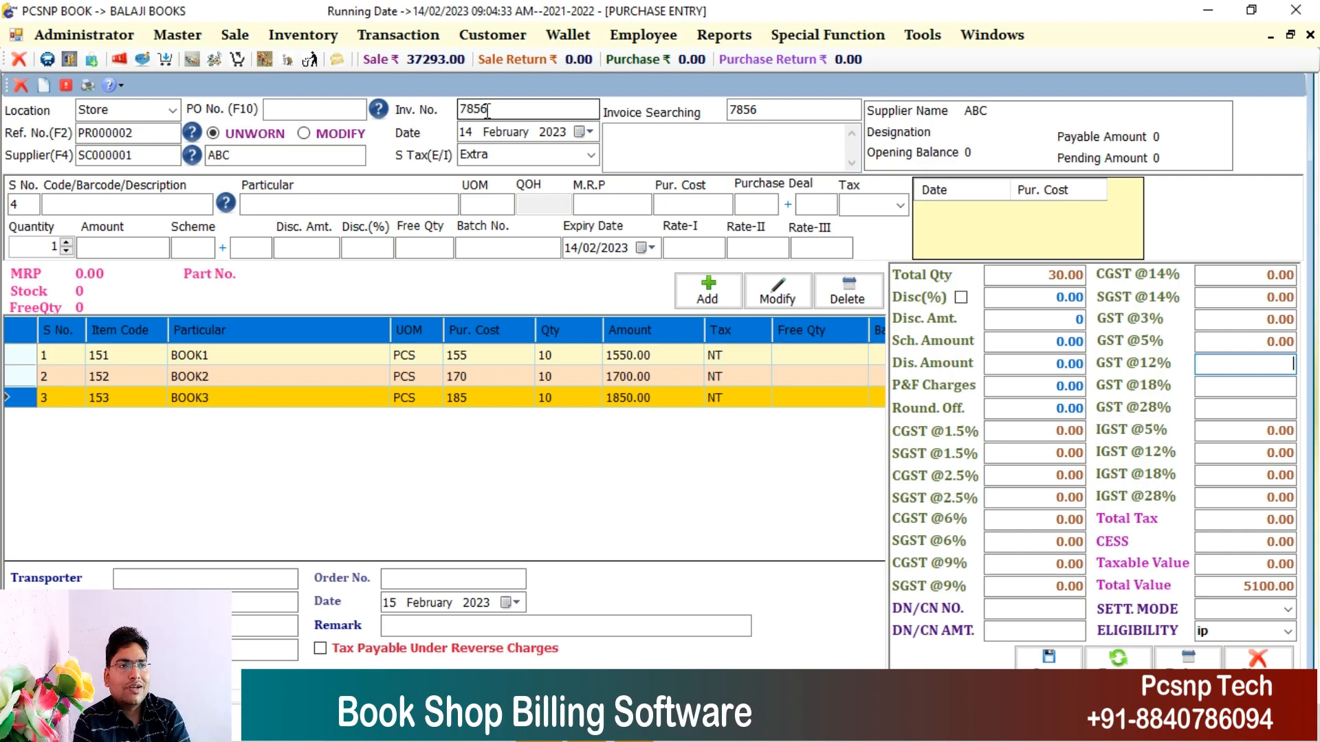
pyautogui.press('Return')
pyautogui.press('Return')
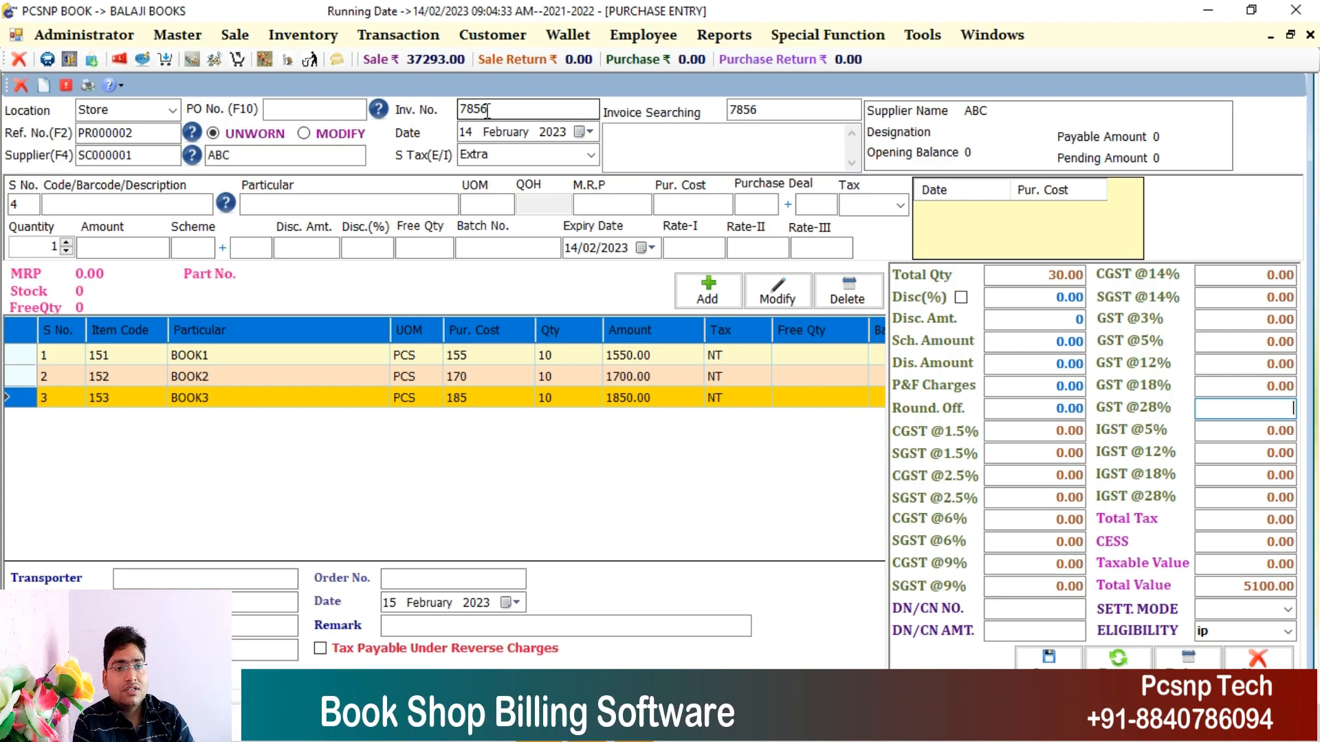
pyautogui.press('Return')
pyautogui.press('Return')
pyautogui.press('Return')
pyautogui.press('Return')
pyautogui.press('Return')
pyautogui.press('Return')
pyautogui.press('Return')
pyautogui.press('Return')
pyautogui.press('Return')
pyautogui.press('Return')
pyautogui.press('Return')
pyautogui.press('Return')
pyautogui.press('Return')
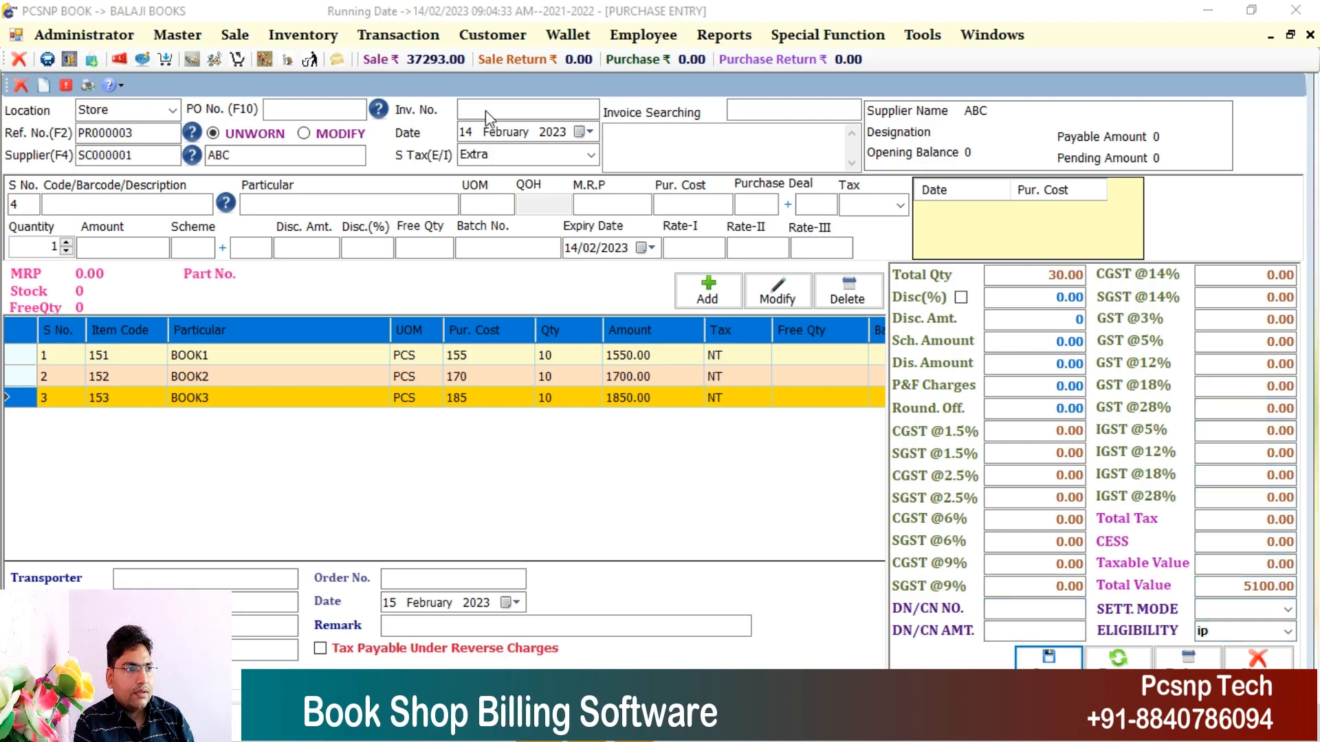
# Finish saving the purchase entry and open the Quantity on Hand inventory report.
pyautogui.press('Return')
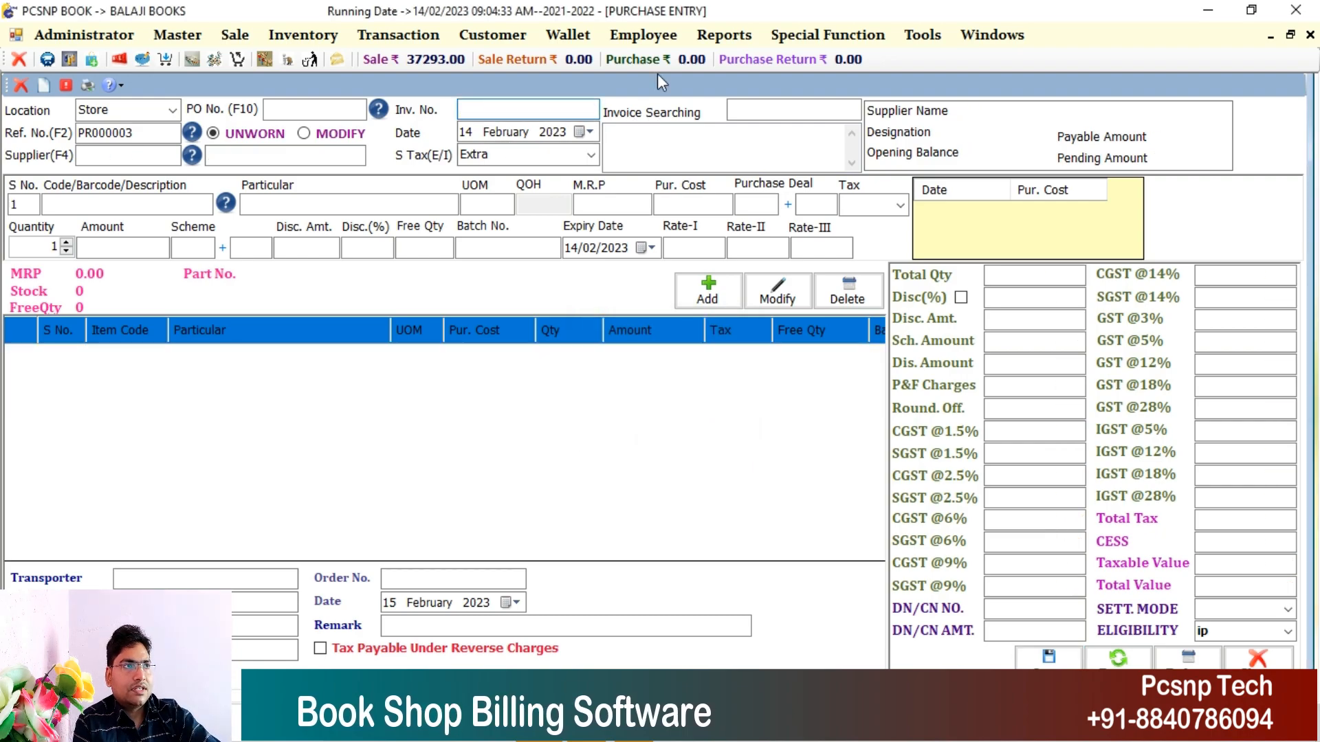
pyautogui.click(725, 40)
pyautogui.moveTo(763, 99)
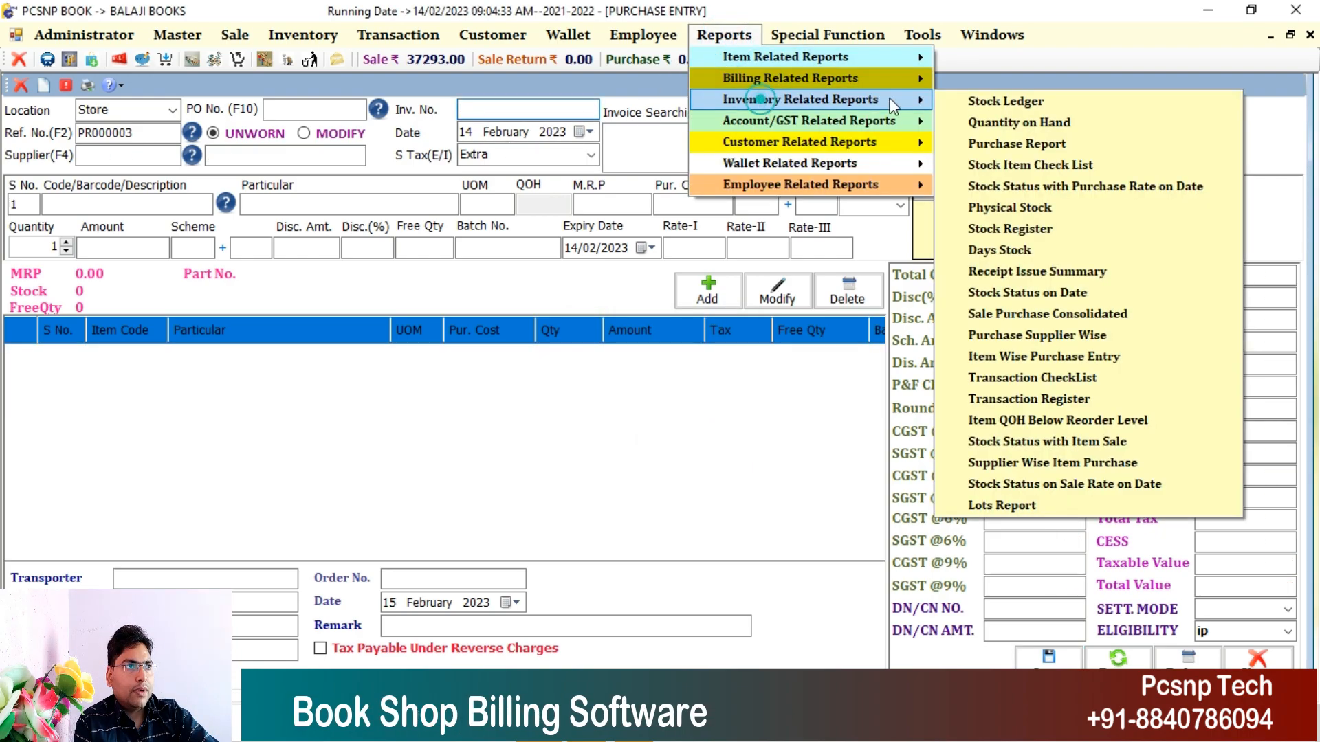
pyautogui.click(980, 121)
# Run the item-wise Store stock report on Item Group from BOOK to BOOK, check the books' quantities, and close it.
pyautogui.click(778, 353)
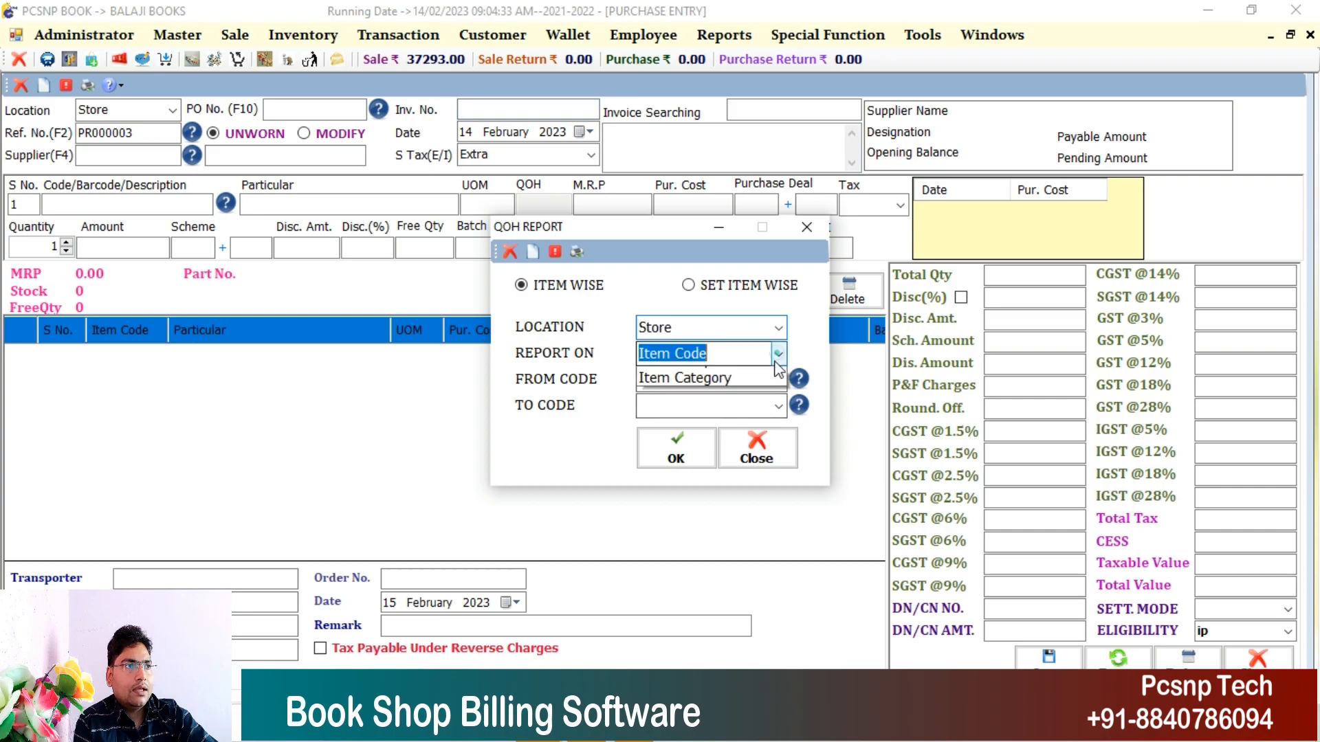
pyautogui.click(756, 389)
pyautogui.click(778, 379)
pyautogui.click(703, 417)
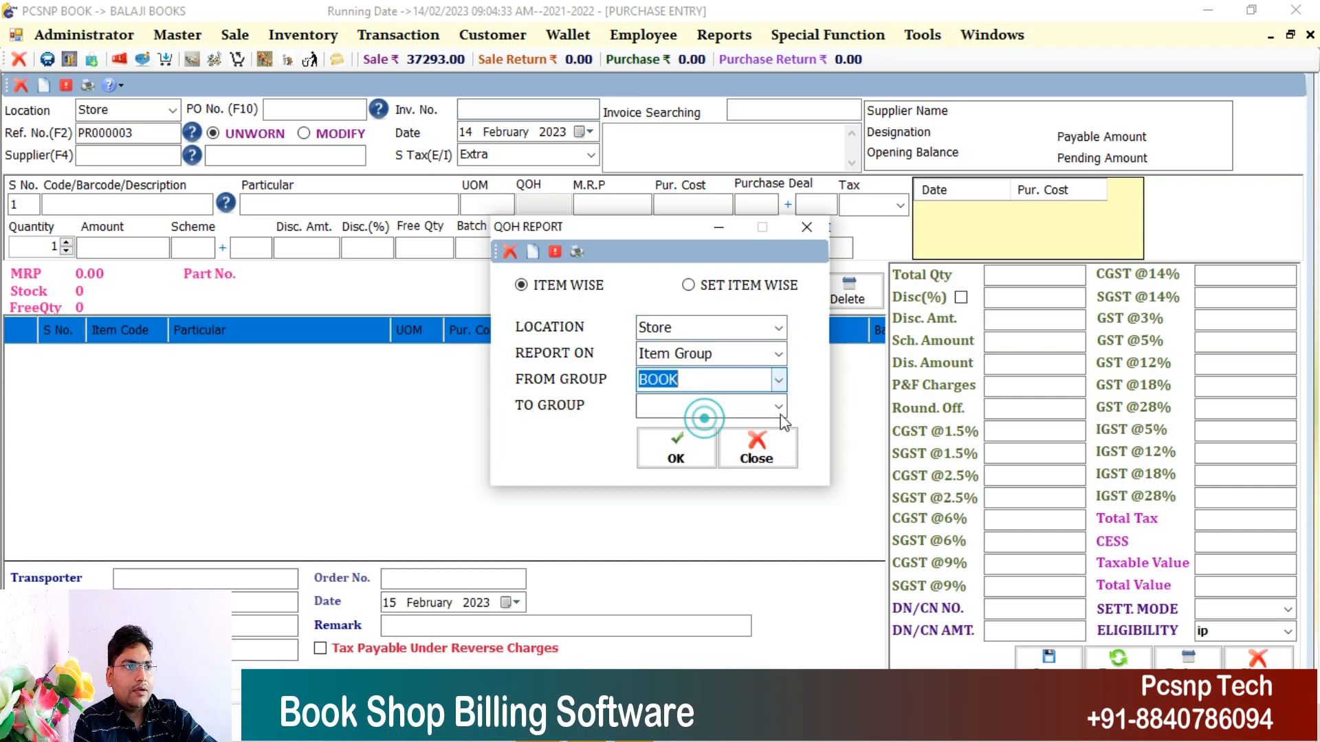
pyautogui.click(778, 406)
pyautogui.click(715, 427)
pyautogui.click(677, 448)
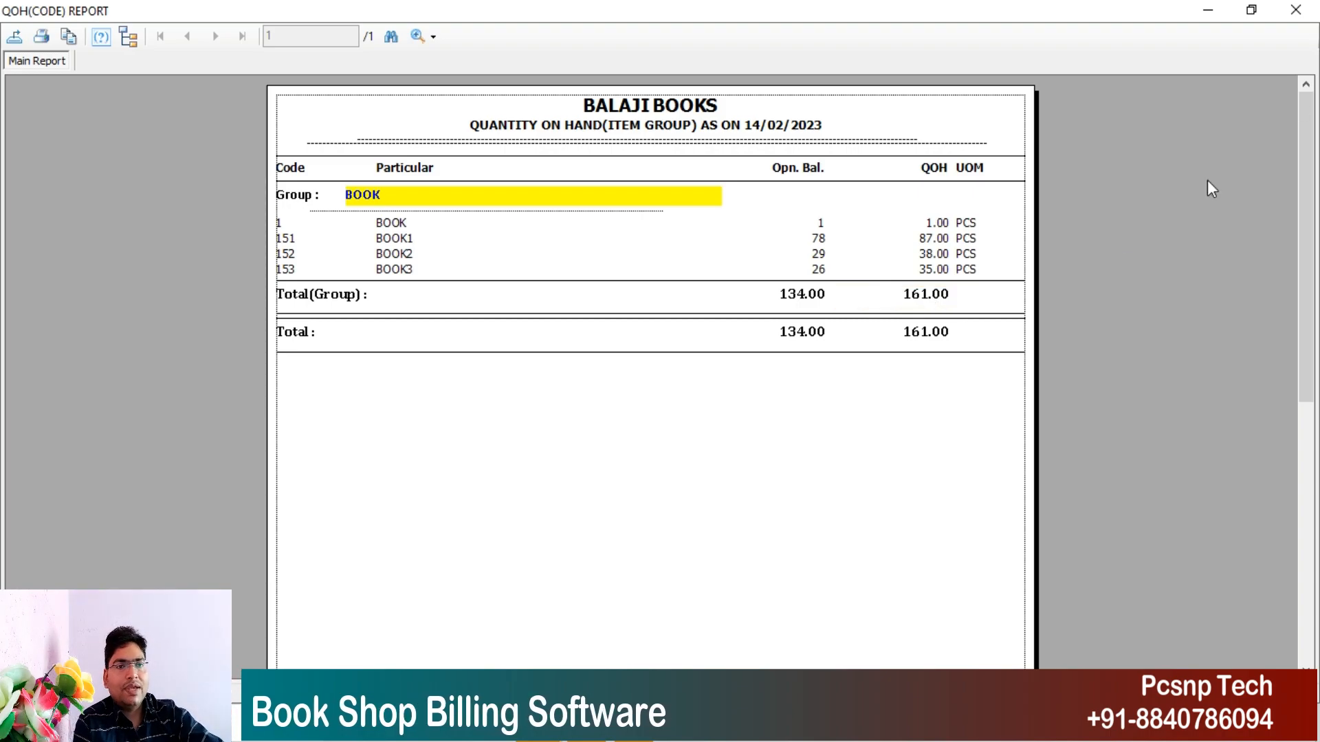
pyautogui.click(1295, 9)
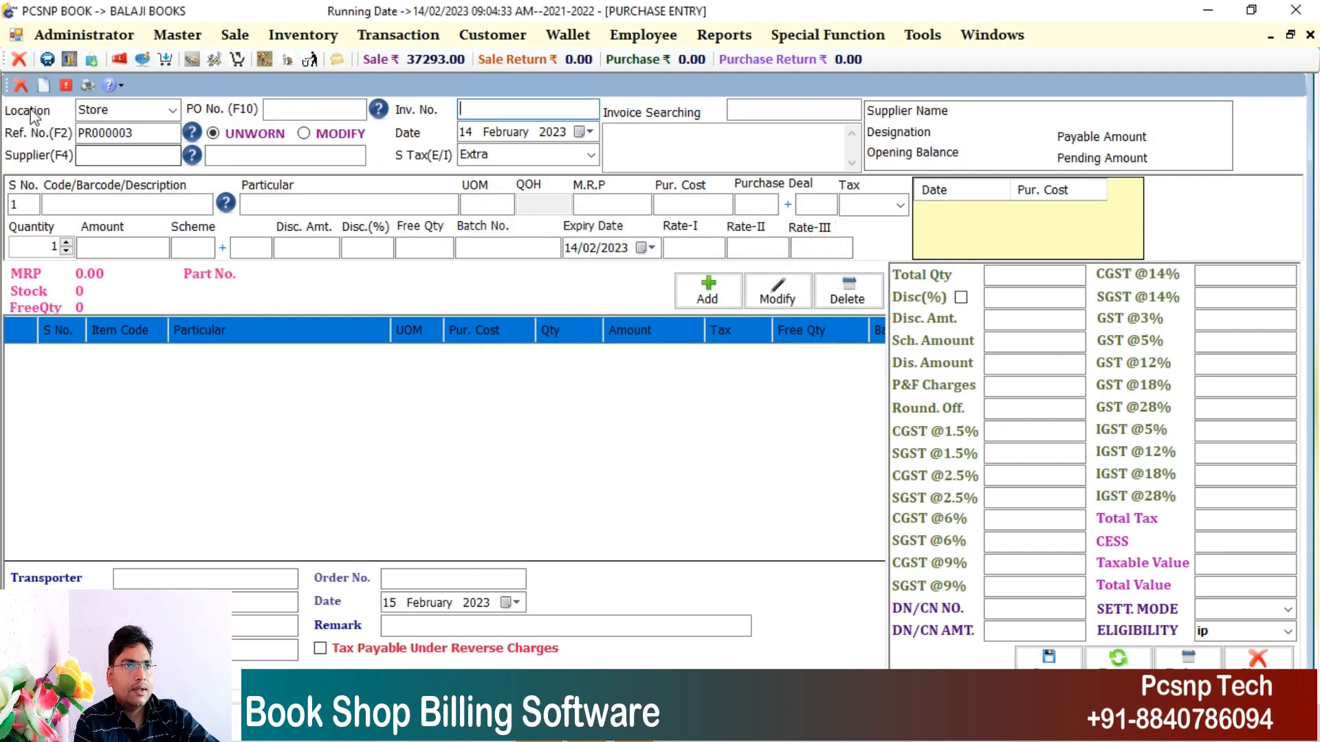
# Close the purchase entry form and open POS billing.
pyautogui.press('Escape')
pyautogui.click(630, 423)
pyautogui.click(215, 34)
pyautogui.click(219, 55)
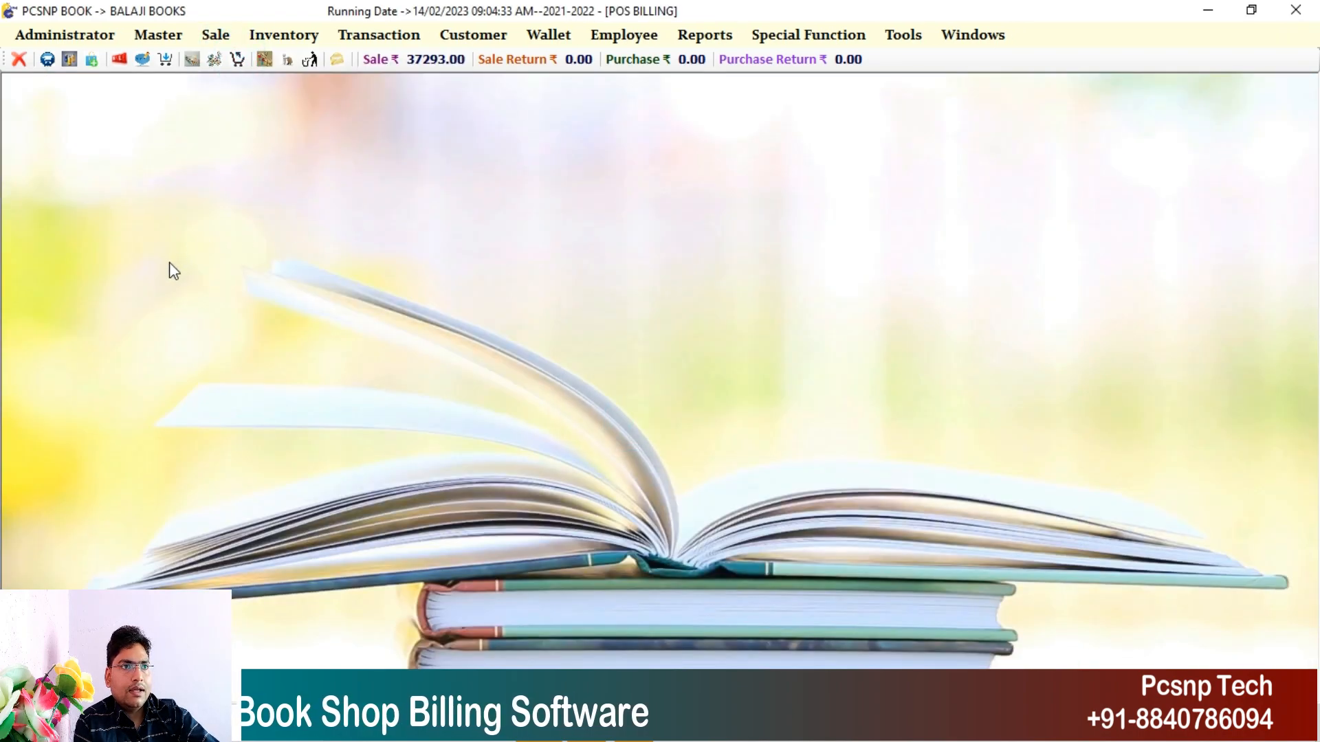
# Add BOOK SET to a new POS bill and save the bill without printing.
pyautogui.write('BOOK')
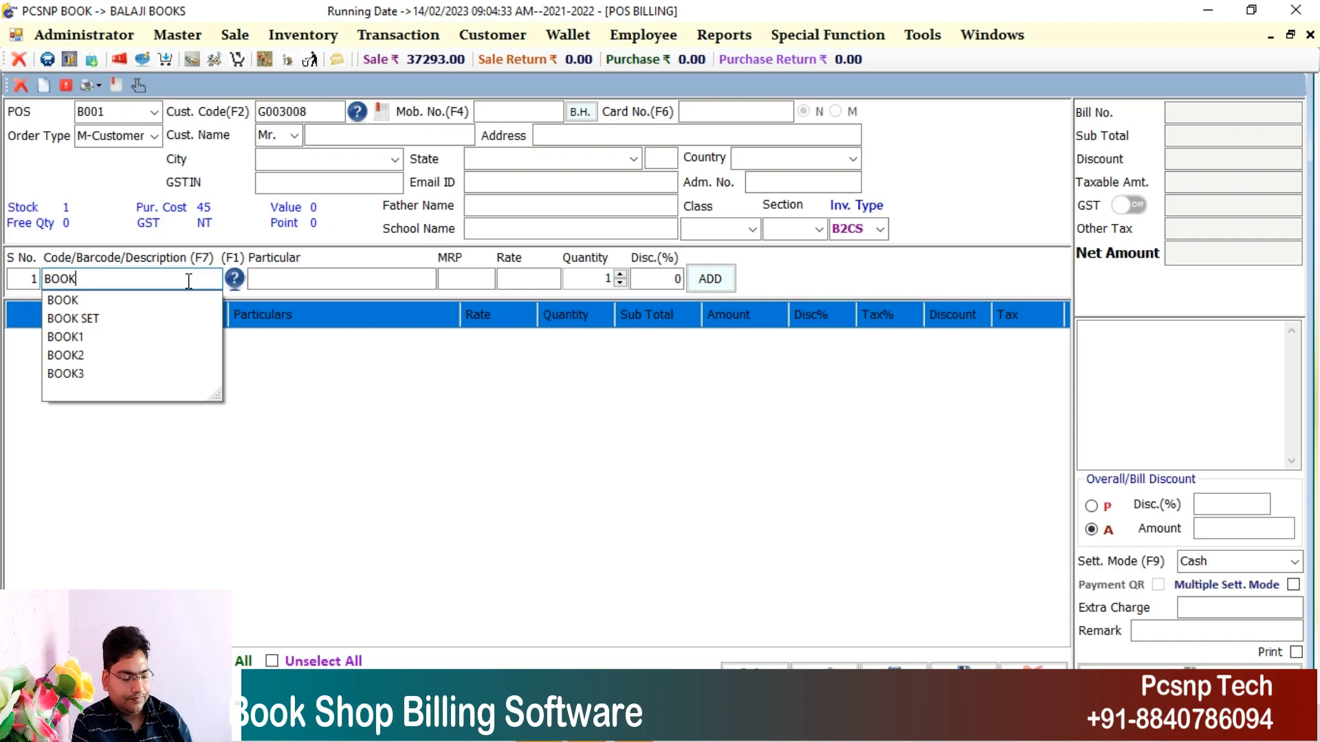
pyautogui.press('Down')
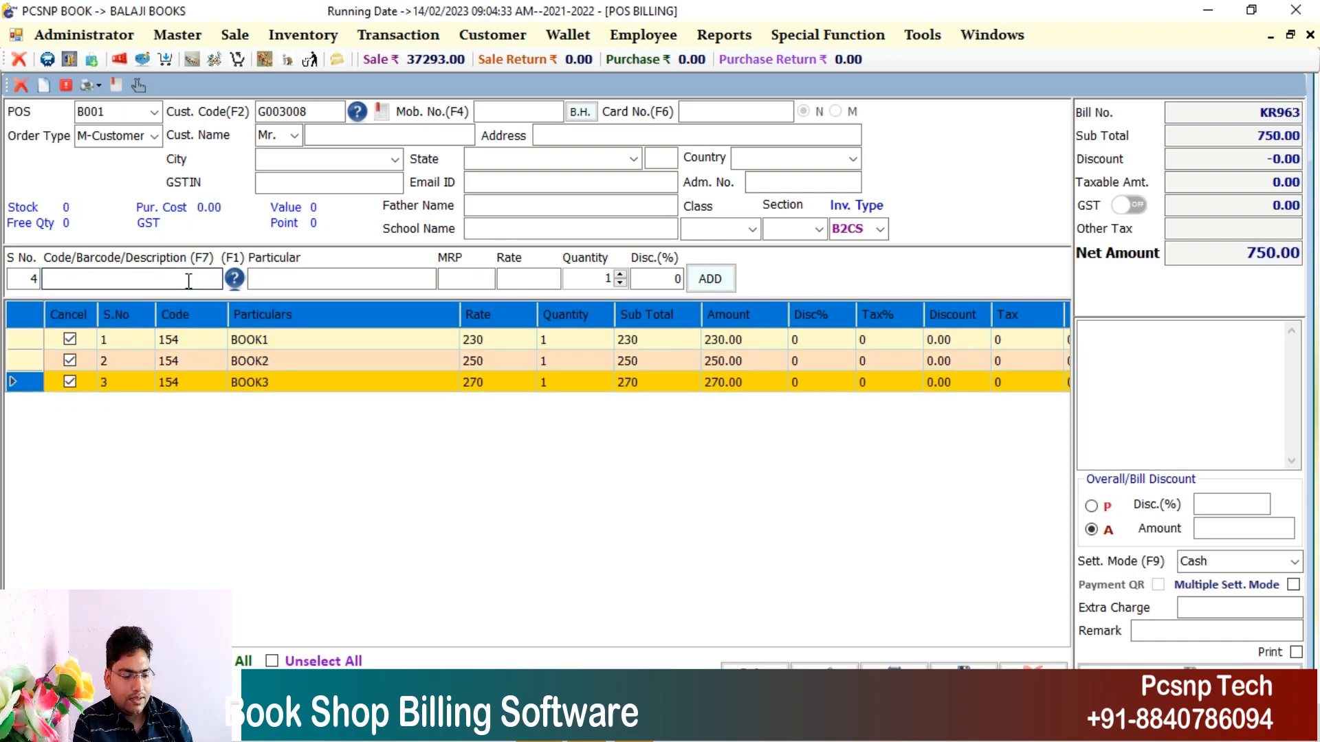
pyautogui.hotkey('ctrl', 's')
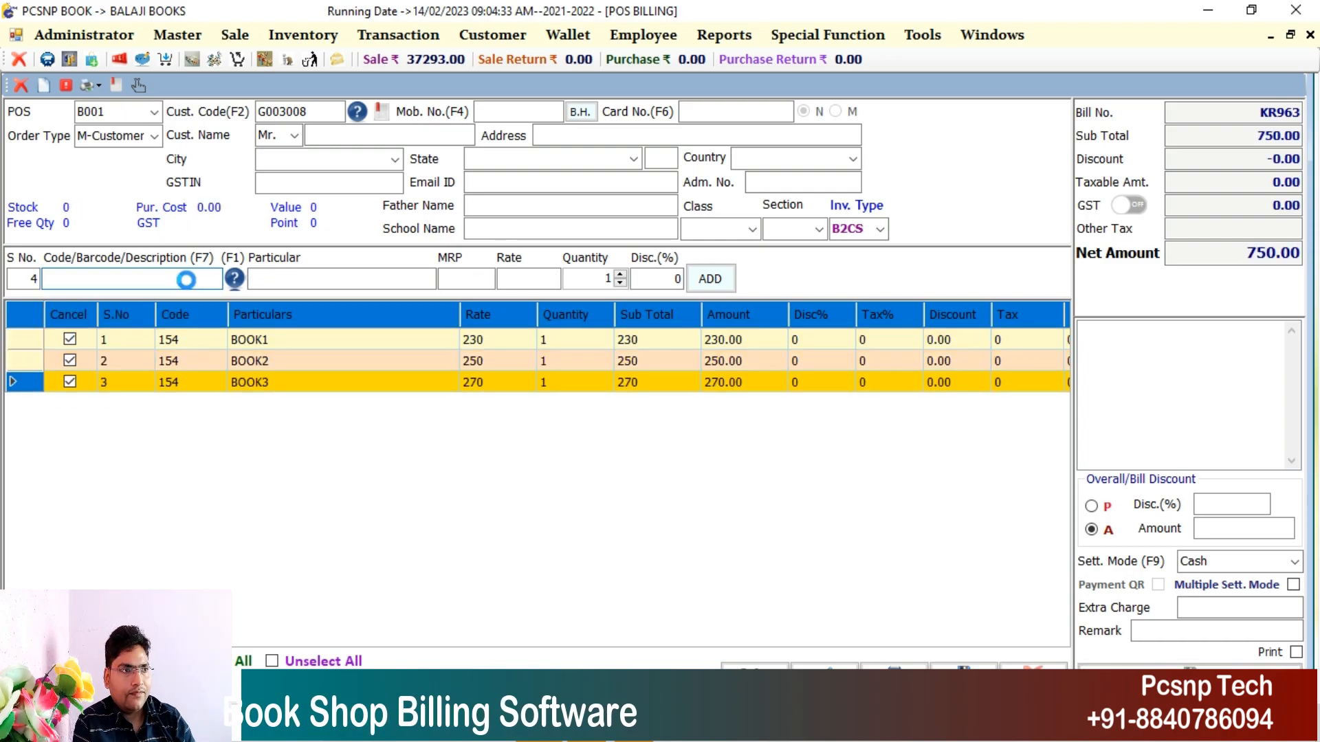
pyautogui.press('Right')
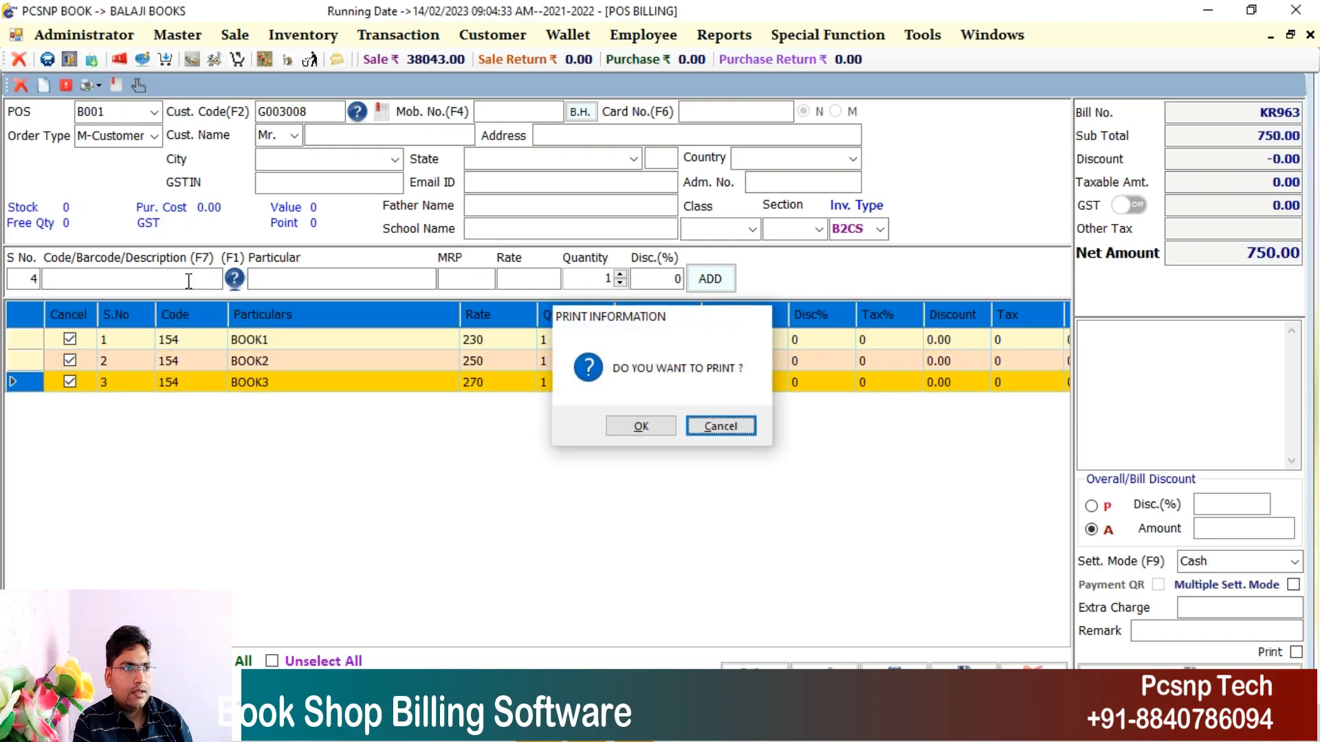
pyautogui.press('Return')
# Create a second POS bill for one more BOOK SET and save it.
pyautogui.write('BO')
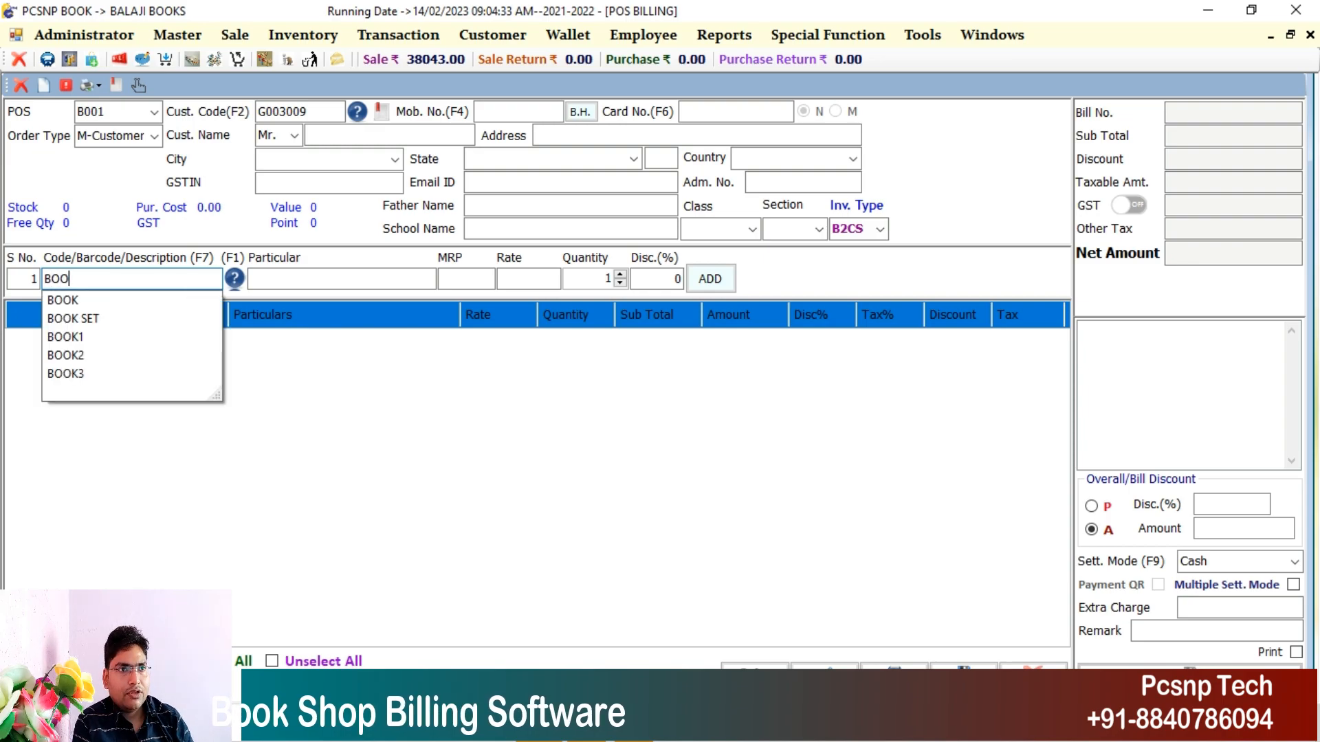
pyautogui.write('O')
pyautogui.press('Down')
pyautogui.press('Down')
pyautogui.press('Return')
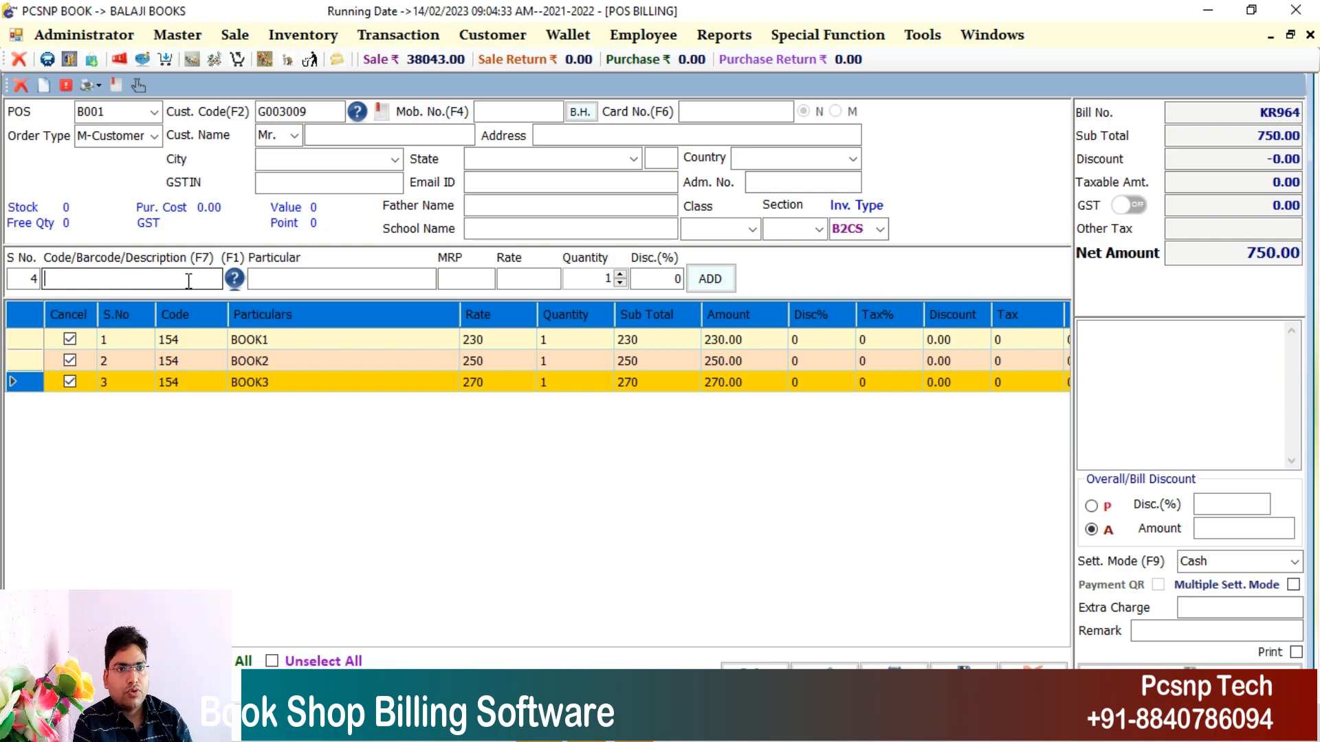
pyautogui.hotkey('ctrl', 's')
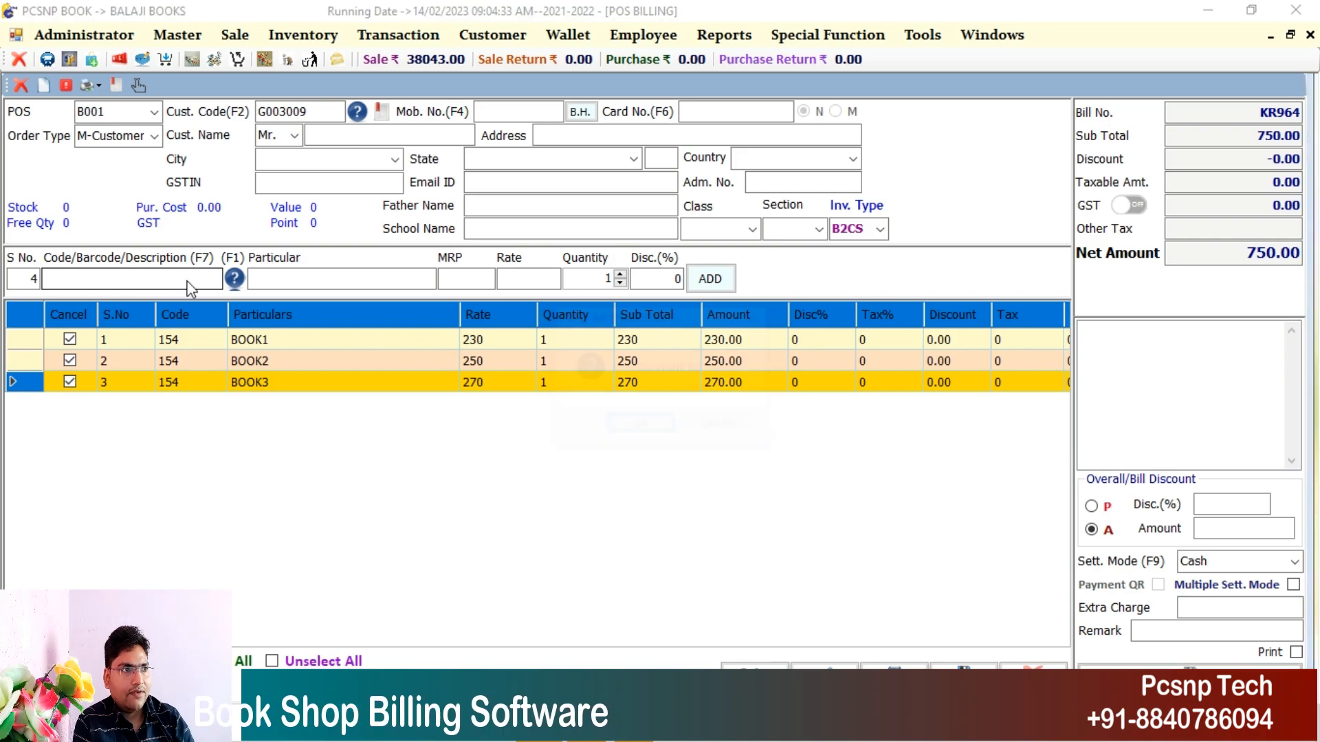
pyautogui.press('Return')
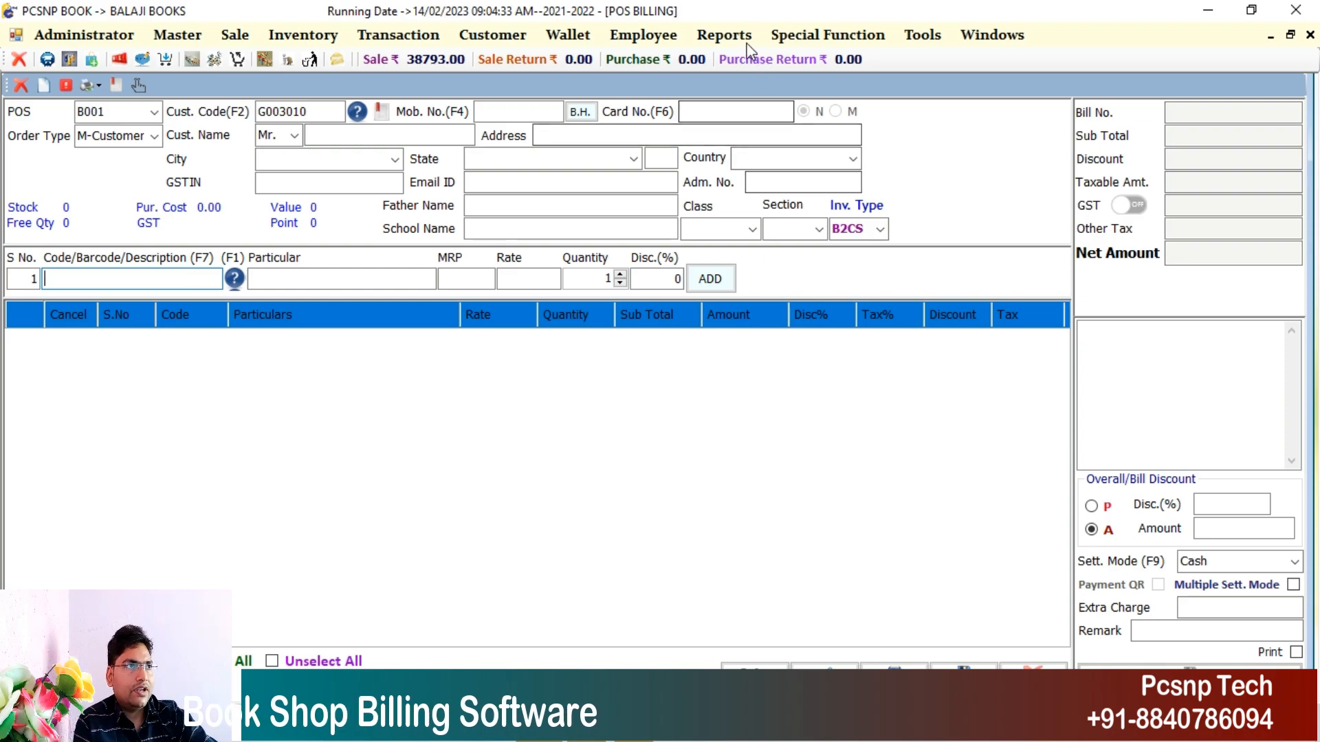
# Open the Quantity on Hand report again and set it to report on Item Group.
pyautogui.click(727, 35)
pyautogui.click(795, 97)
pyautogui.click(1019, 123)
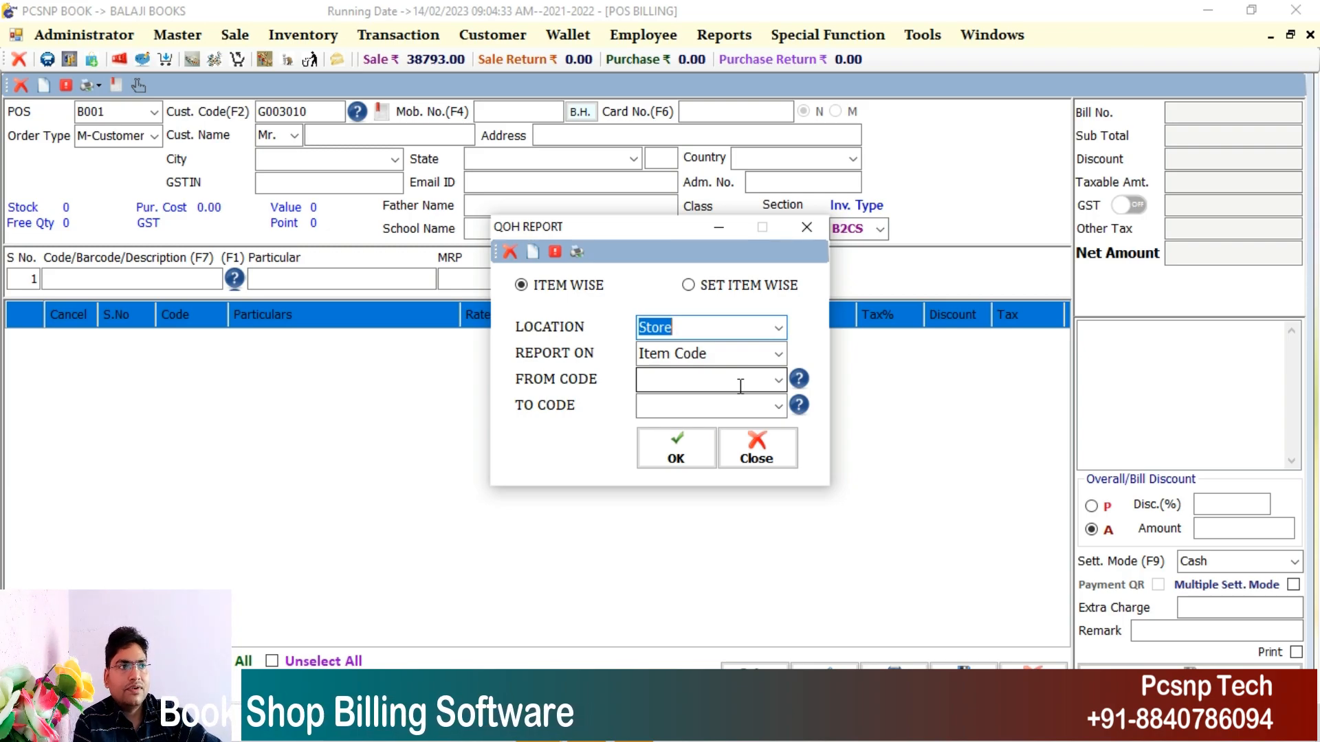
pyautogui.click(777, 353)
pyautogui.click(743, 382)
# Run the report from group BOOK to group BOOK, check the component books' stock, and close the report windows.
pyautogui.click(778, 379)
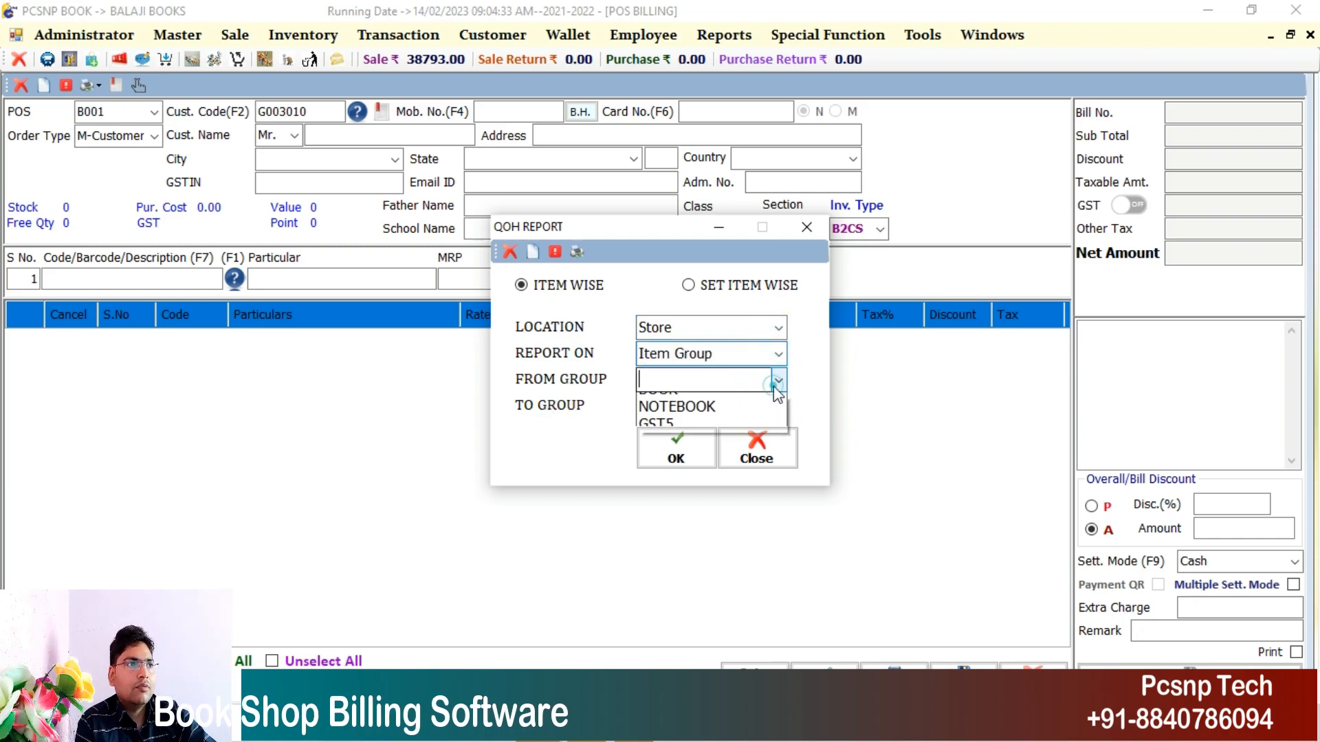
pyautogui.click(730, 419)
pyautogui.click(778, 405)
pyautogui.click(703, 433)
pyautogui.click(691, 445)
pyautogui.click(926, 343)
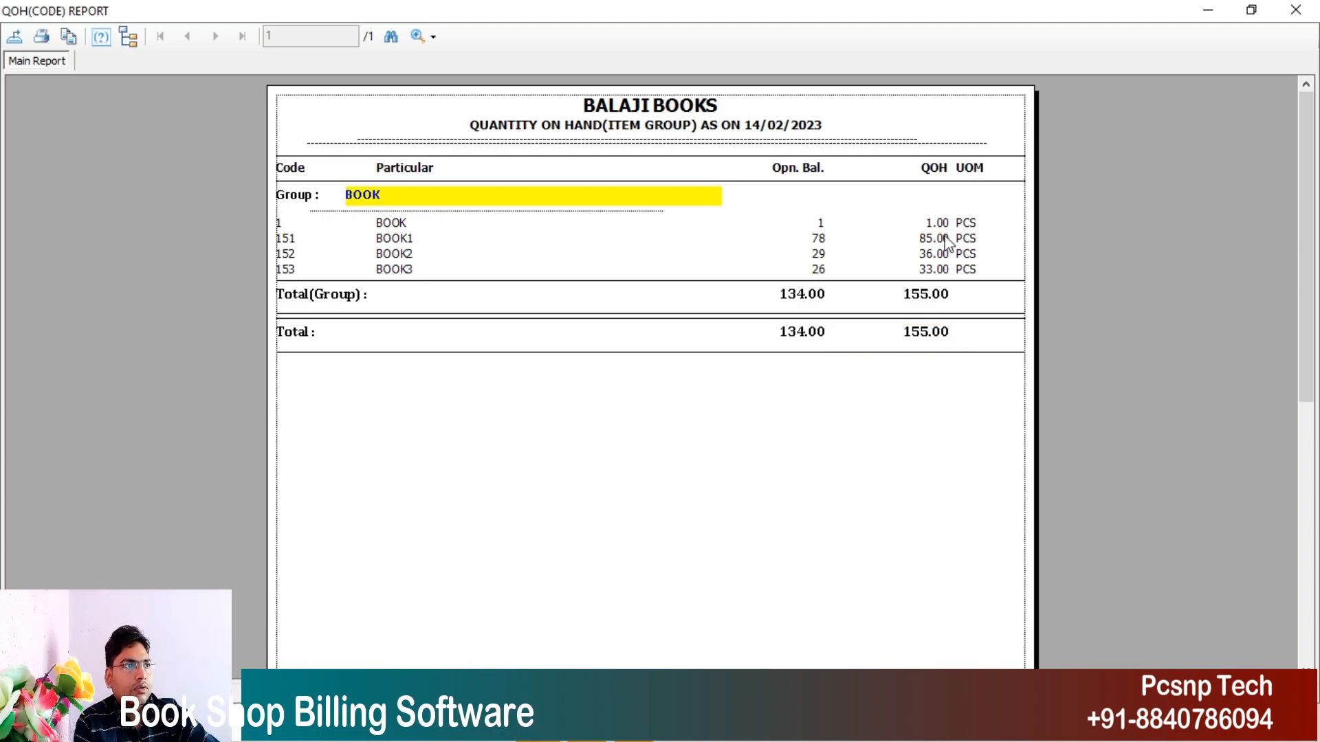
pyautogui.click(1295, 14)
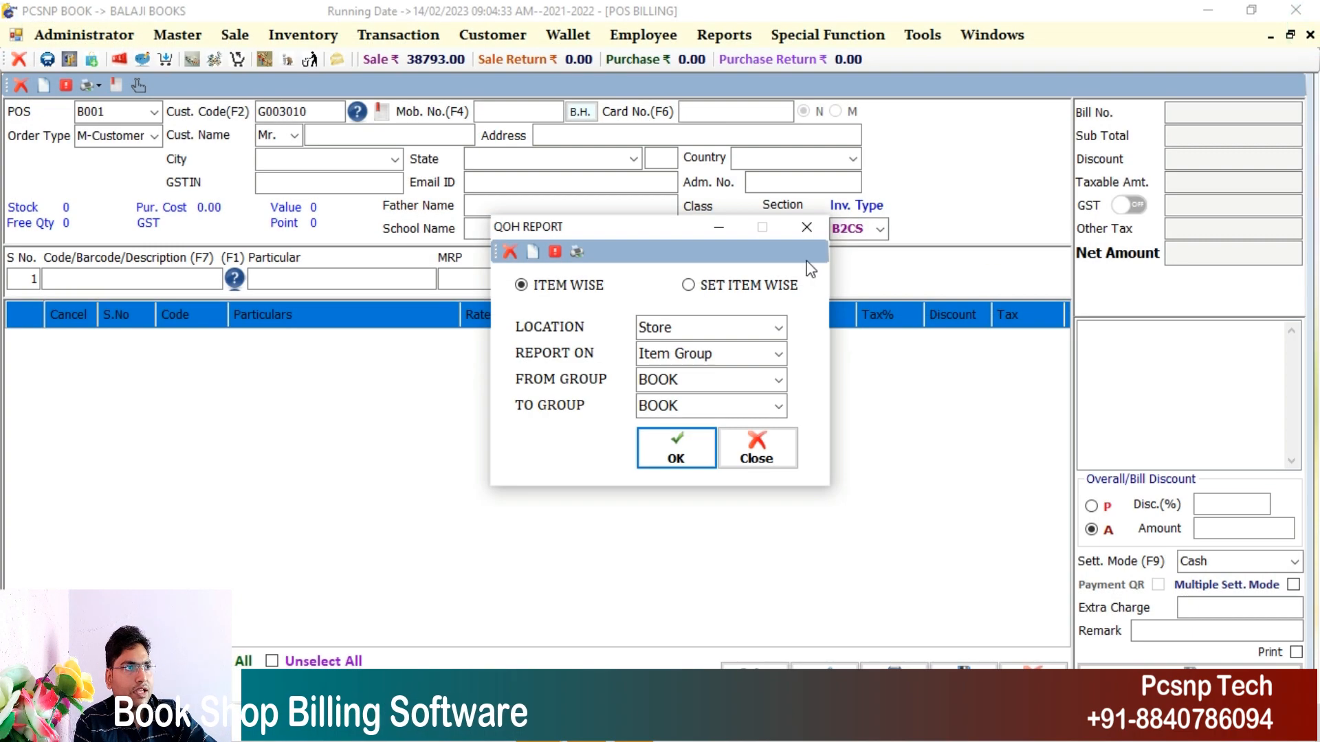
pyautogui.click(806, 244)
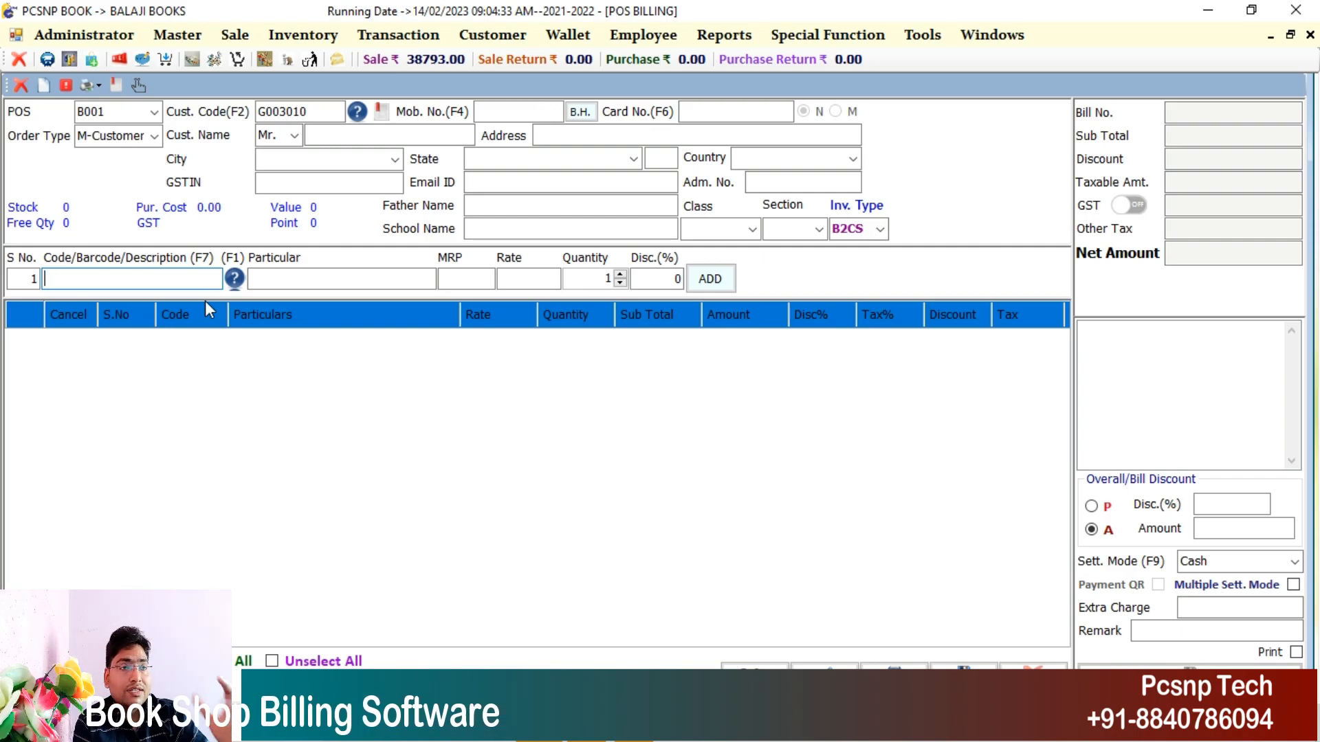
# Close POS billing, open the item master, and load item code 154.
pyautogui.click(21, 85)
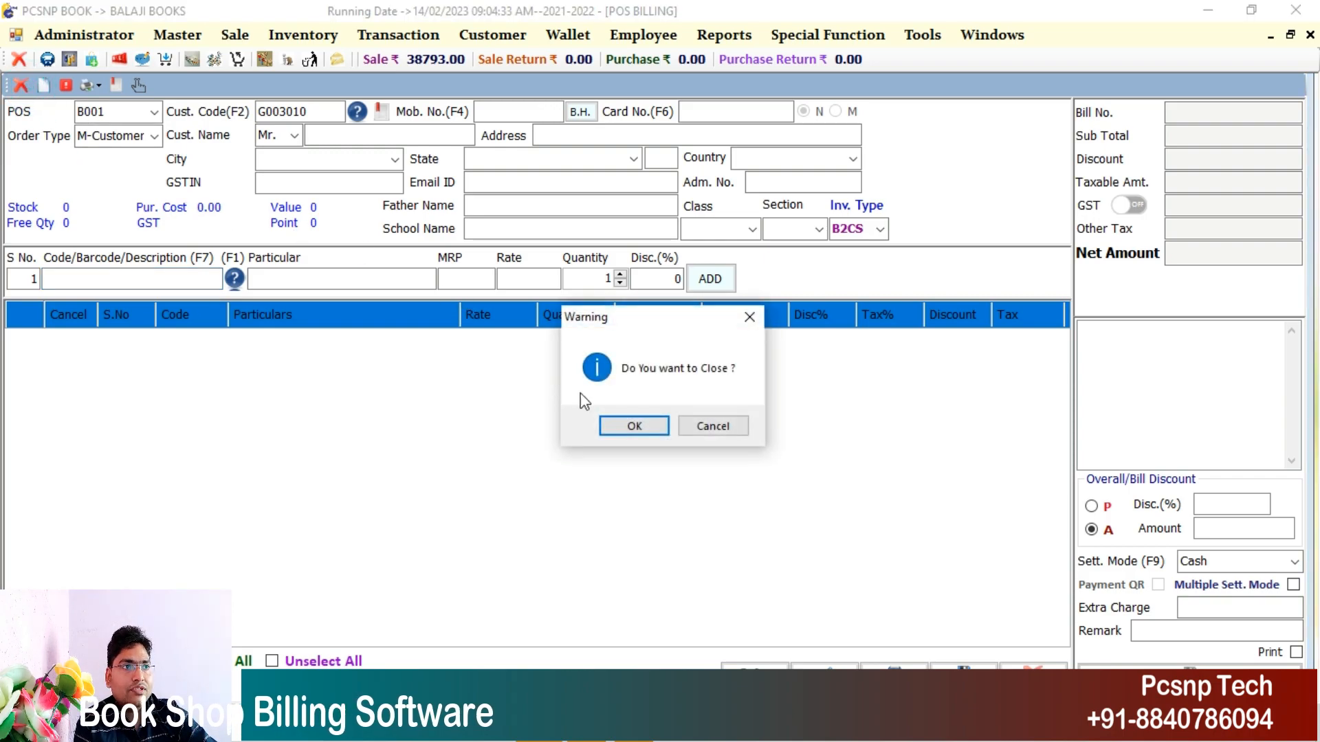
pyautogui.click(618, 426)
pyautogui.click(173, 36)
pyautogui.moveTo(200, 79)
pyautogui.click(409, 138)
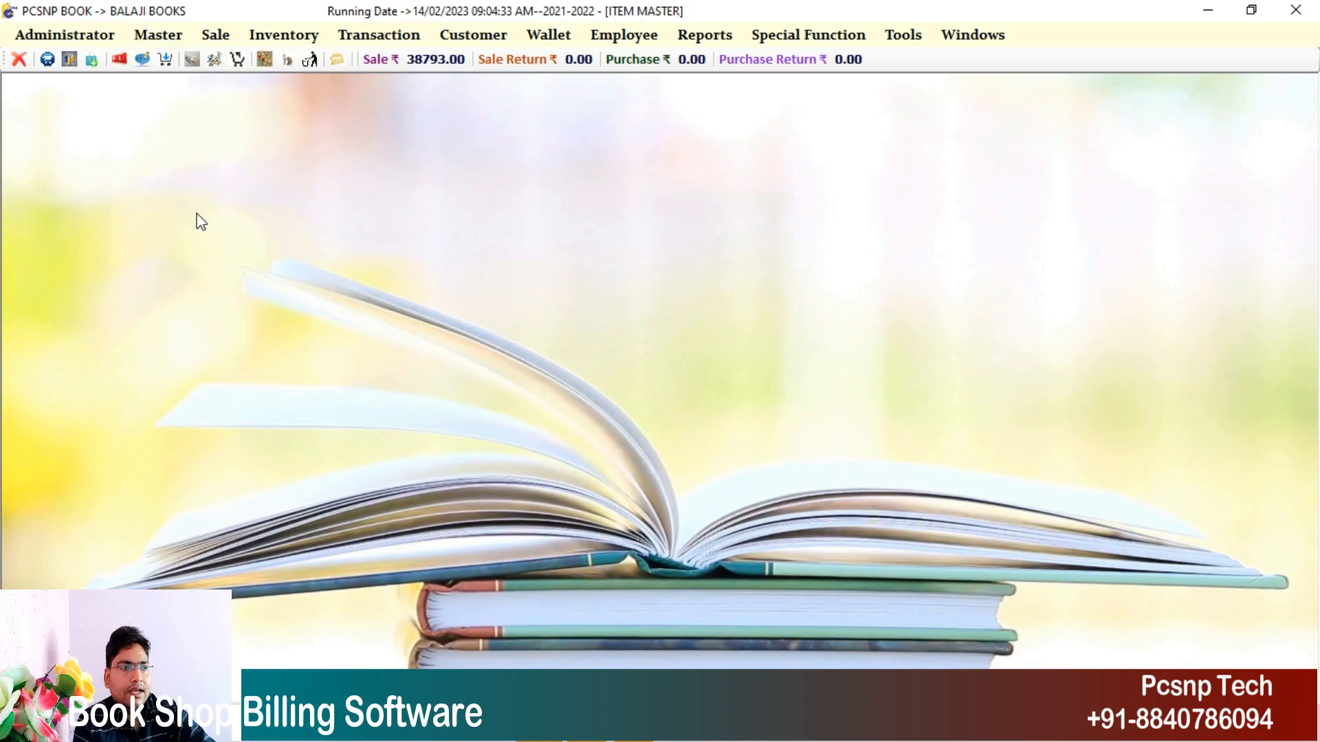
pyautogui.write('154')
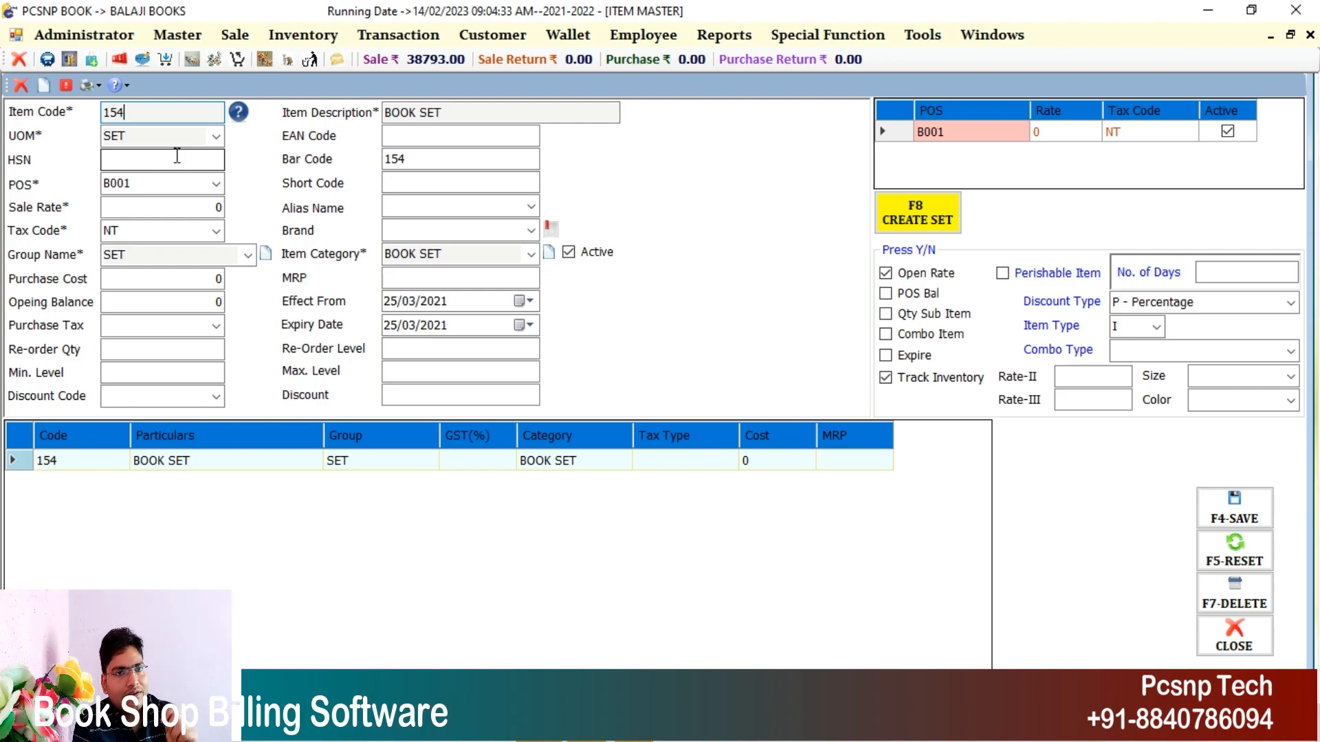
# Open BOOK SET's component list and enter a new component BOOK4 with group BOOKS and HSN 2563.
pyautogui.click(899, 231)
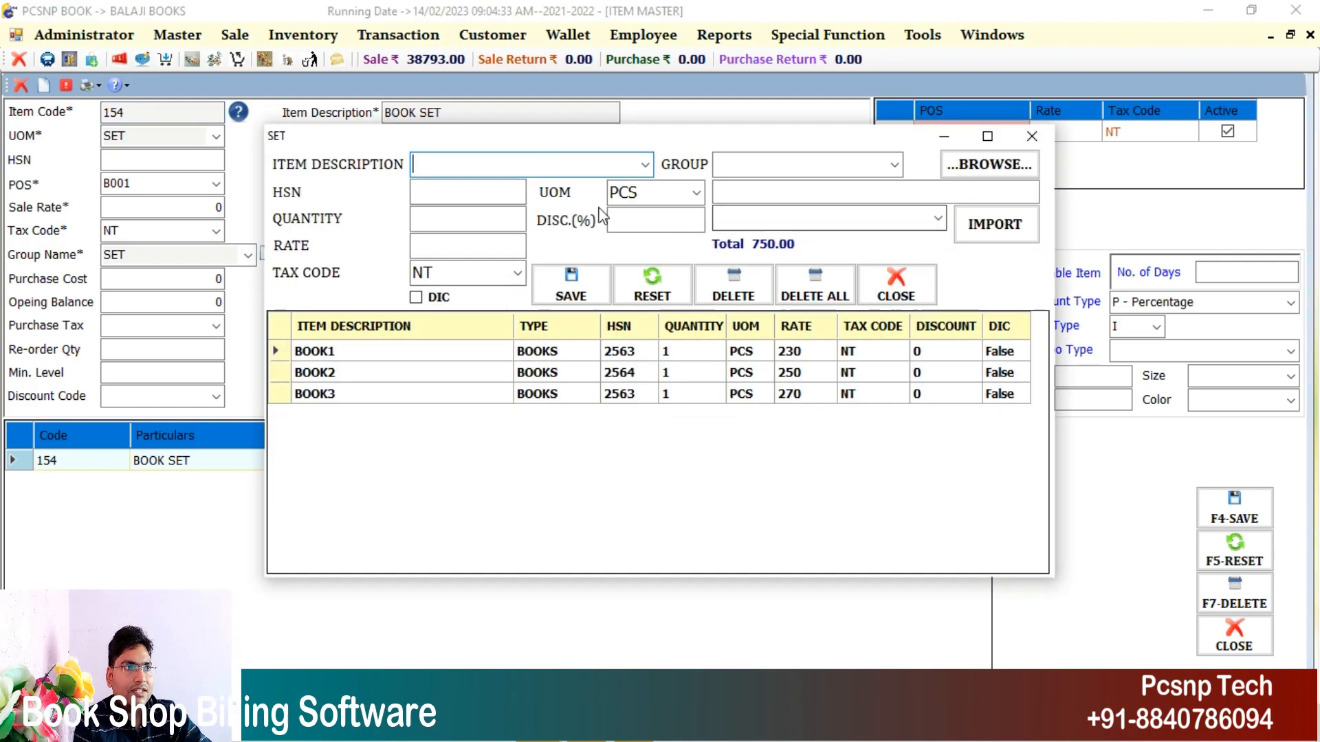
pyautogui.write('BOOK')
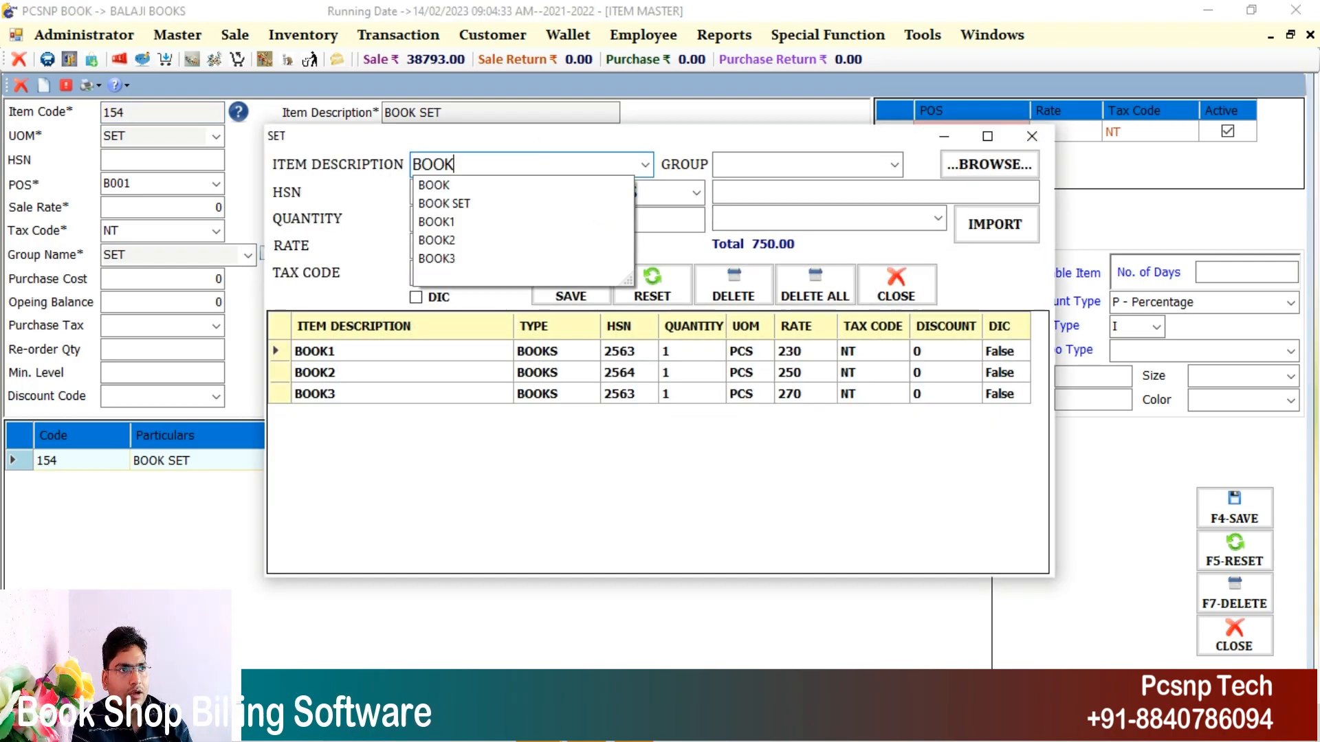
pyautogui.write('4')
pyautogui.press('Return')
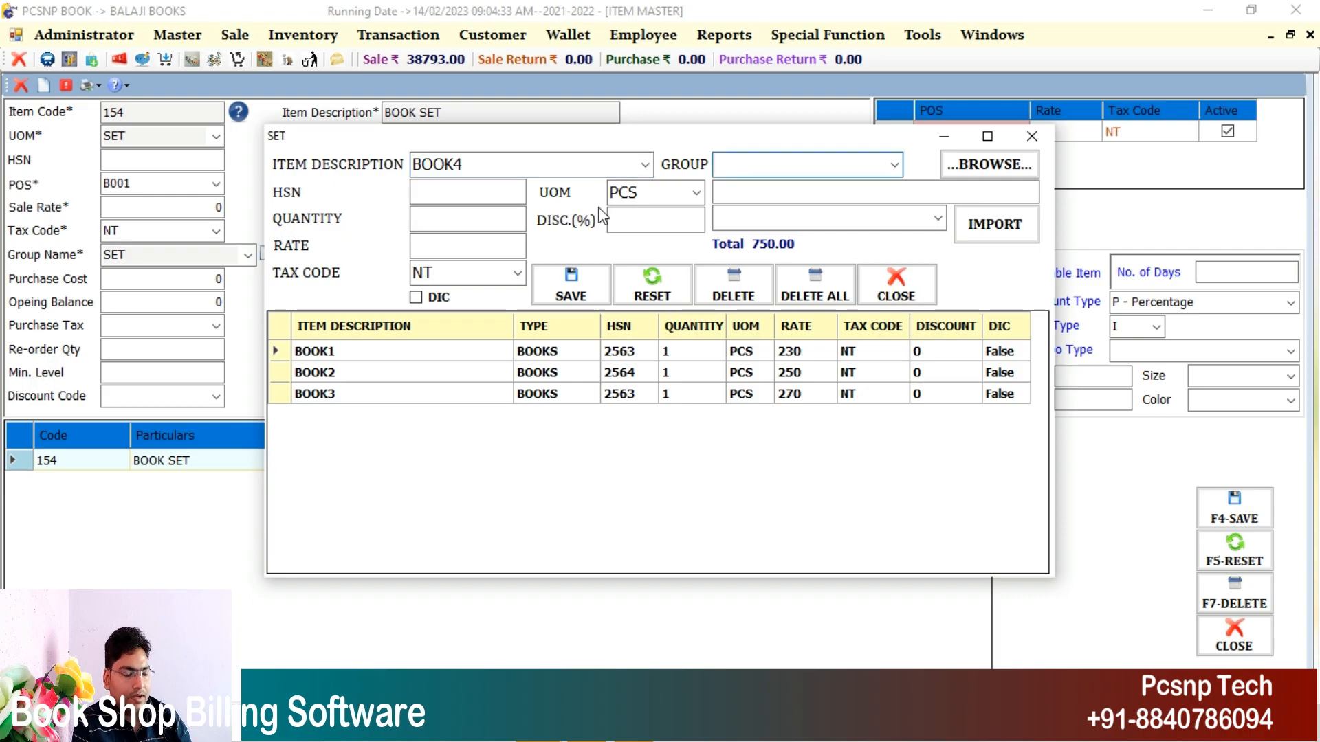
pyautogui.press('Down')
pyautogui.press('Return')
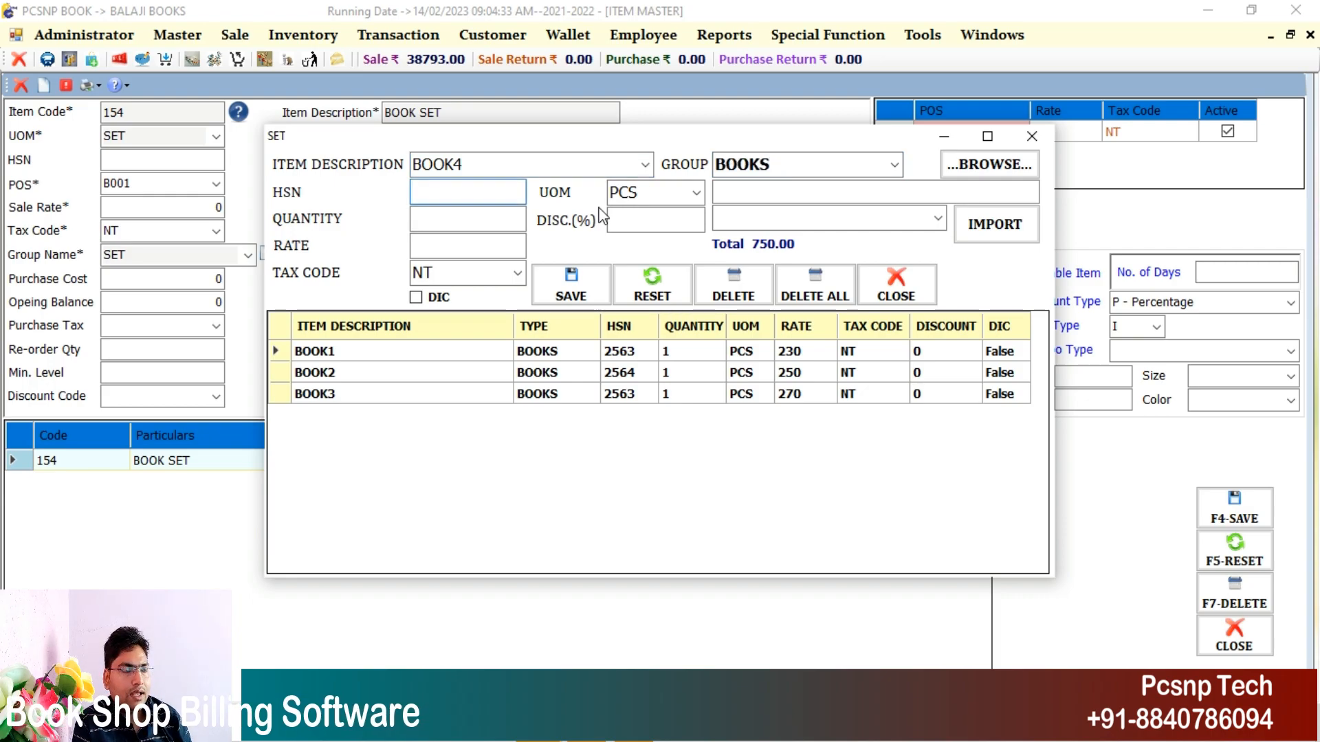
pyautogui.write('2563')
pyautogui.press('Return')
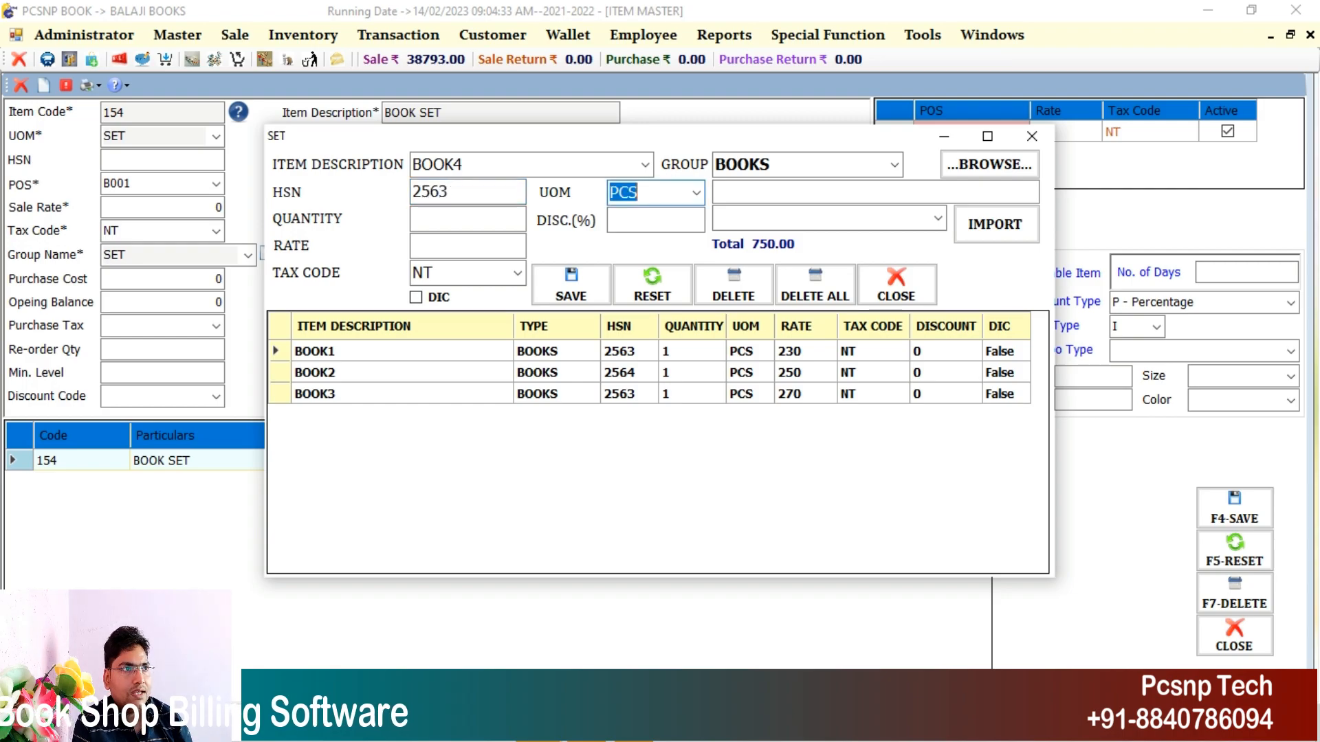
# Give BOOK4 unit PCS, quantity 2, discount 0, rate 220 and tax code NT, and save it to the set.
pyautogui.press('Return')
pyautogui.write('2')
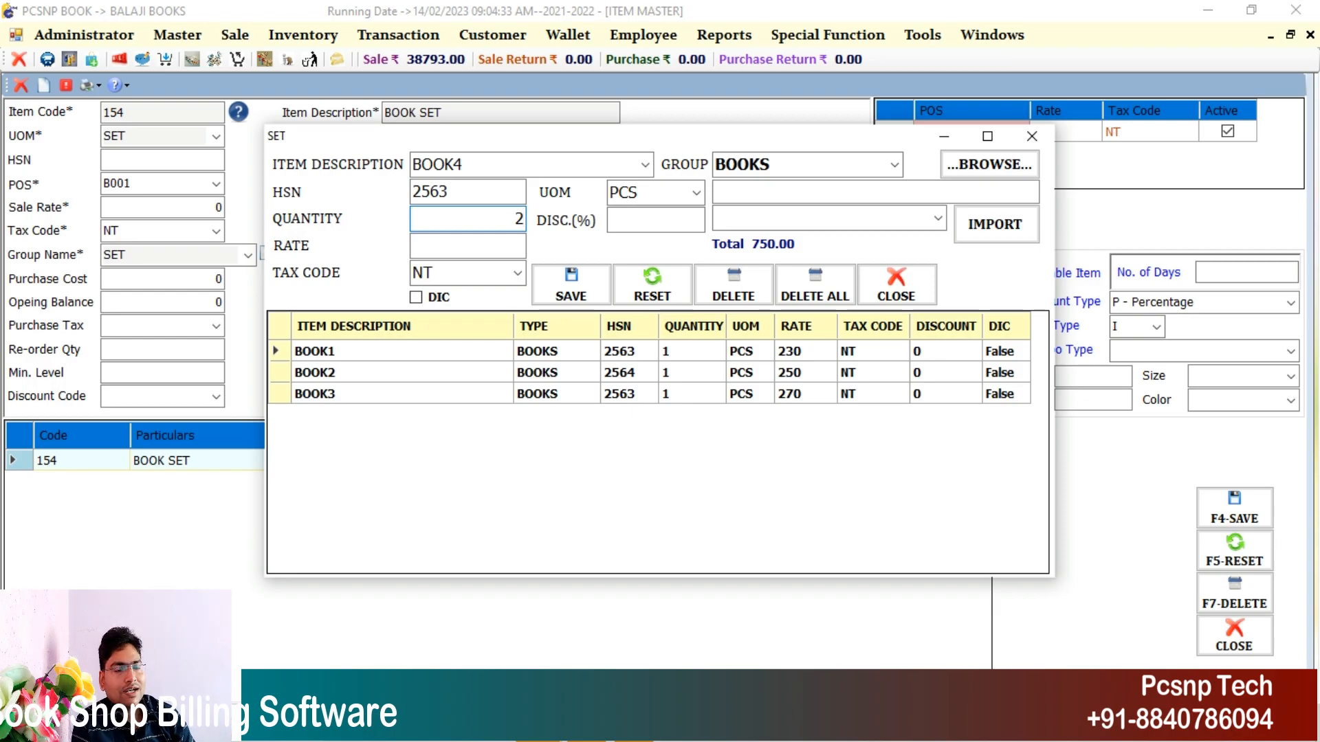
pyautogui.press('Return')
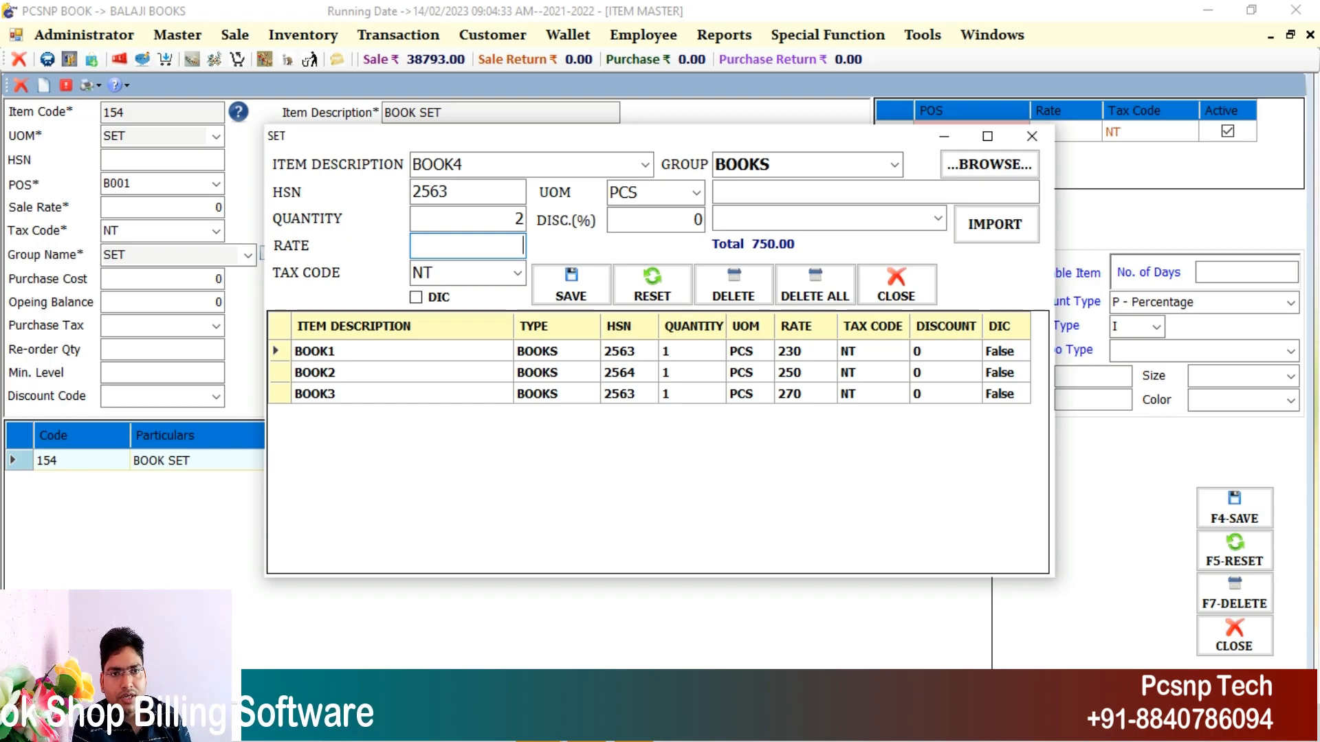
pyautogui.write('220')
pyautogui.press('Return')
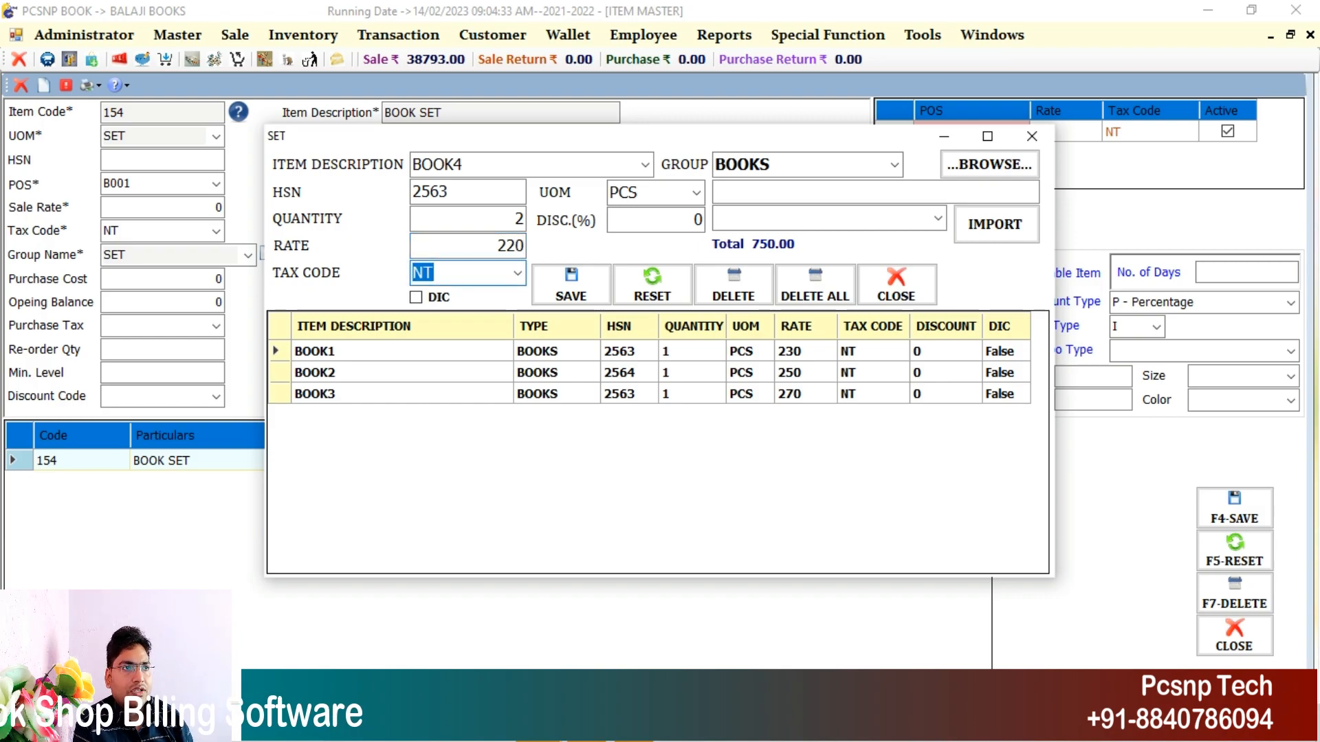
pyautogui.press('Return')
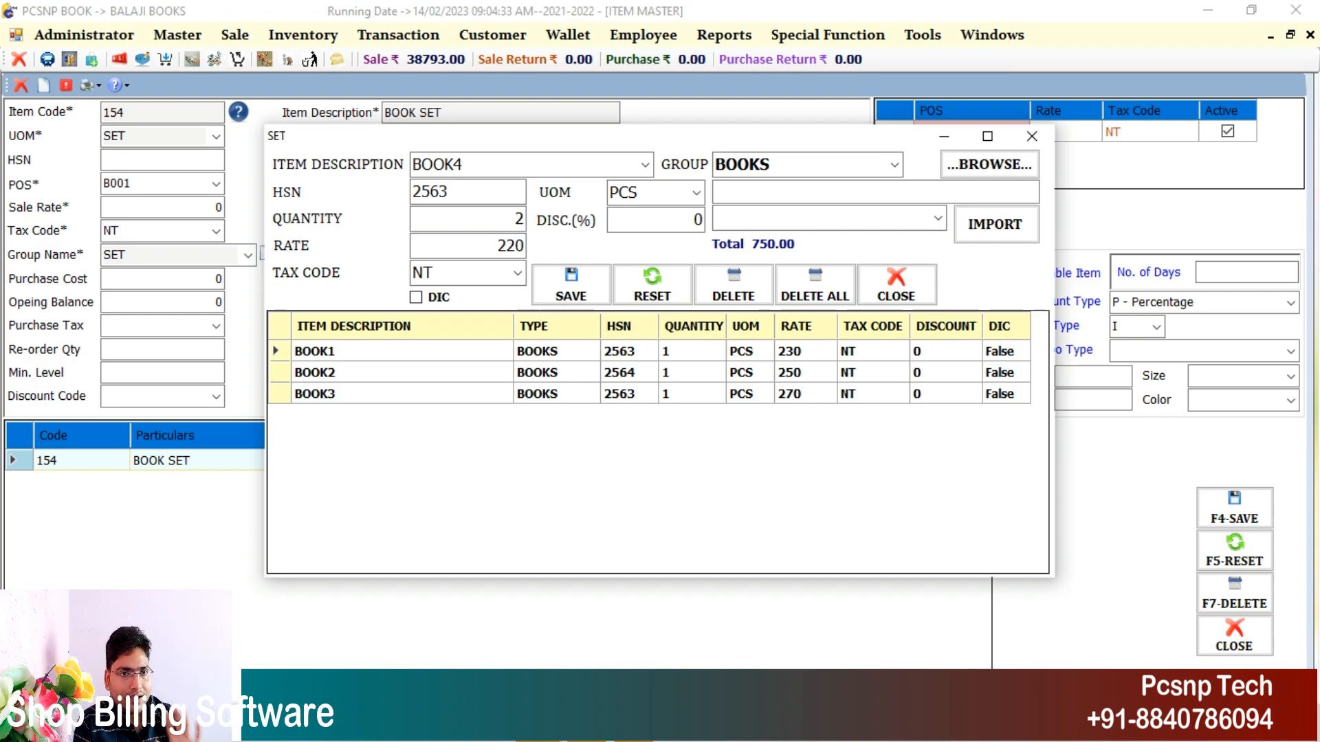
pyautogui.click(570, 285)
pyautogui.click(709, 415)
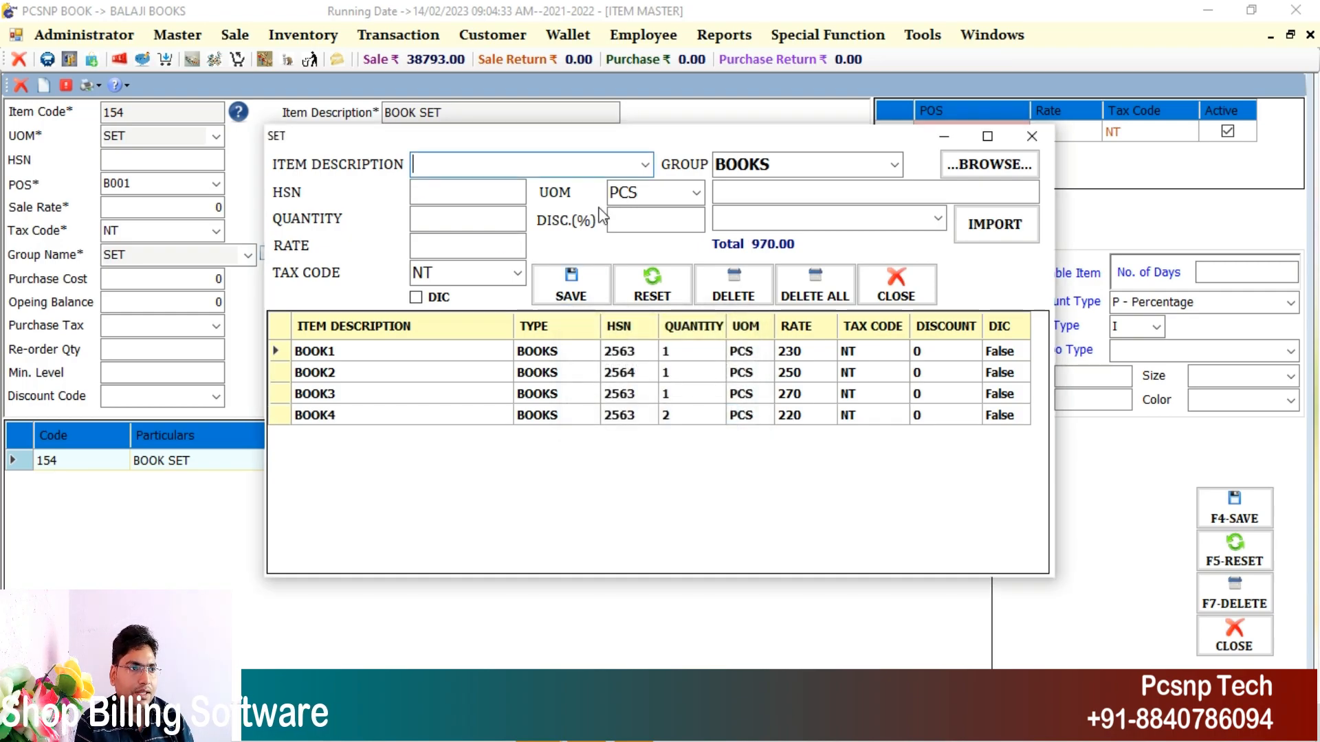
pyautogui.press('Escape')
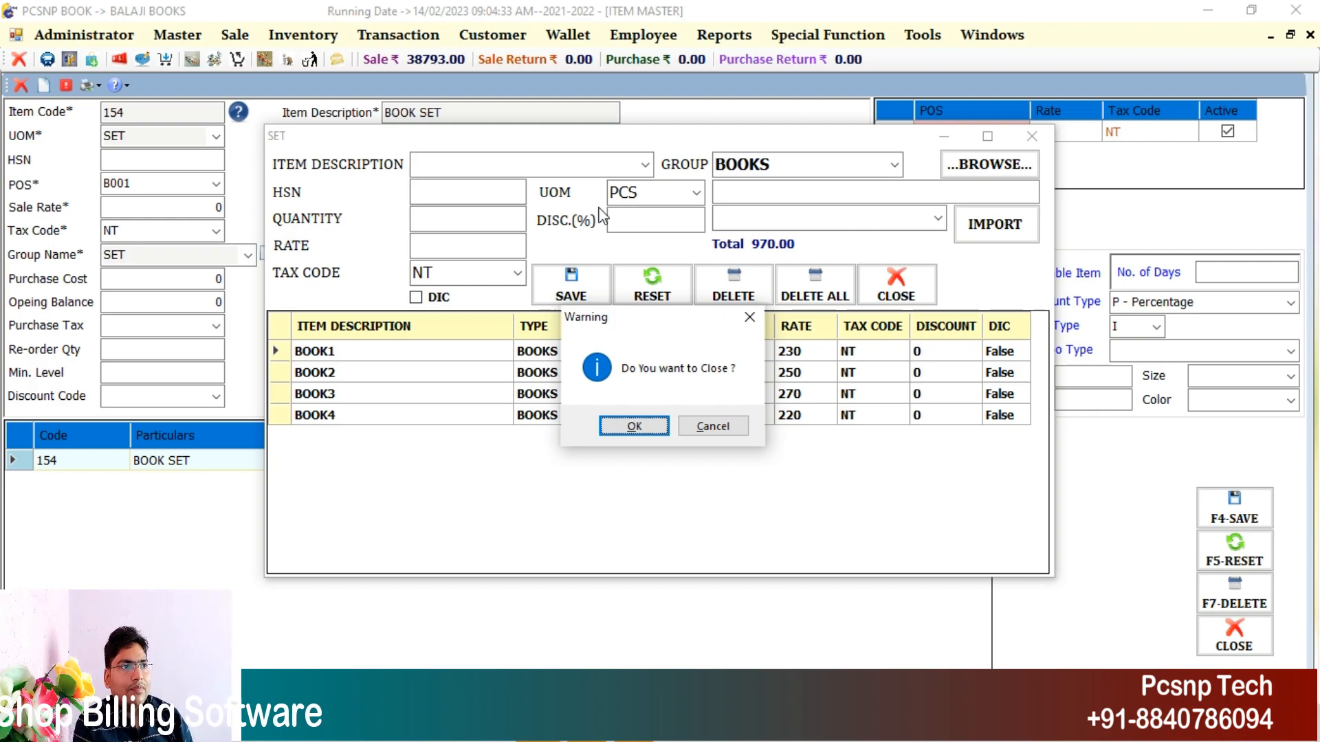
pyautogui.press('Tab')
pyautogui.press('Return')
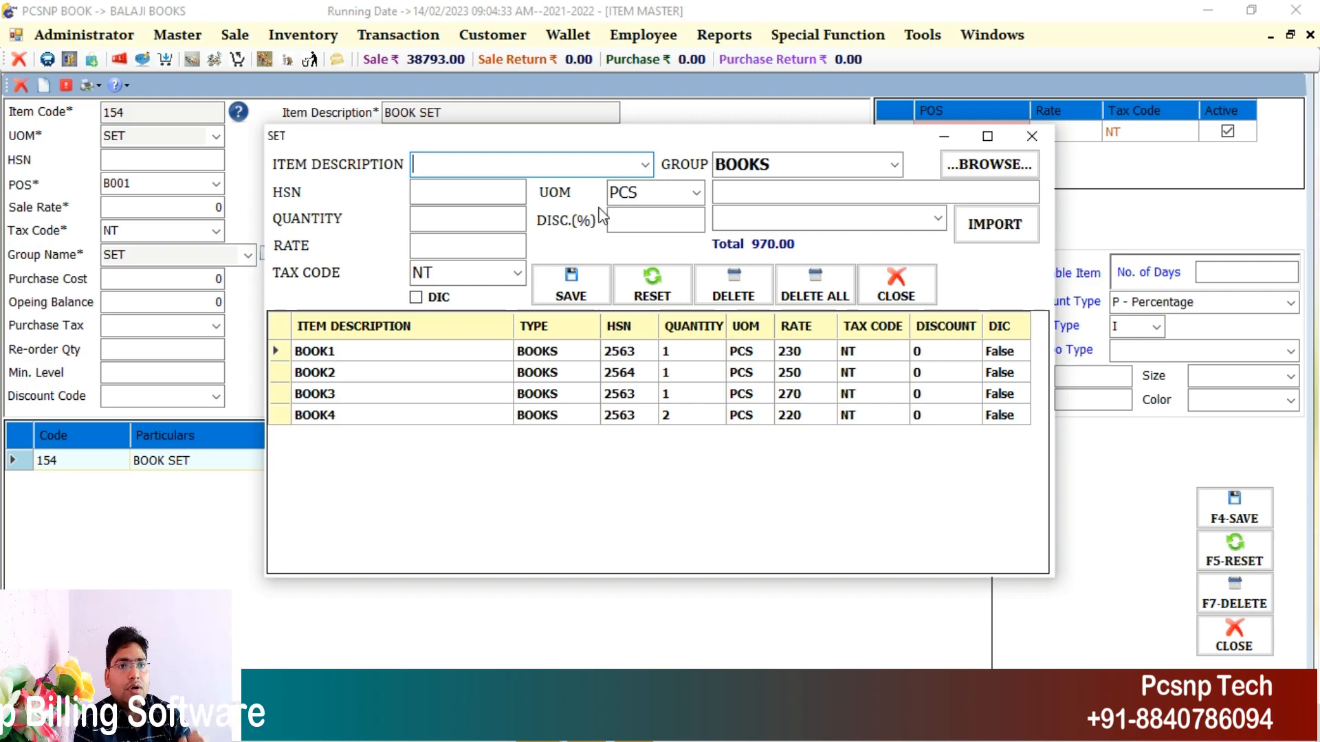
# Close the set's component list and the item master, and open POS billing.
pyautogui.press('Escape')
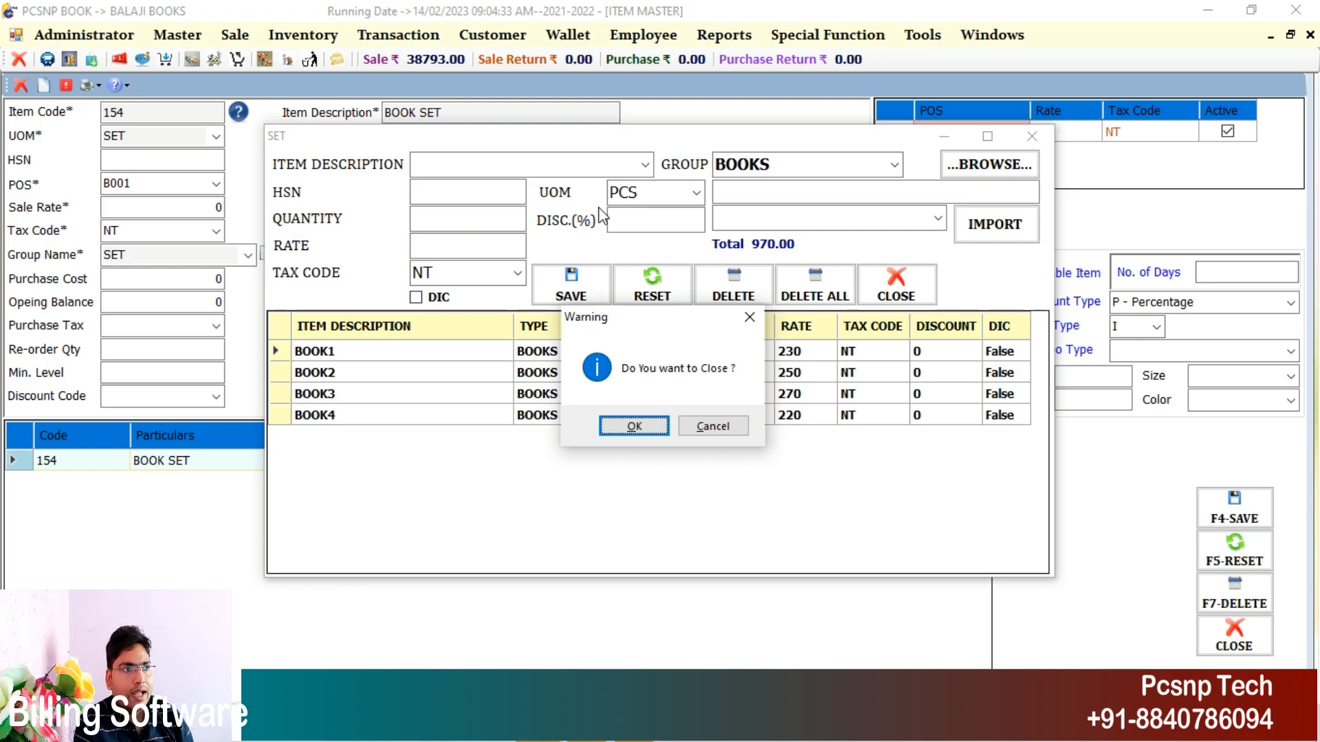
pyautogui.press('Return')
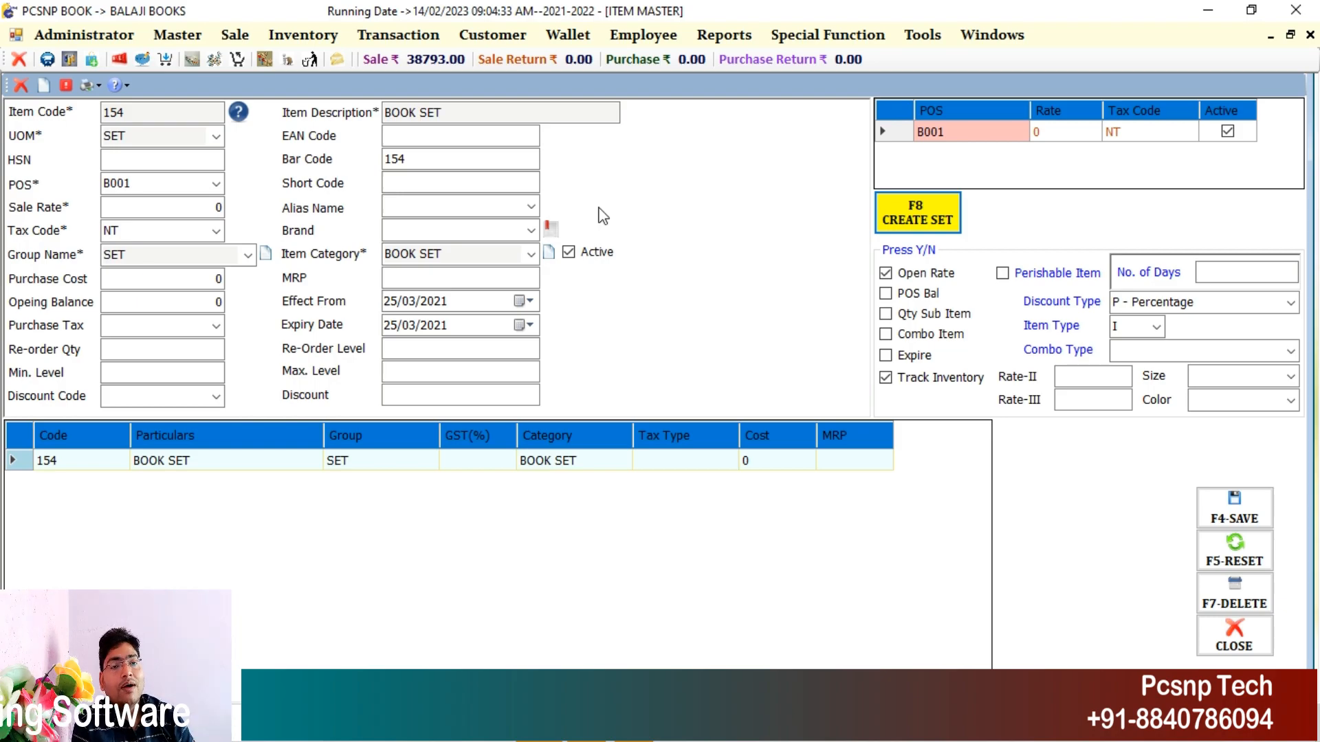
pyautogui.press('Escape')
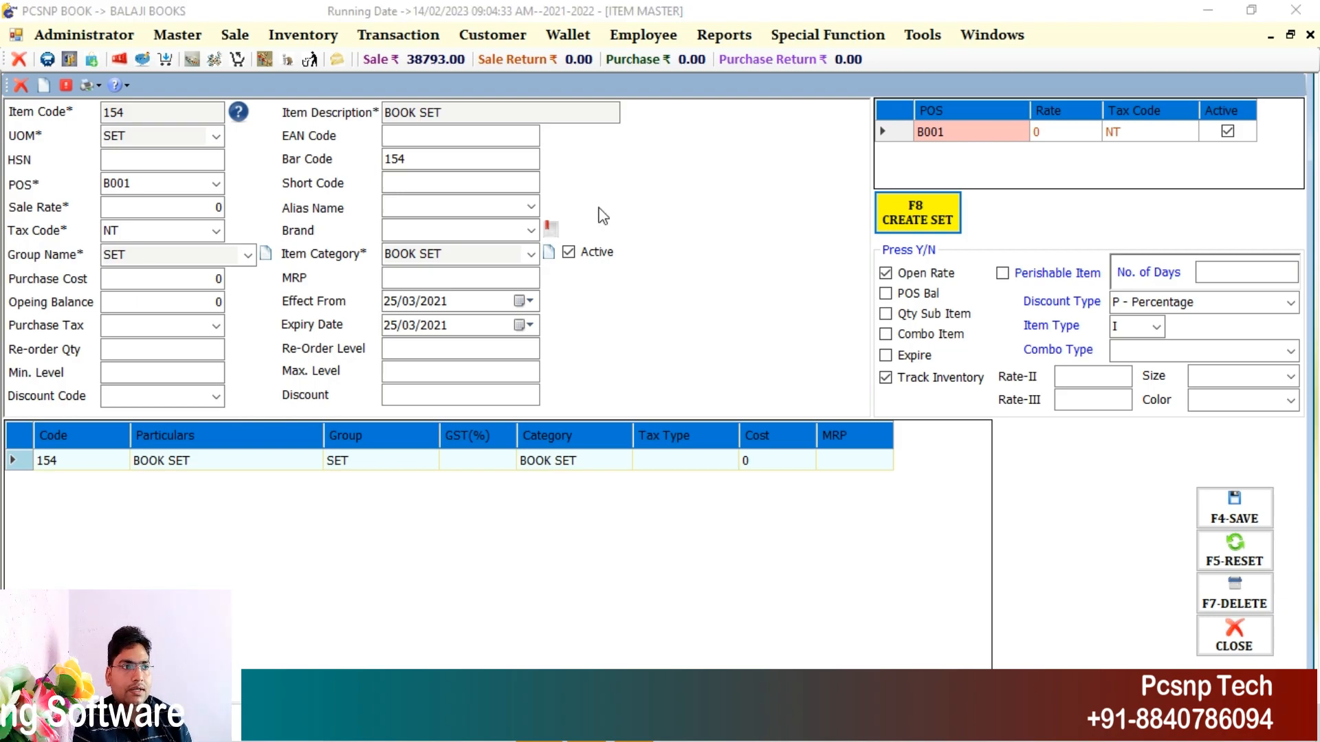
pyautogui.press('Return')
pyautogui.press('F2')
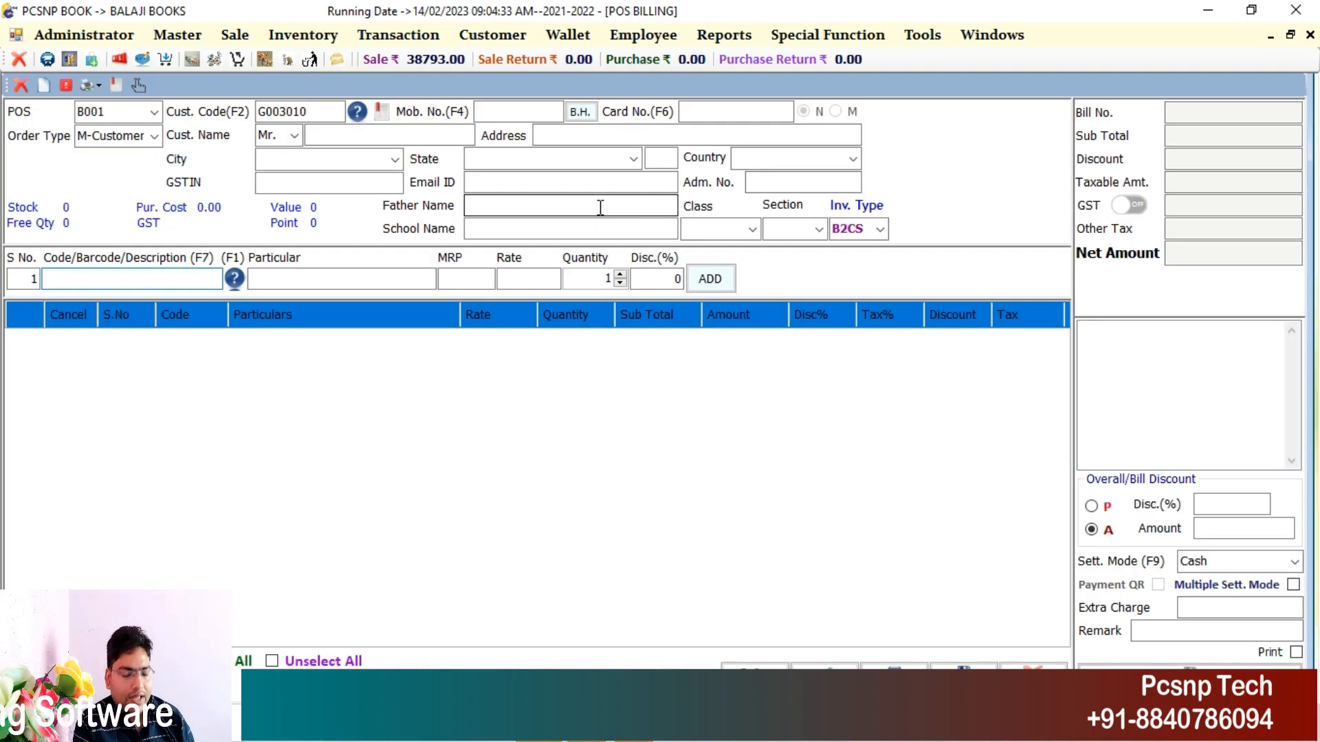
# Add all component books of BOOK SET, including BOOK4 with quantity 2, to a new bill and save it.
pyautogui.write('BO')
pyautogui.press('Down')
pyautogui.press('Return')
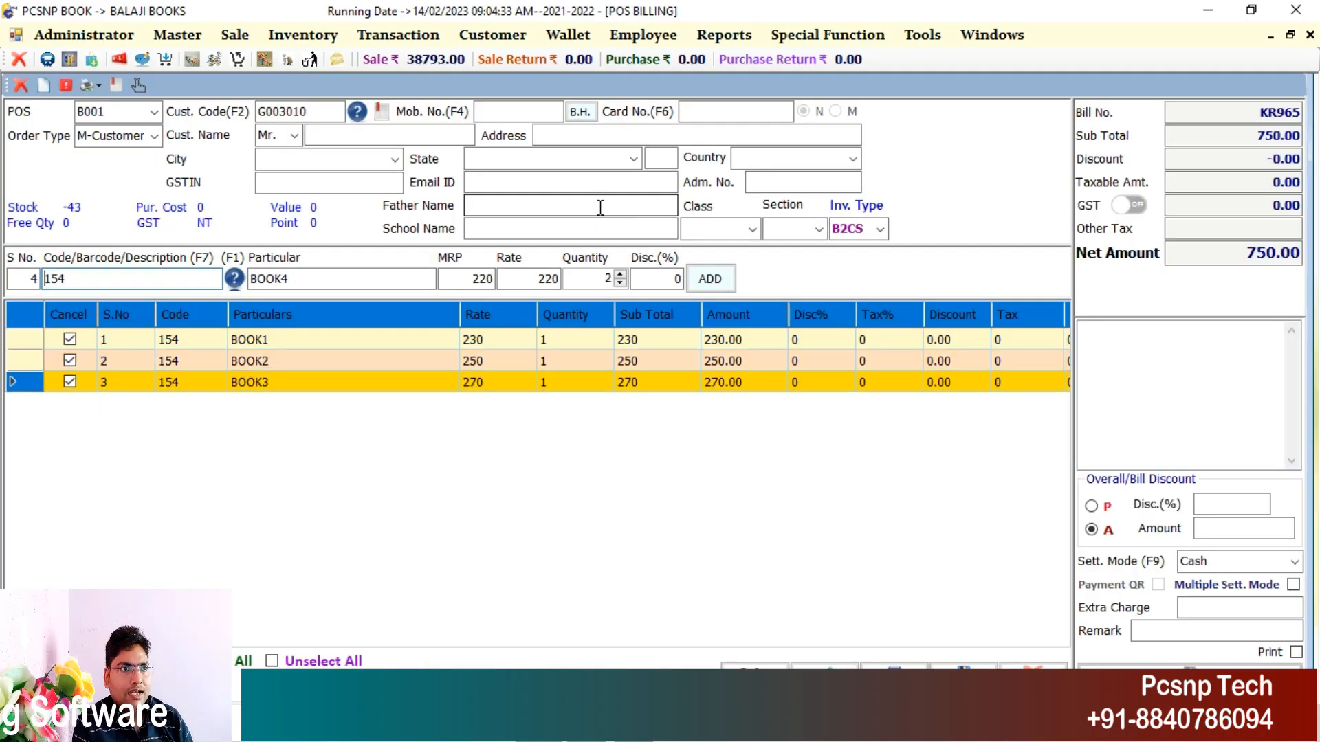
pyautogui.press('Return')
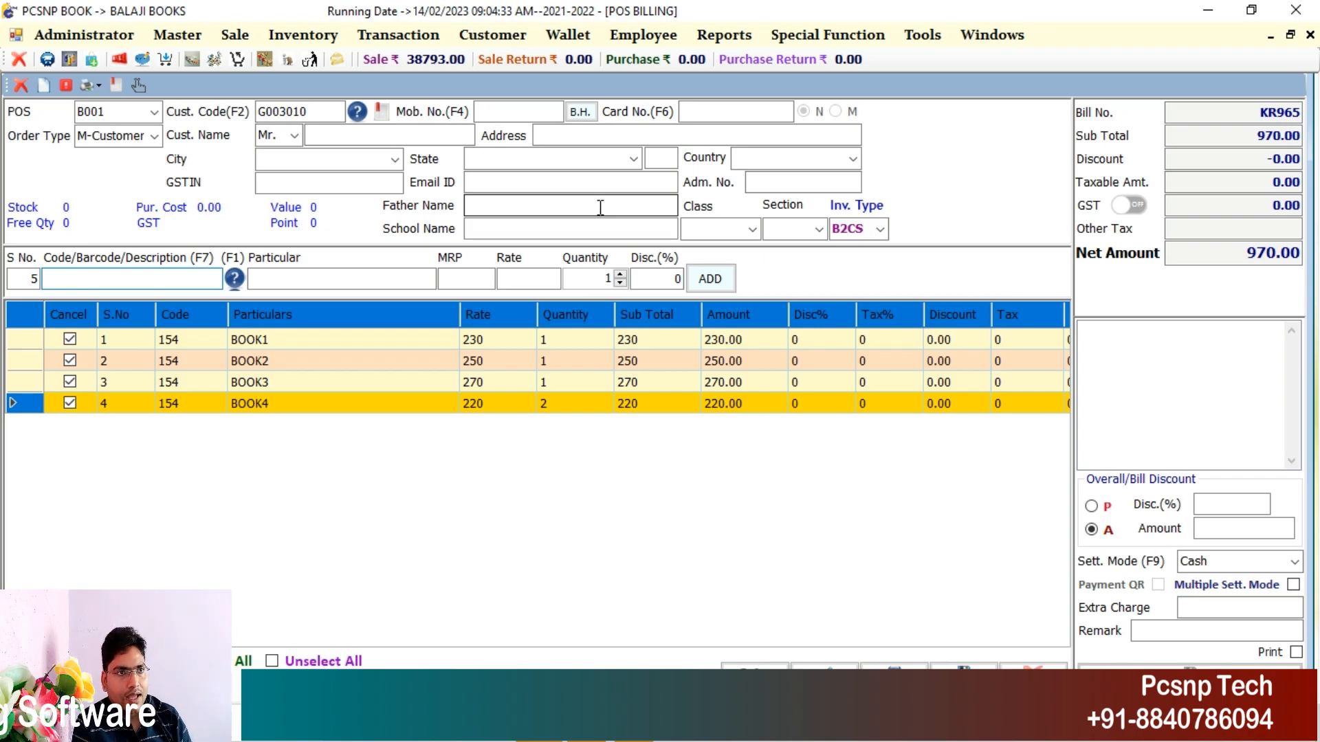
pyautogui.hotkey('ctrl', 's')
pyautogui.press('Right')
pyautogui.press('Return')
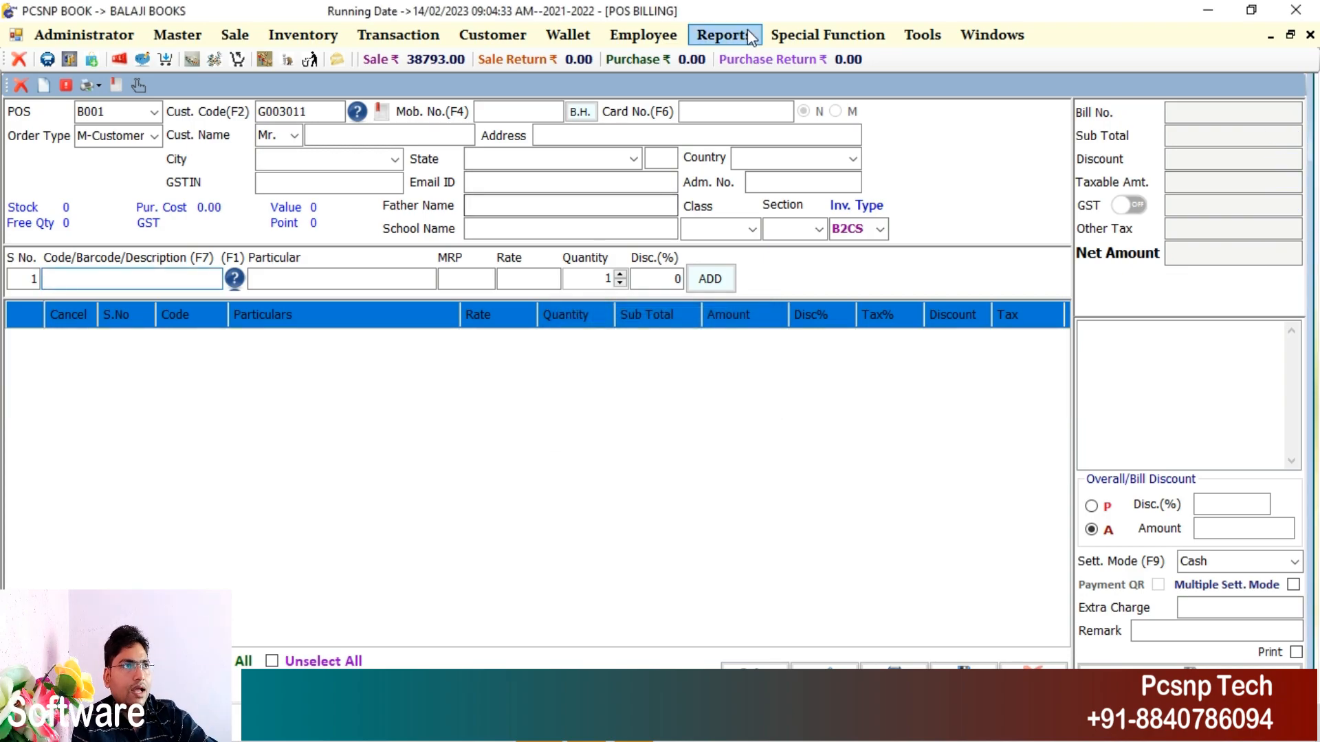
# Open the Quantity on Hand report for the Store location and base it on Item Group.
pyautogui.click(724, 35)
pyautogui.moveTo(782, 96)
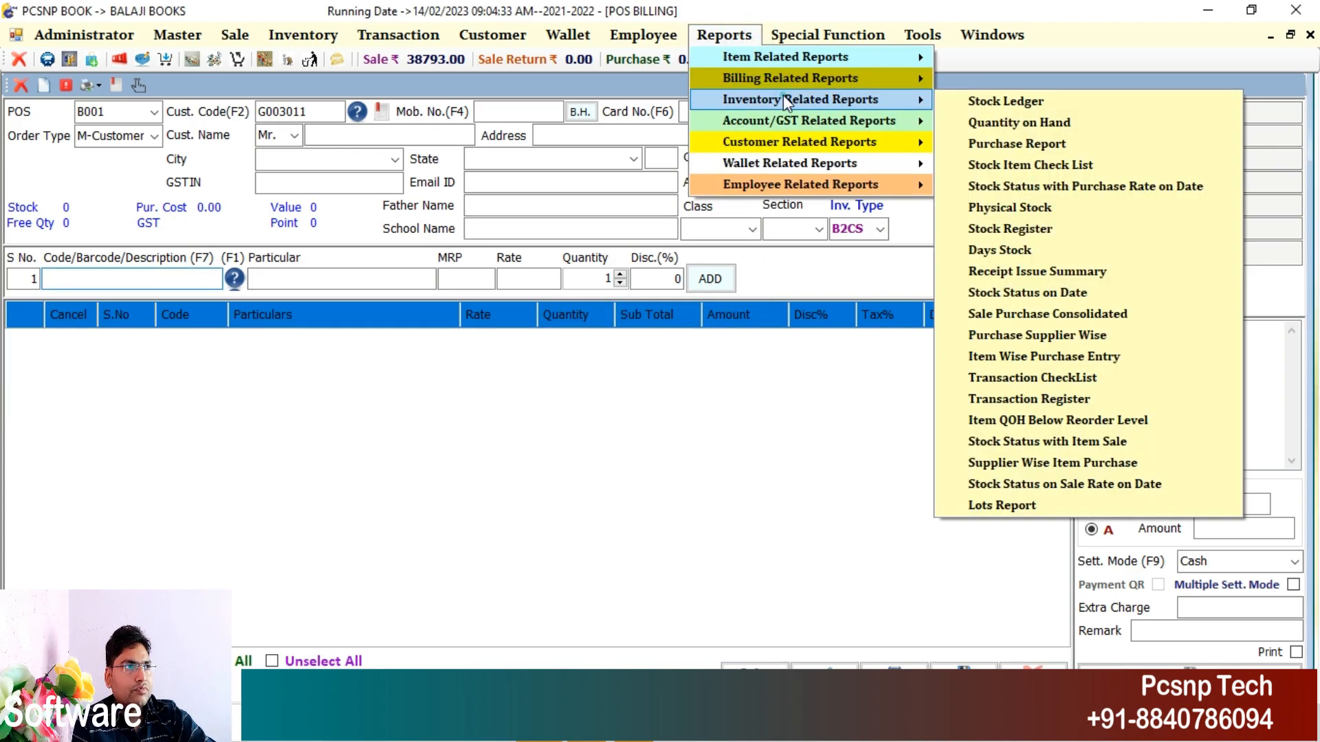
pyautogui.click(969, 123)
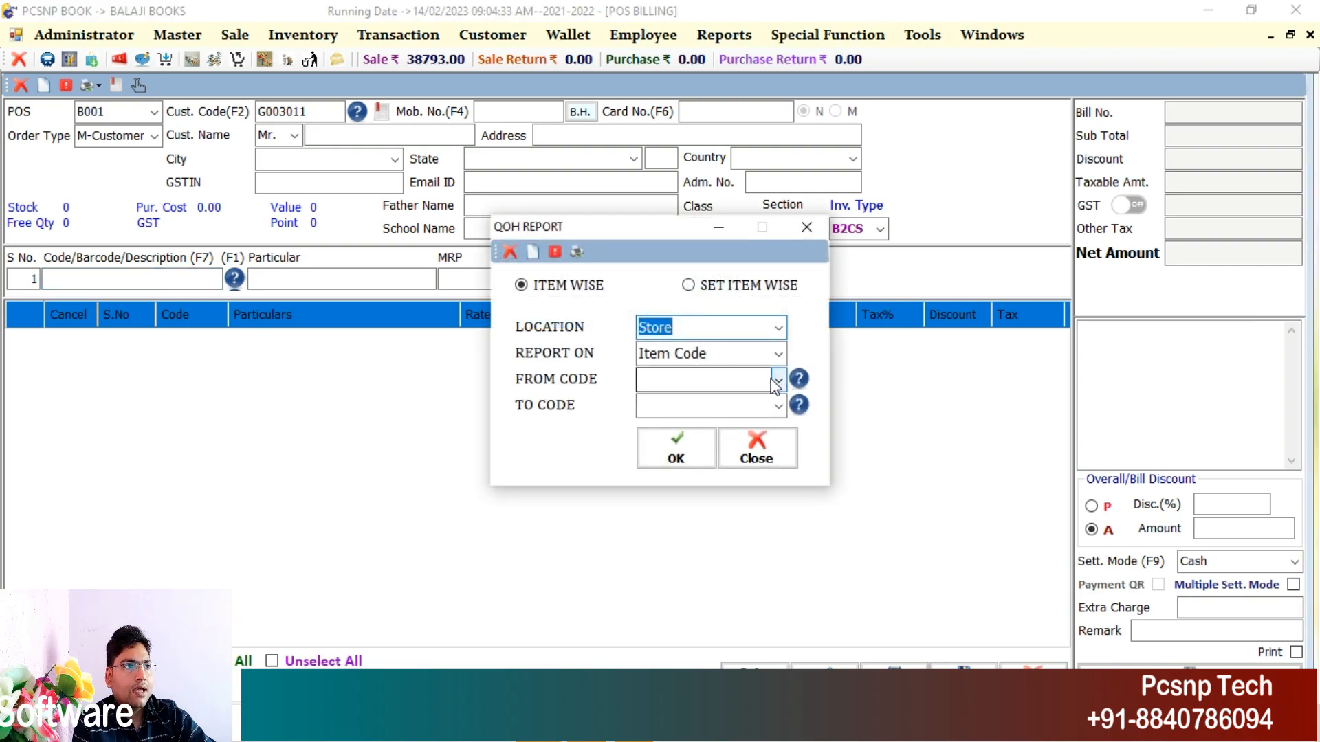
pyautogui.click(778, 354)
pyautogui.click(757, 392)
# Generate the Quantity on Hand report for group BOOK only, review the stock of each book, and close the report and its dialog.
pyautogui.click(771, 382)
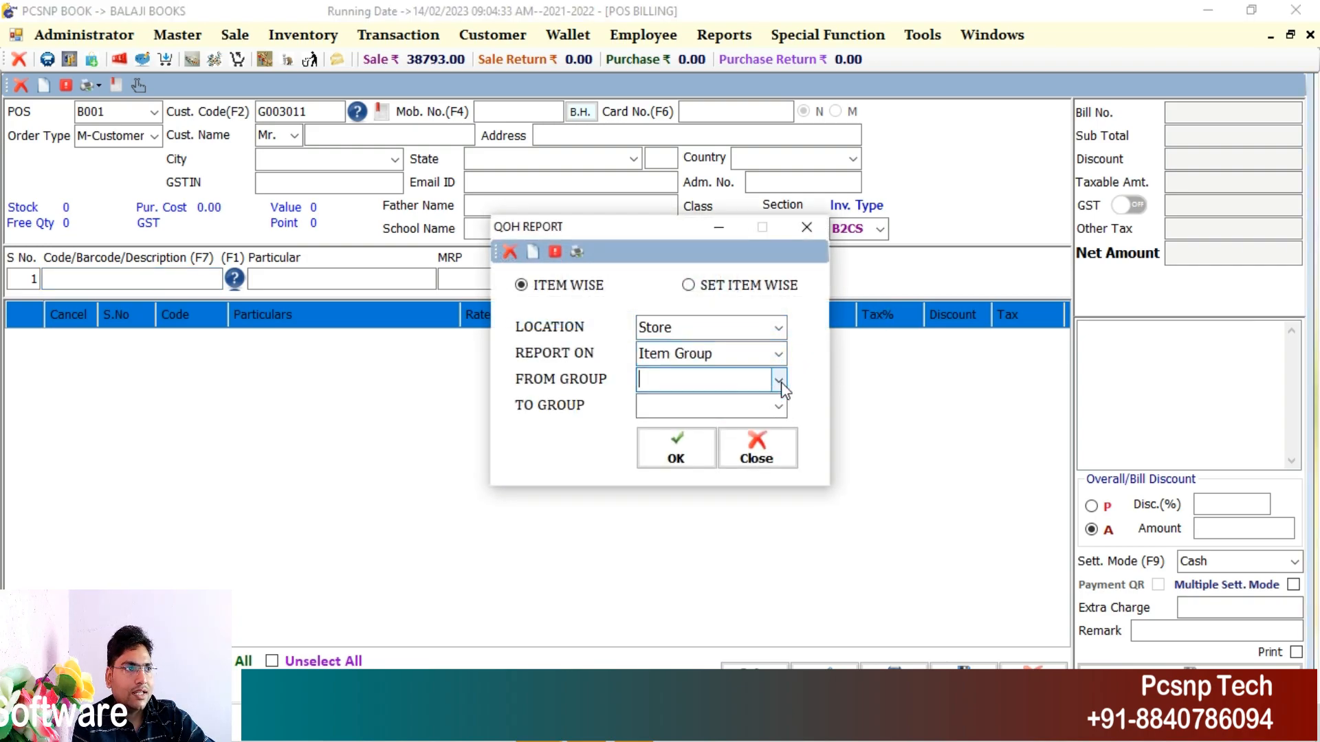
pyautogui.click(778, 382)
pyautogui.click(694, 419)
pyautogui.click(780, 404)
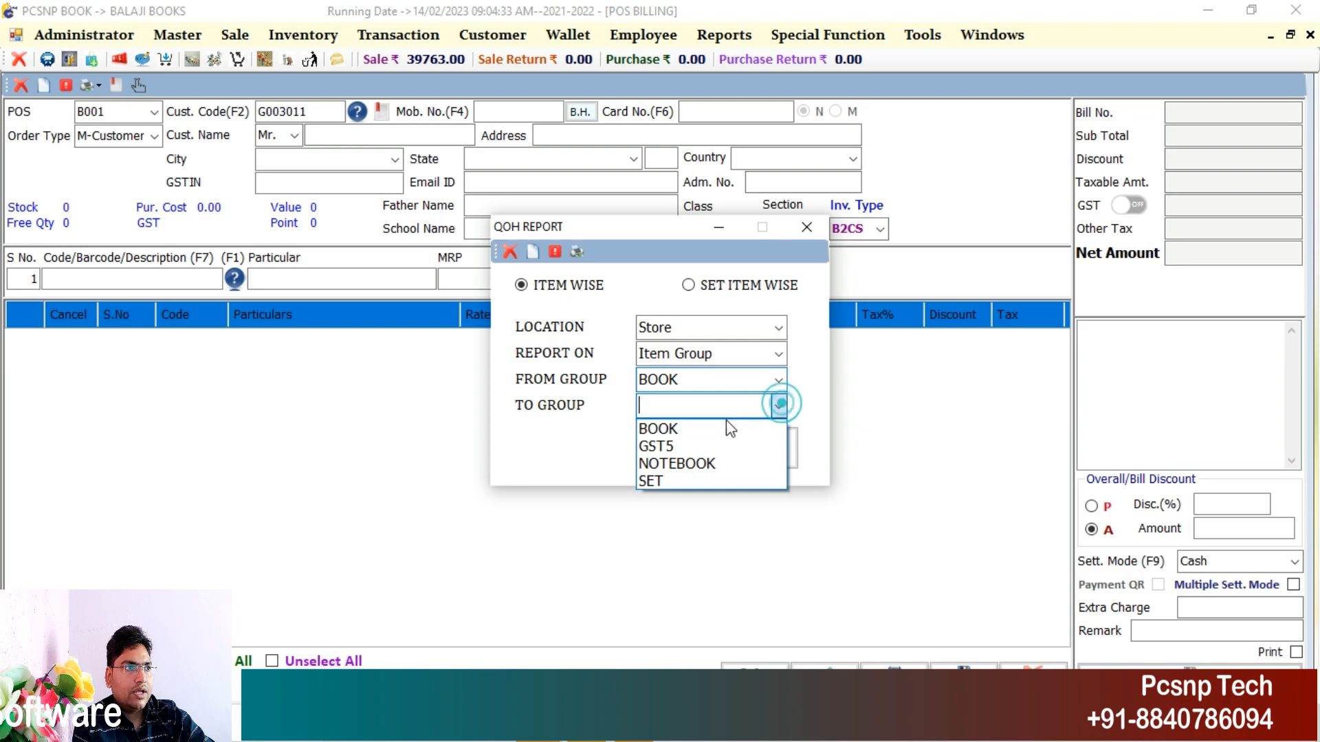
pyautogui.click(701, 429)
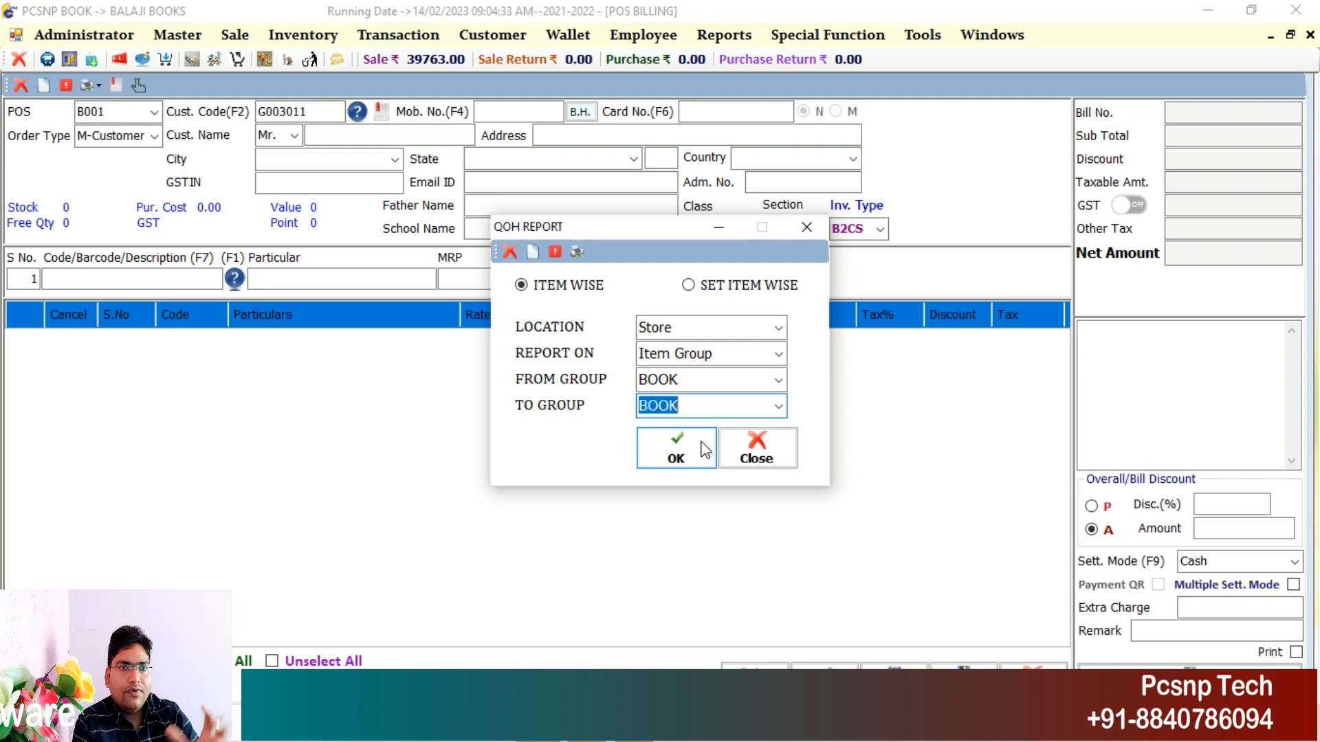
pyautogui.click(703, 445)
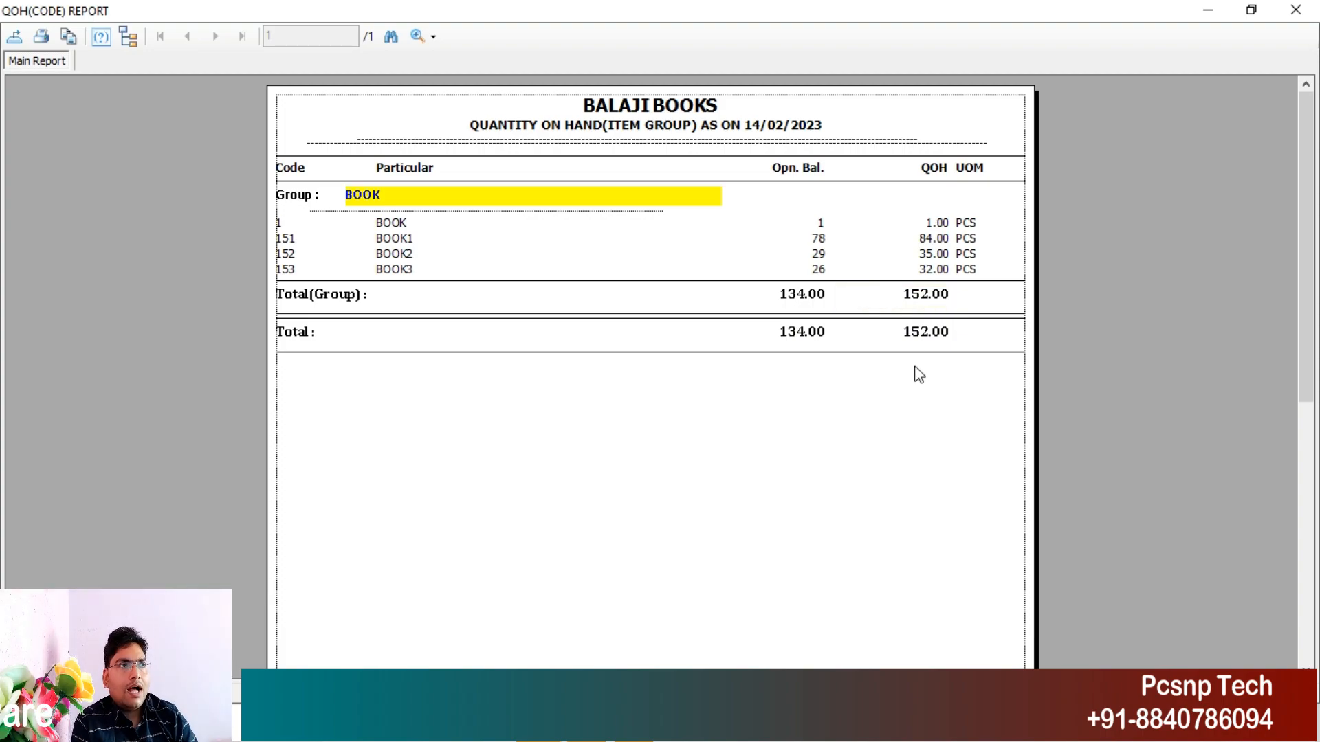
pyautogui.click(1295, 9)
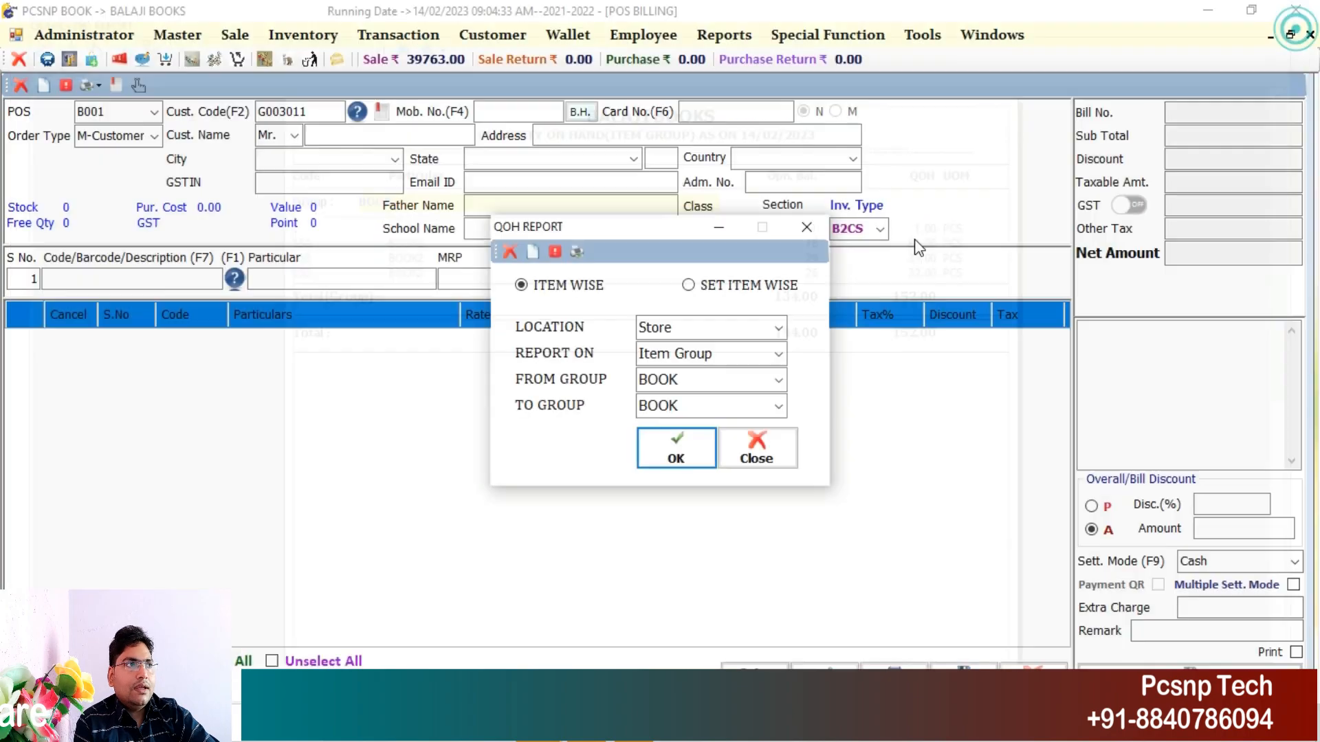
pyautogui.click(807, 226)
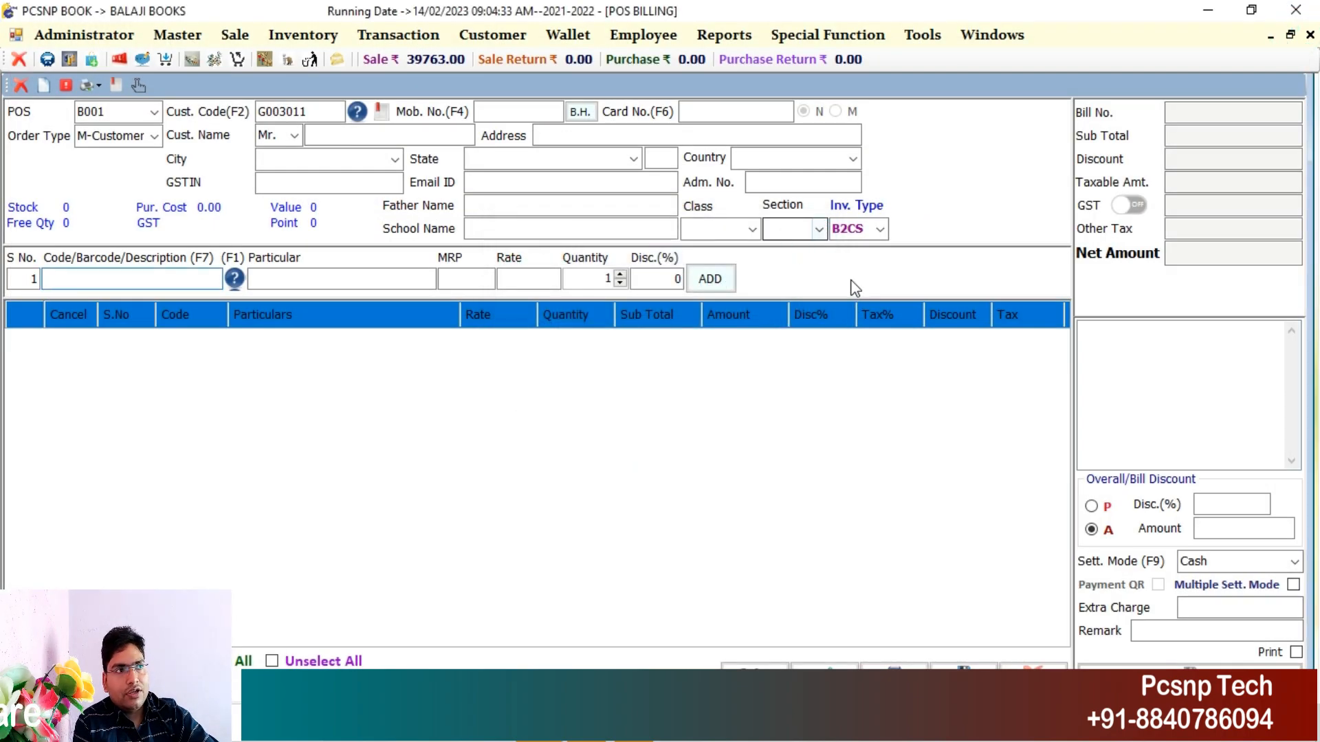